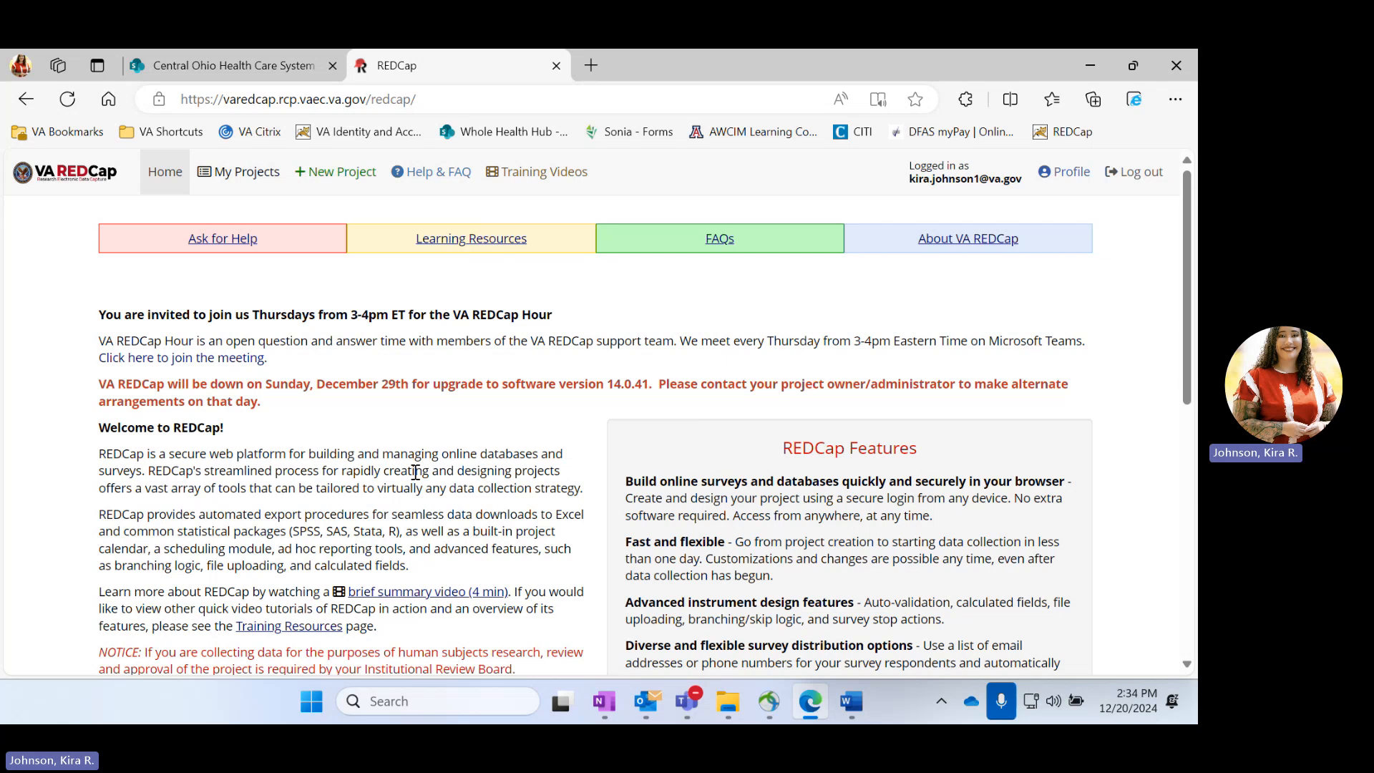
# Open the VCP Reporting Tool project from the project list and go to its Data Exports, Reports, and Stats page
pyautogui.click(229, 183)
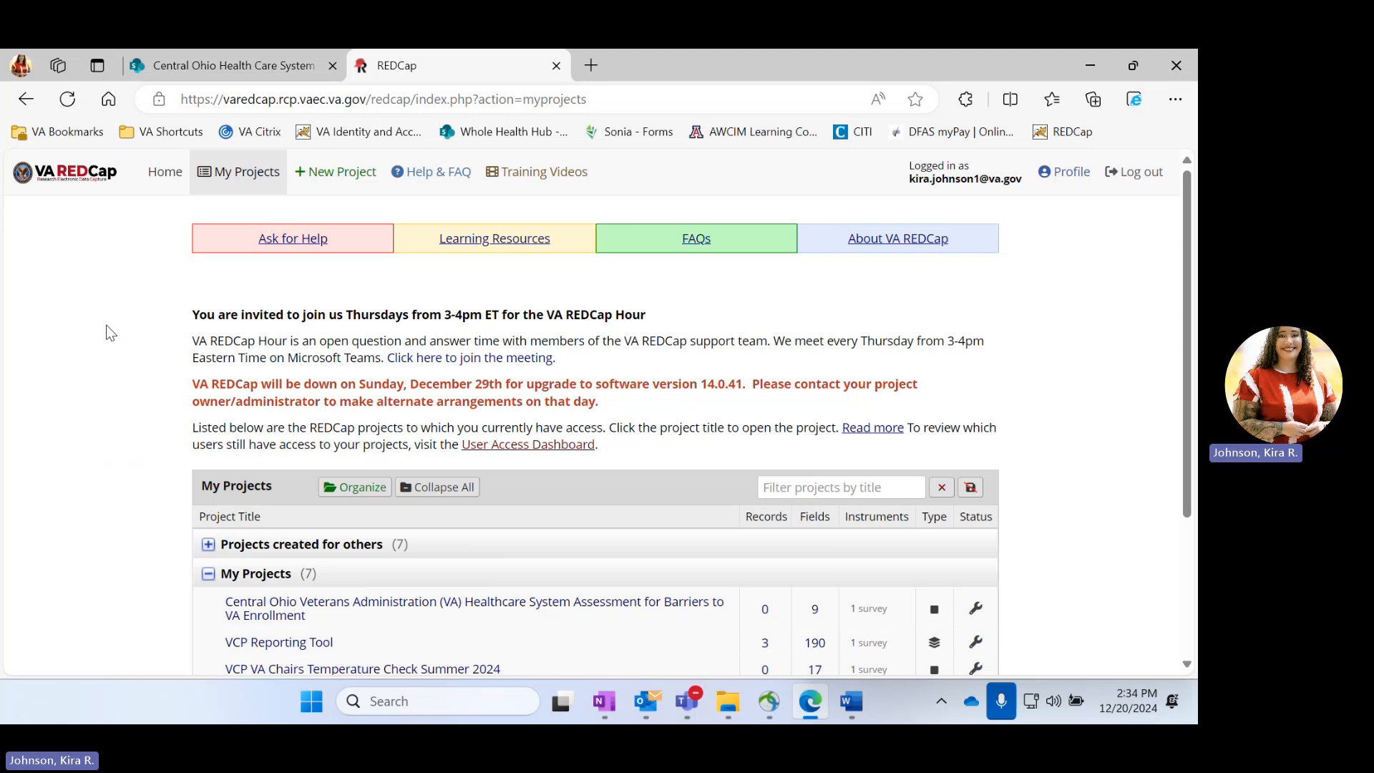
pyautogui.scroll(-2, 106, 325)
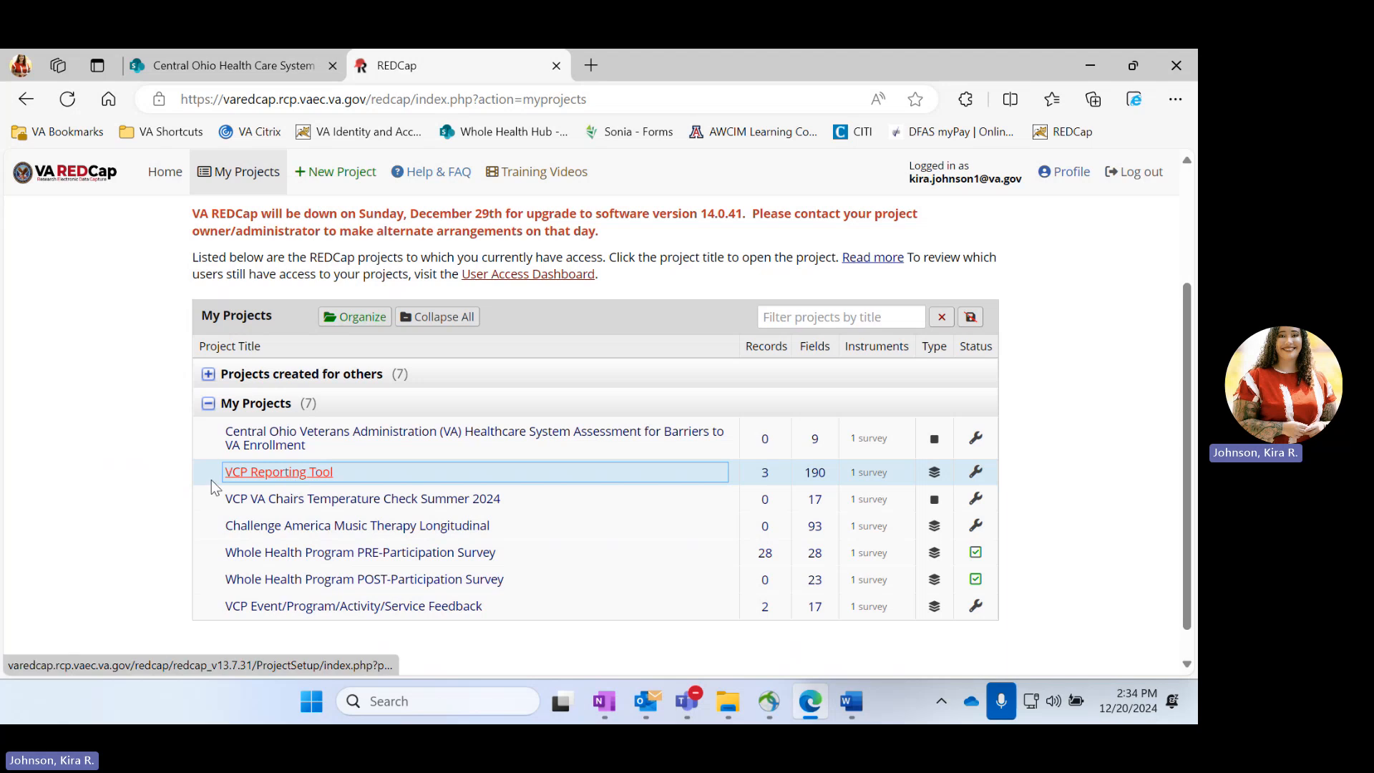
pyautogui.click(288, 475)
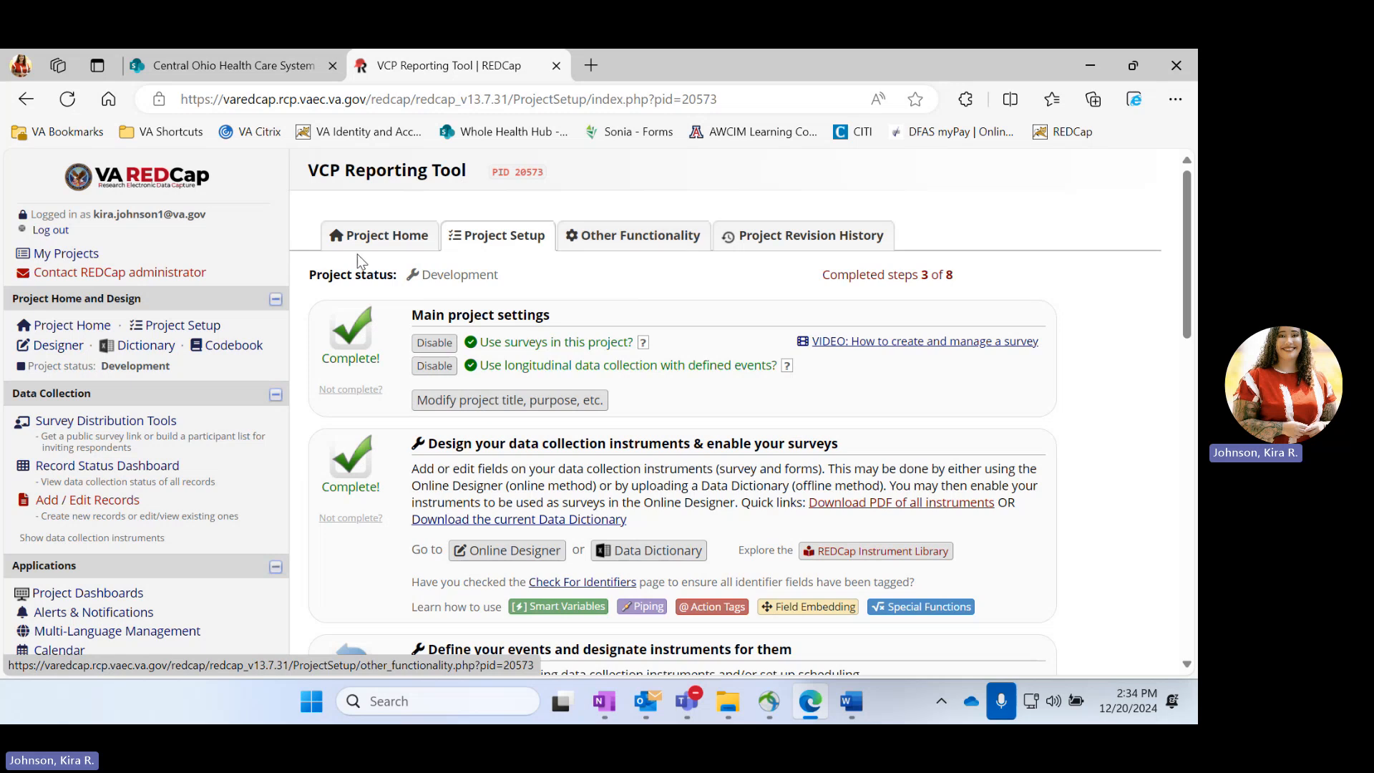
pyautogui.scroll(-3, 313, 444)
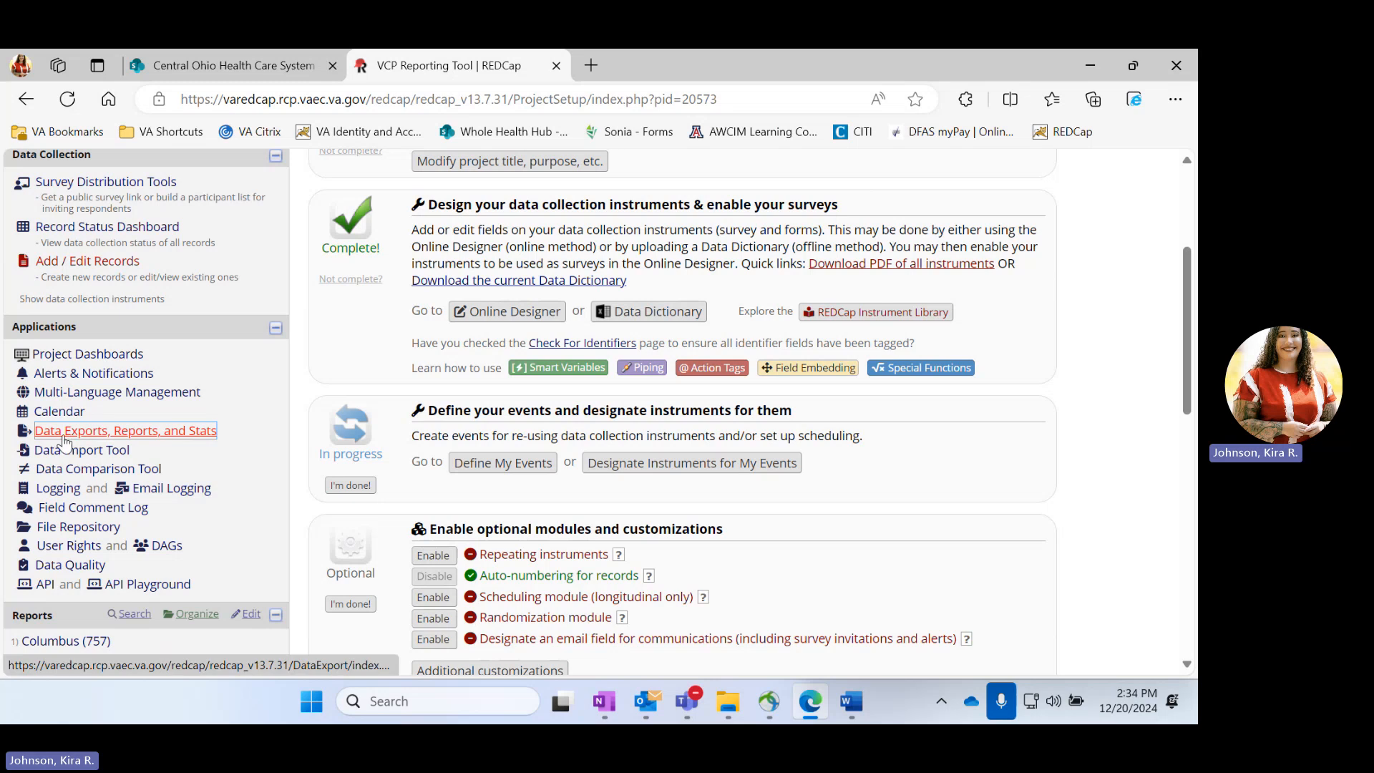
pyautogui.click(116, 433)
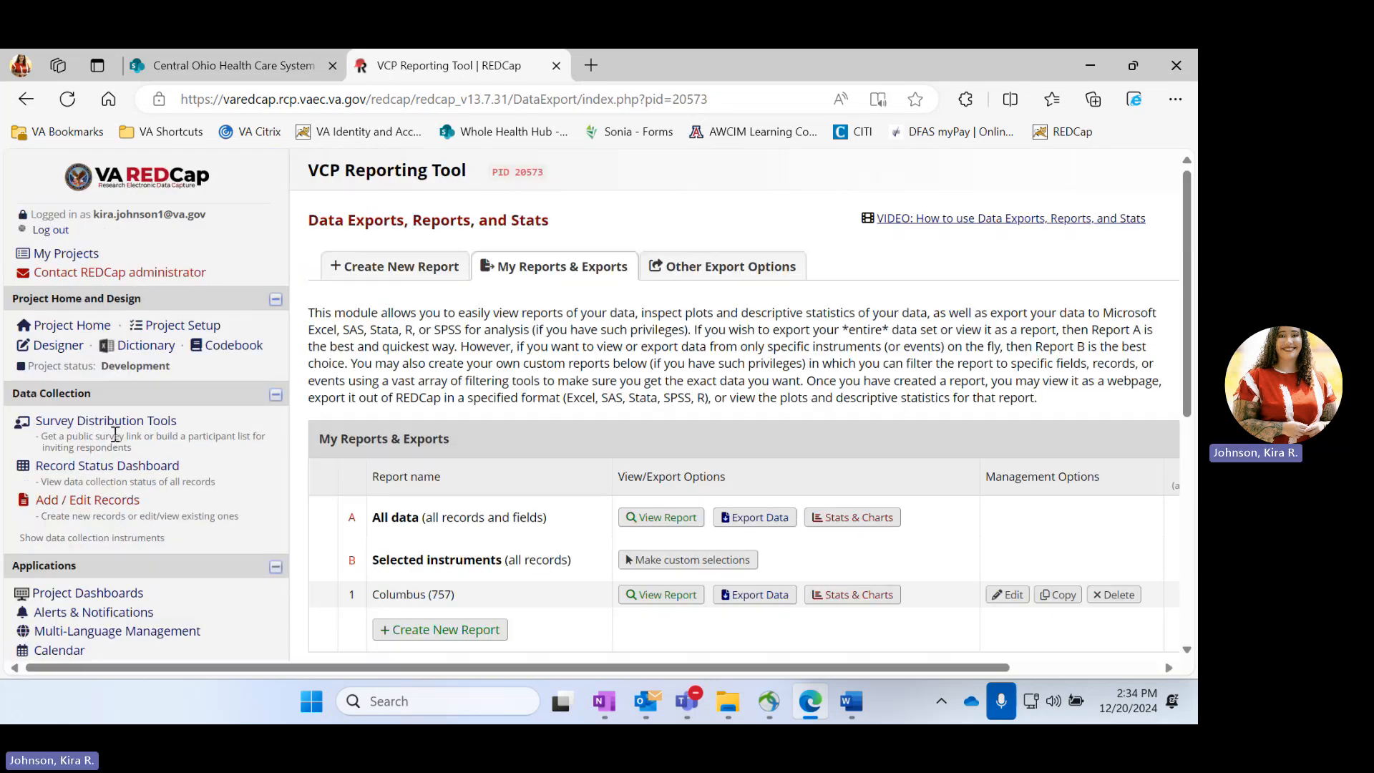
# Create a new report and name it VISN 10
pyautogui.scroll(-2, 518, 342)
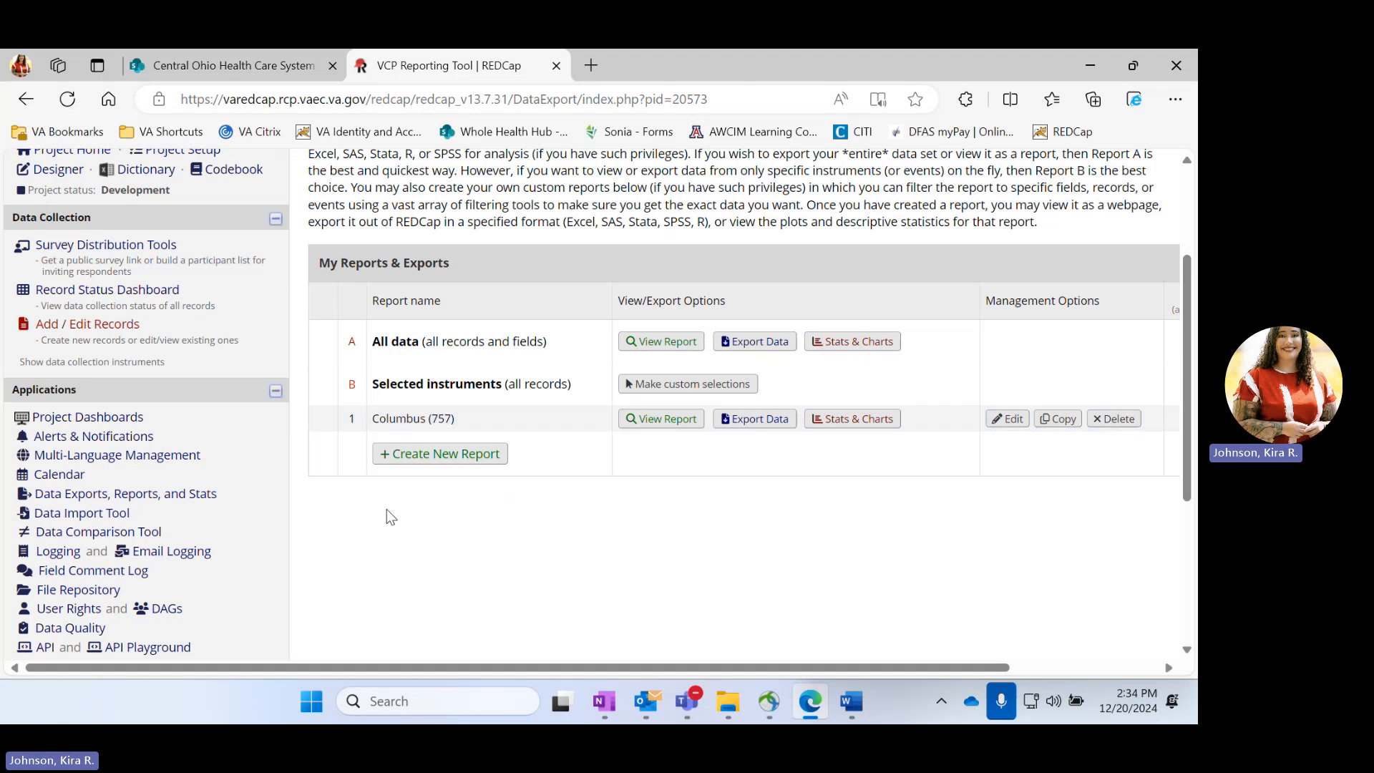
pyautogui.click(440, 455)
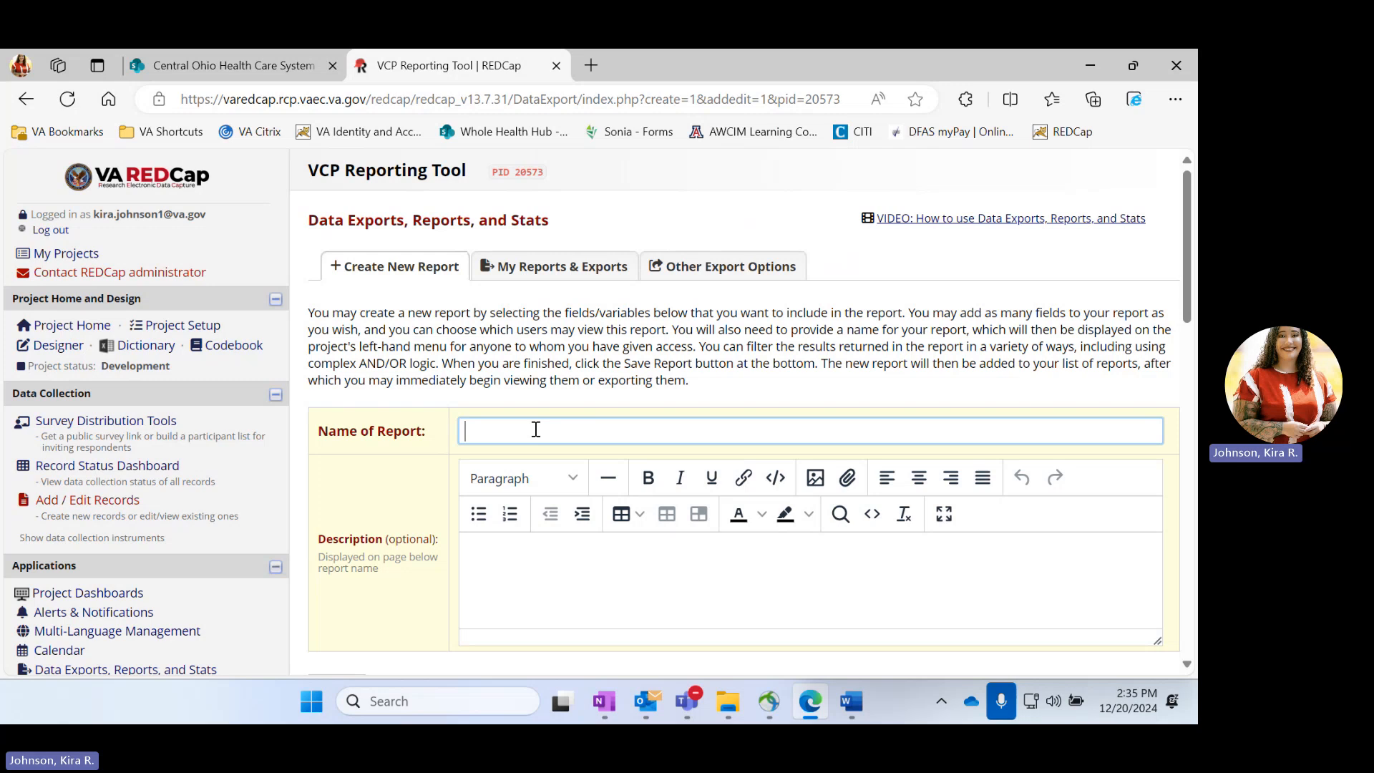
pyautogui.write('VISN 10')
# Add all fields from the VCP Reporting Tool instrument to the report
pyautogui.scroll(-3, 625, 448)
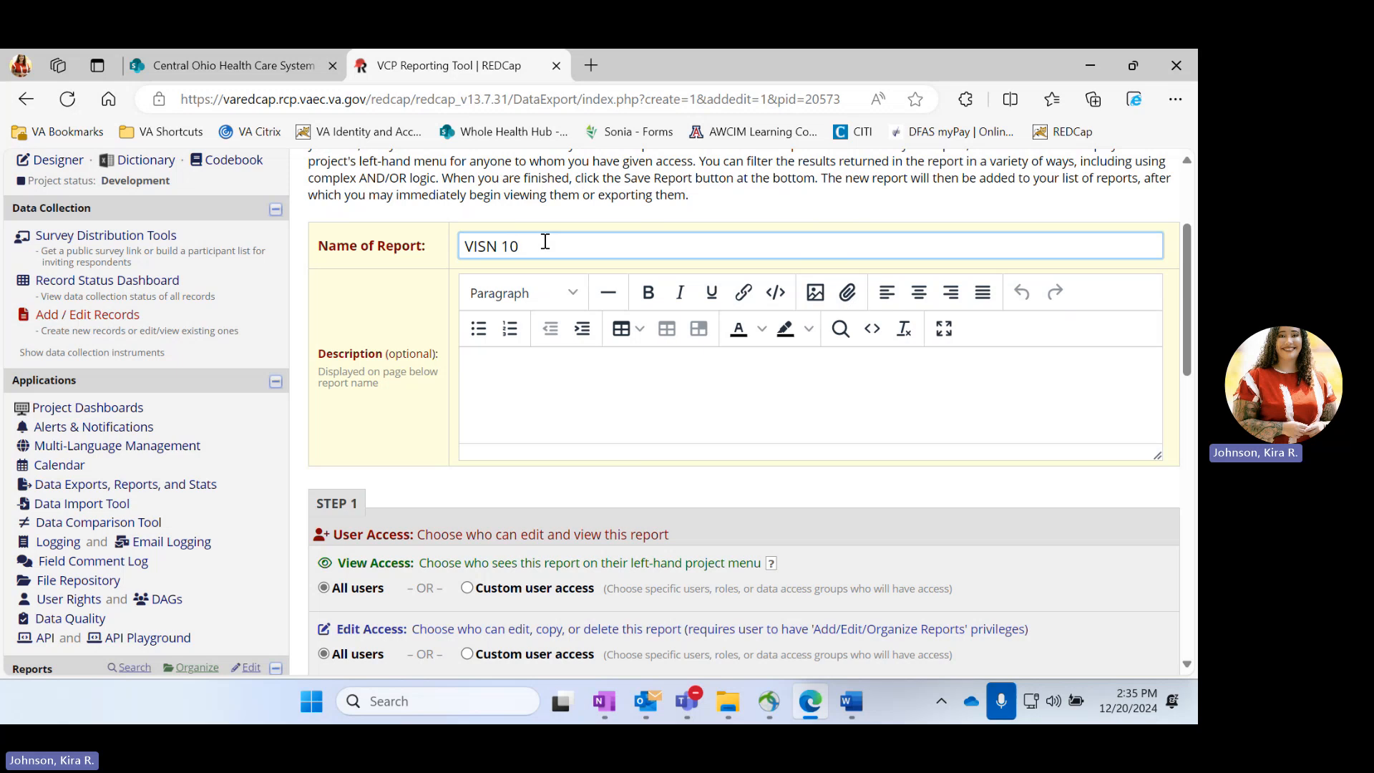
pyautogui.scroll(-3, 544, 242)
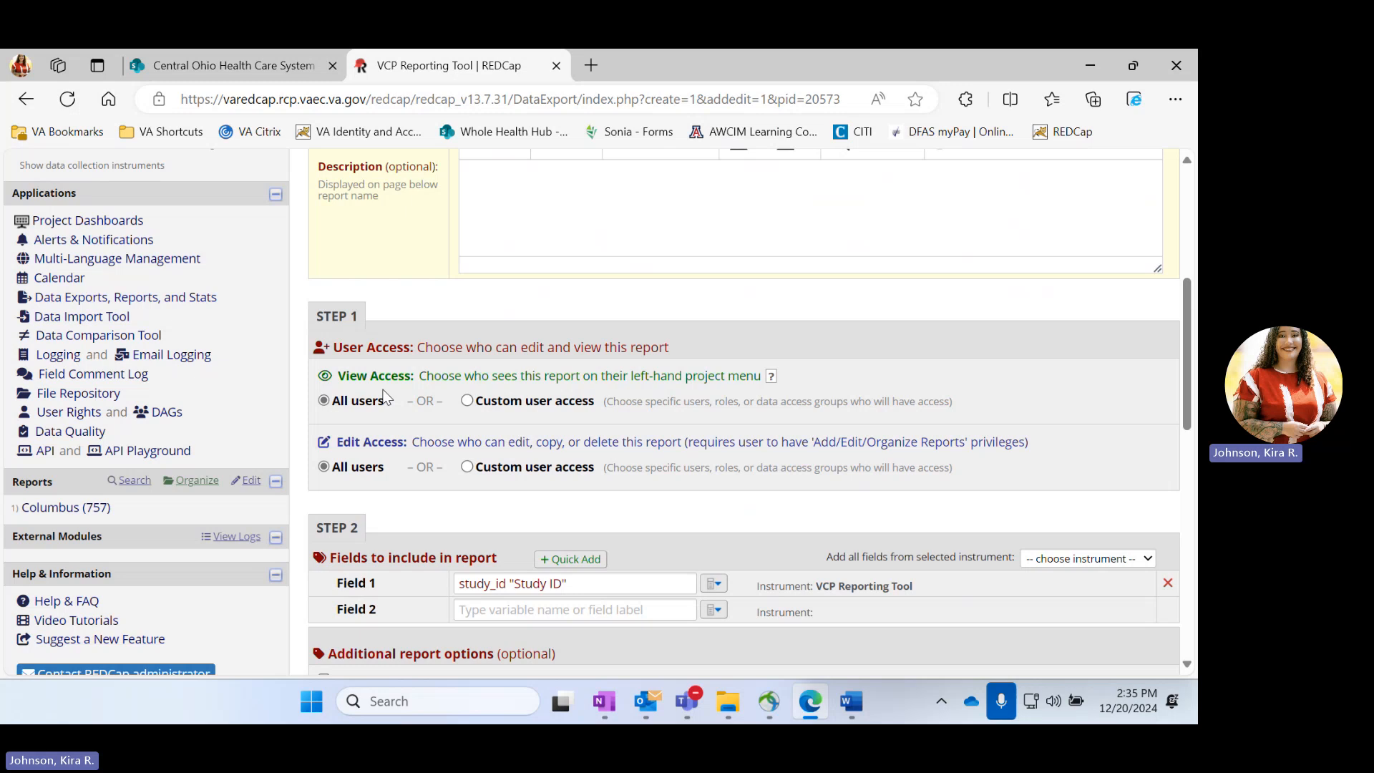
pyautogui.scroll(-1, 387, 397)
pyautogui.scroll(-2, 193, 444)
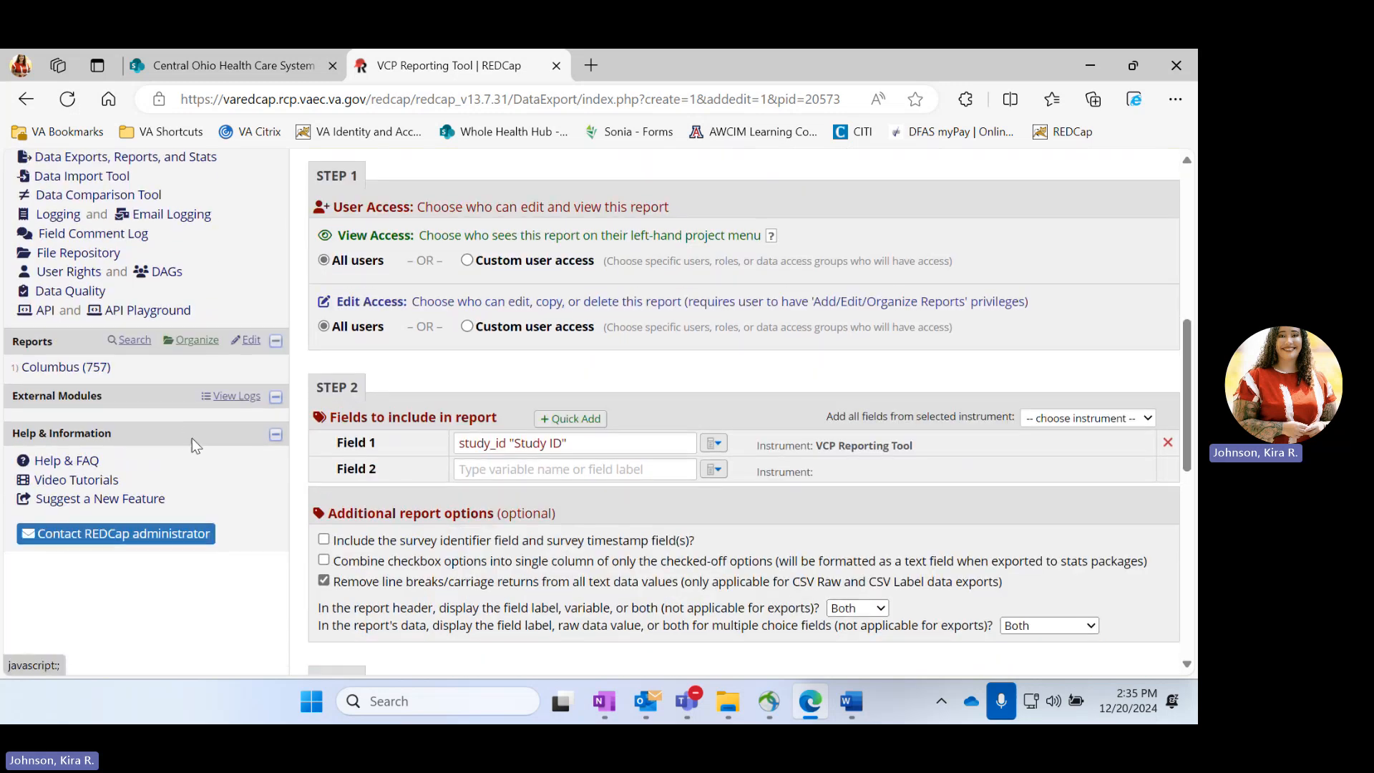
pyautogui.click(91, 372)
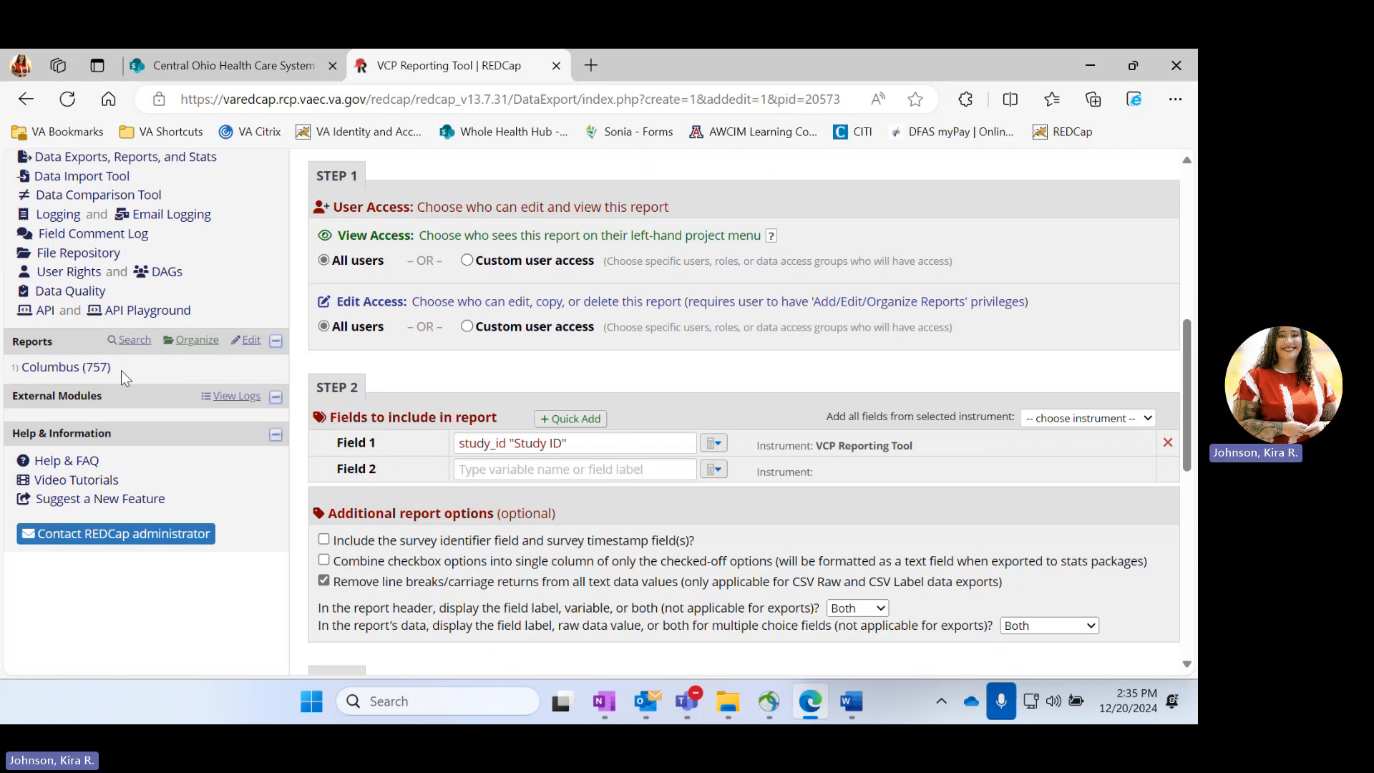
pyautogui.click(77, 370)
pyautogui.scroll(-2, 663, 339)
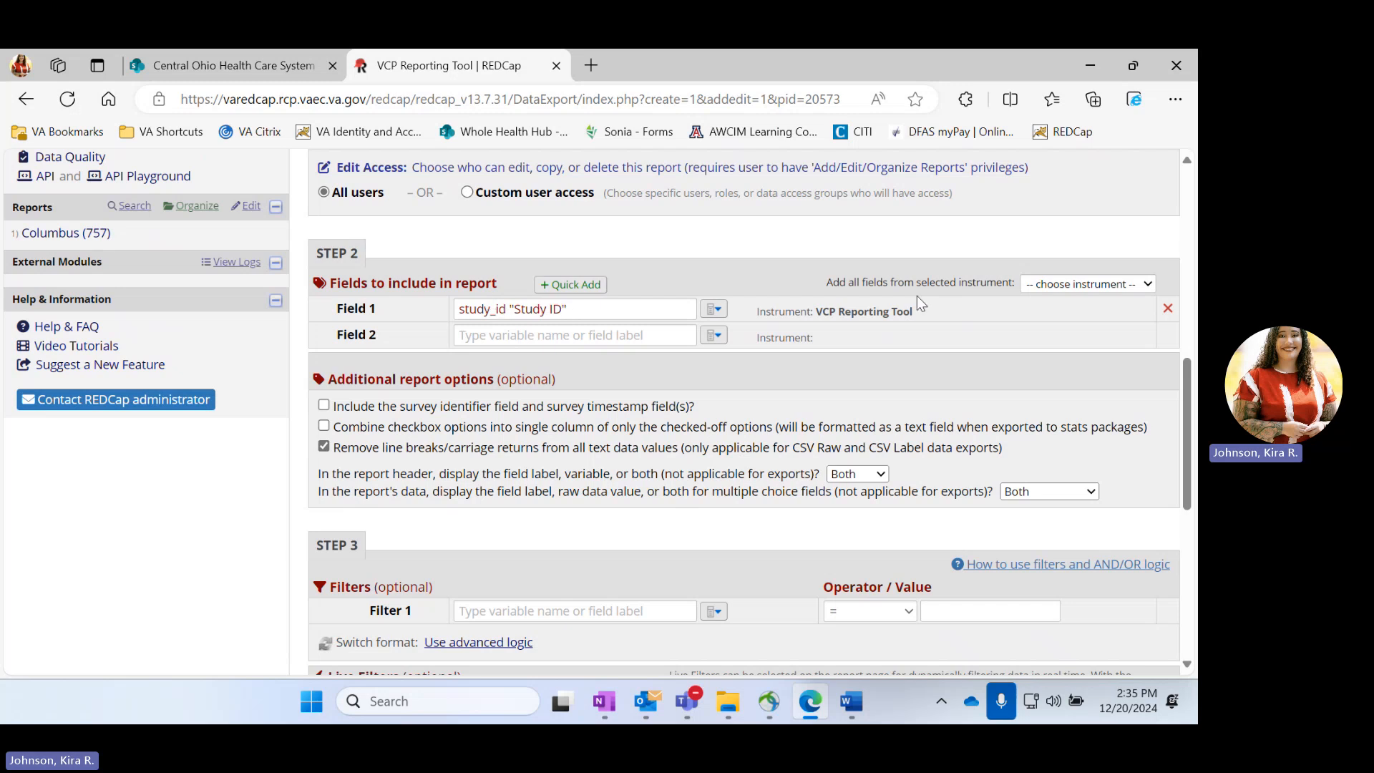
pyautogui.click(1102, 289)
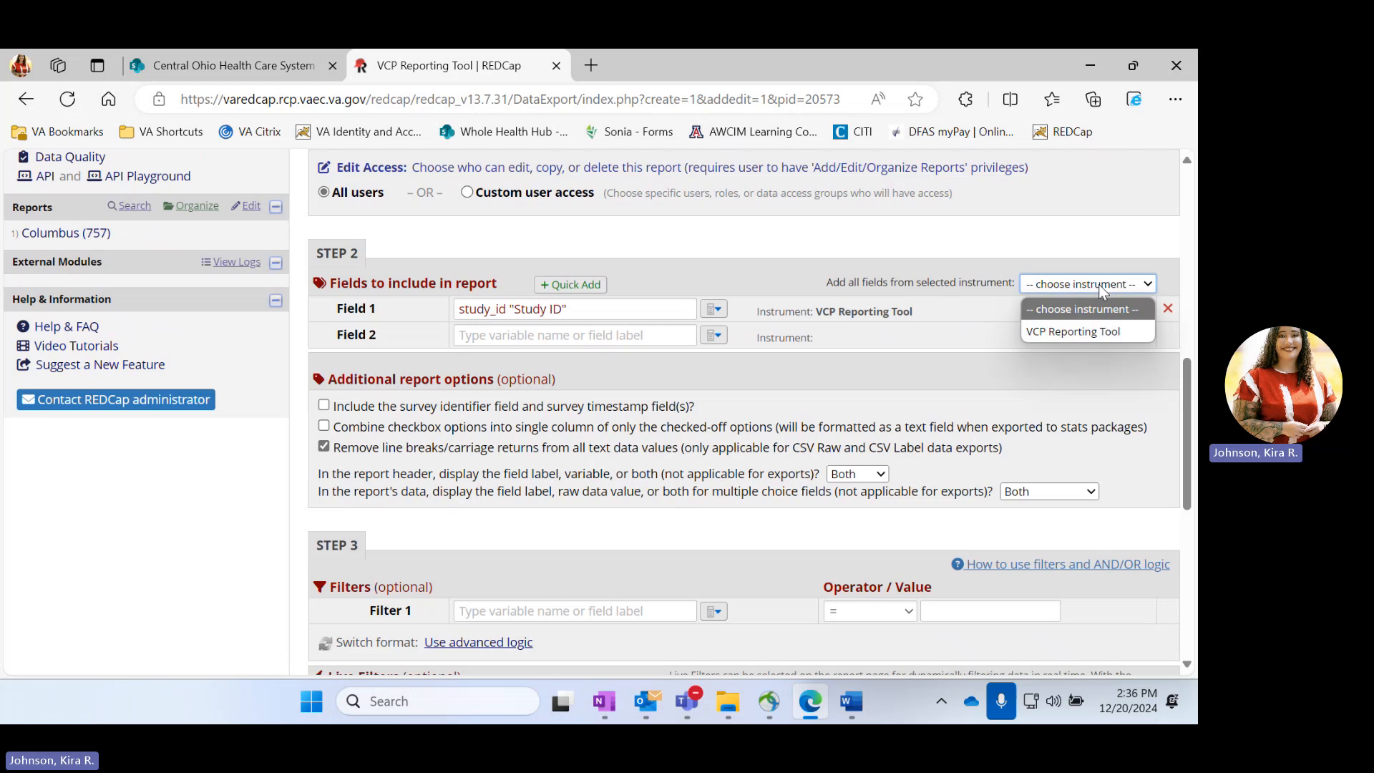
pyautogui.click(1071, 333)
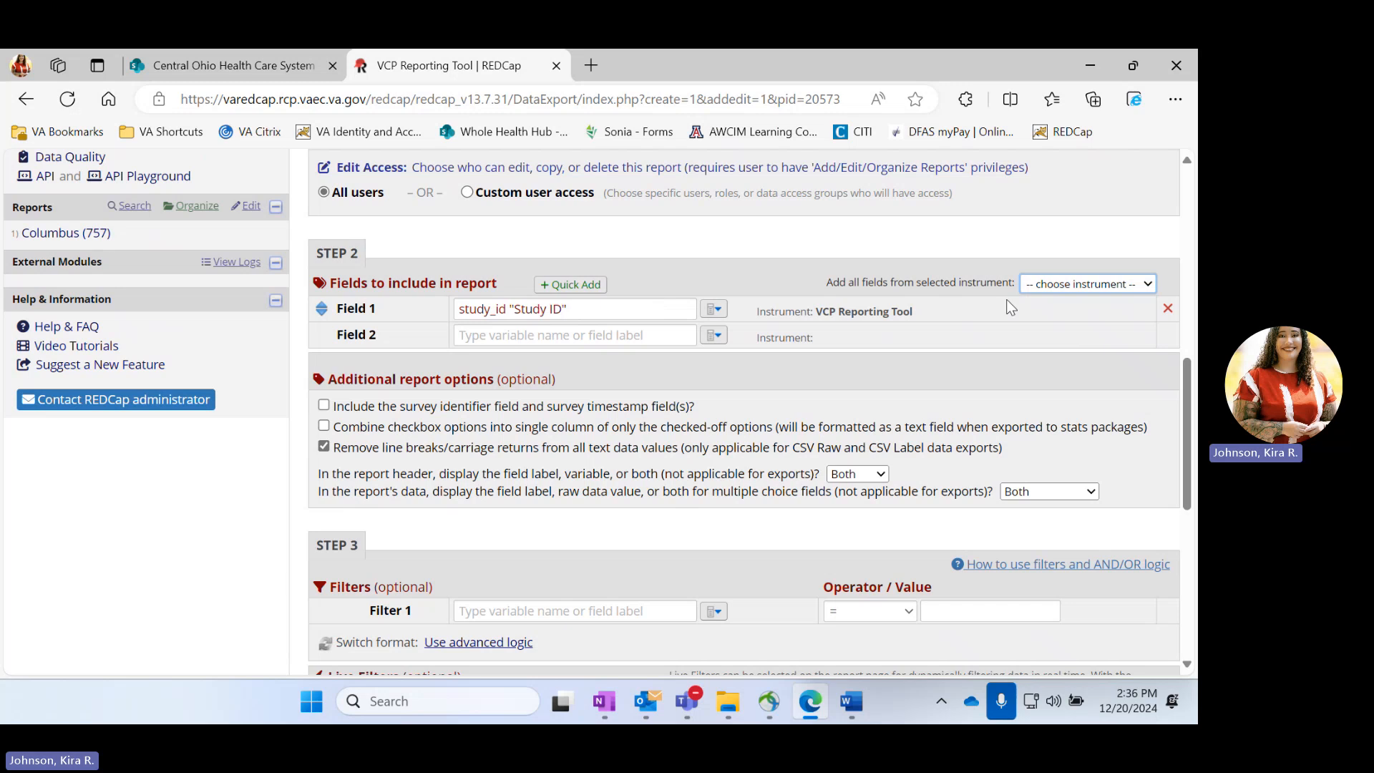
pyautogui.click(1071, 287)
pyautogui.click(1066, 286)
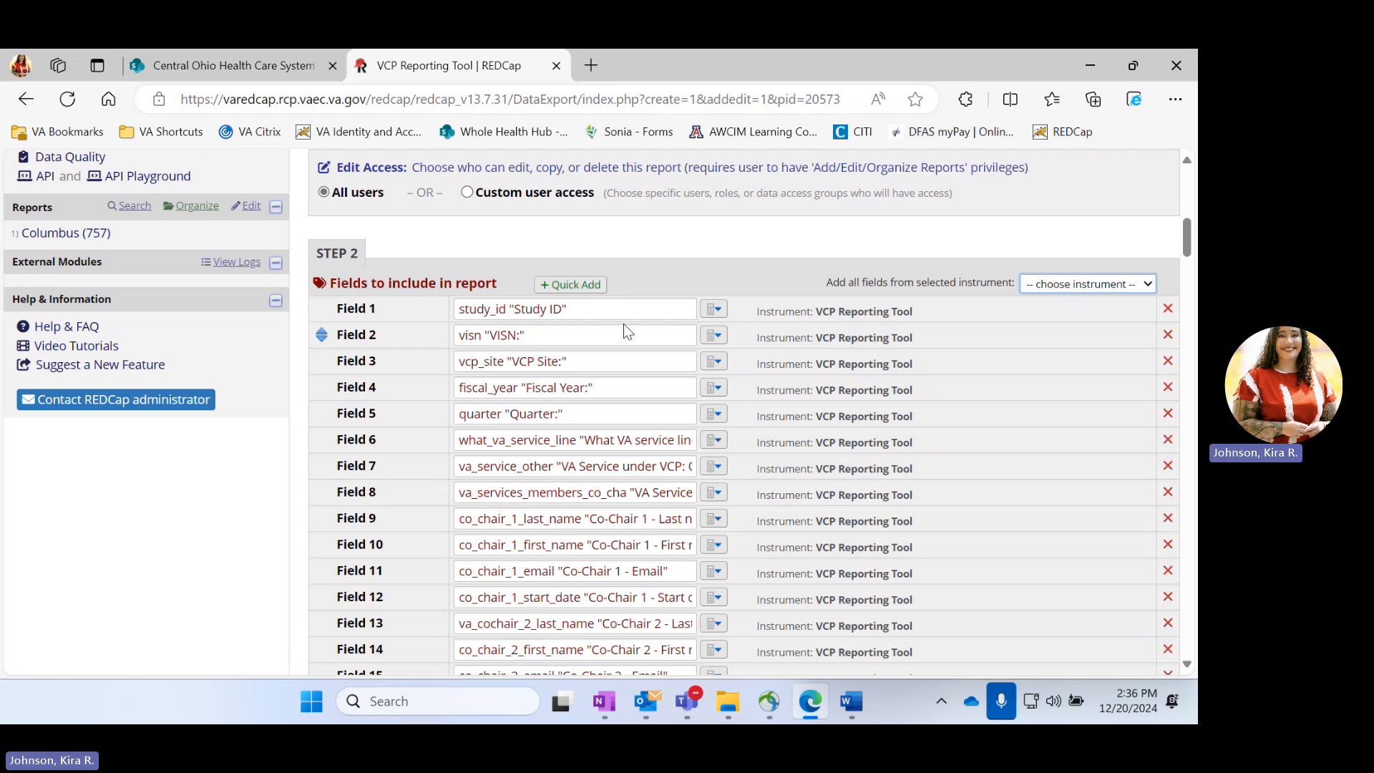
# Filter the report to records whose visn field equals 10
pyautogui.scroll(-4, 624, 323)
pyautogui.scroll(-20, 625, 324)
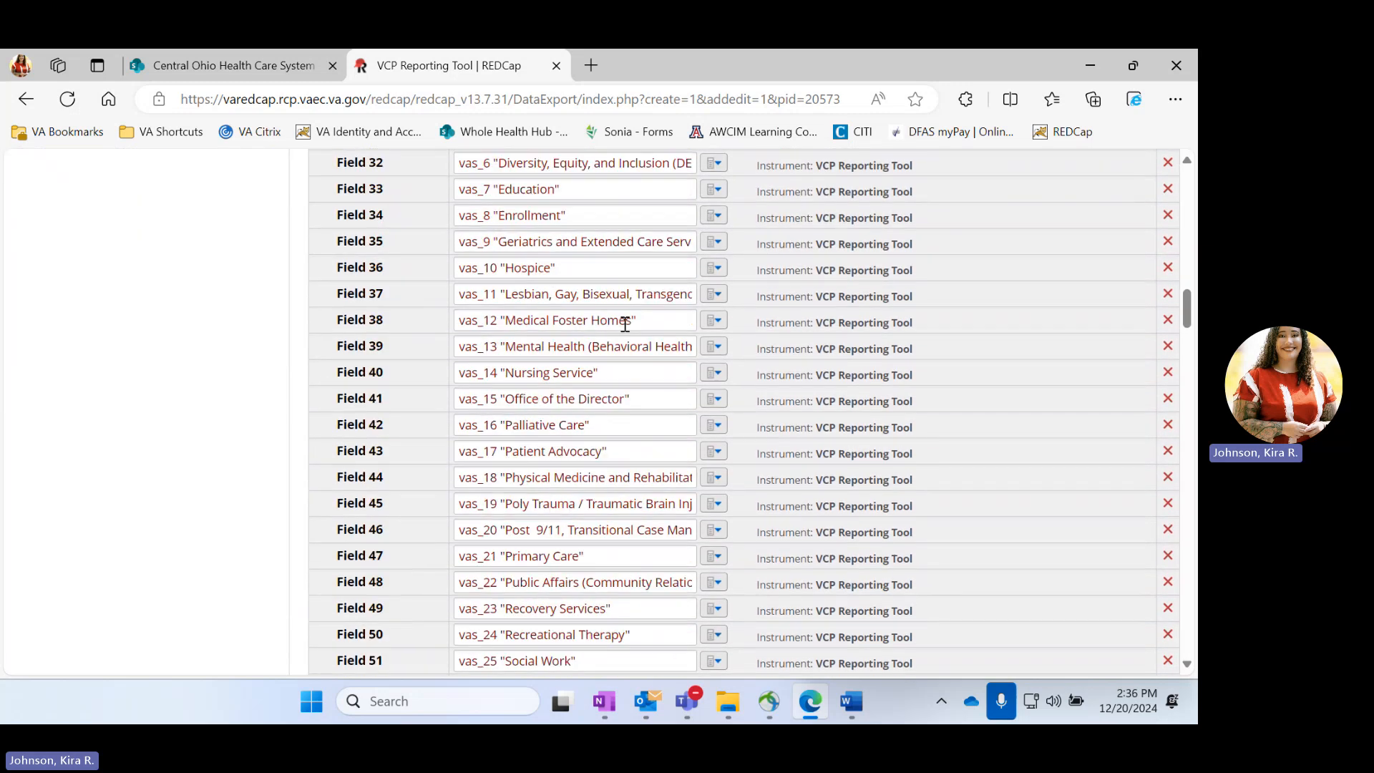
pyautogui.scroll(-20, 624, 323)
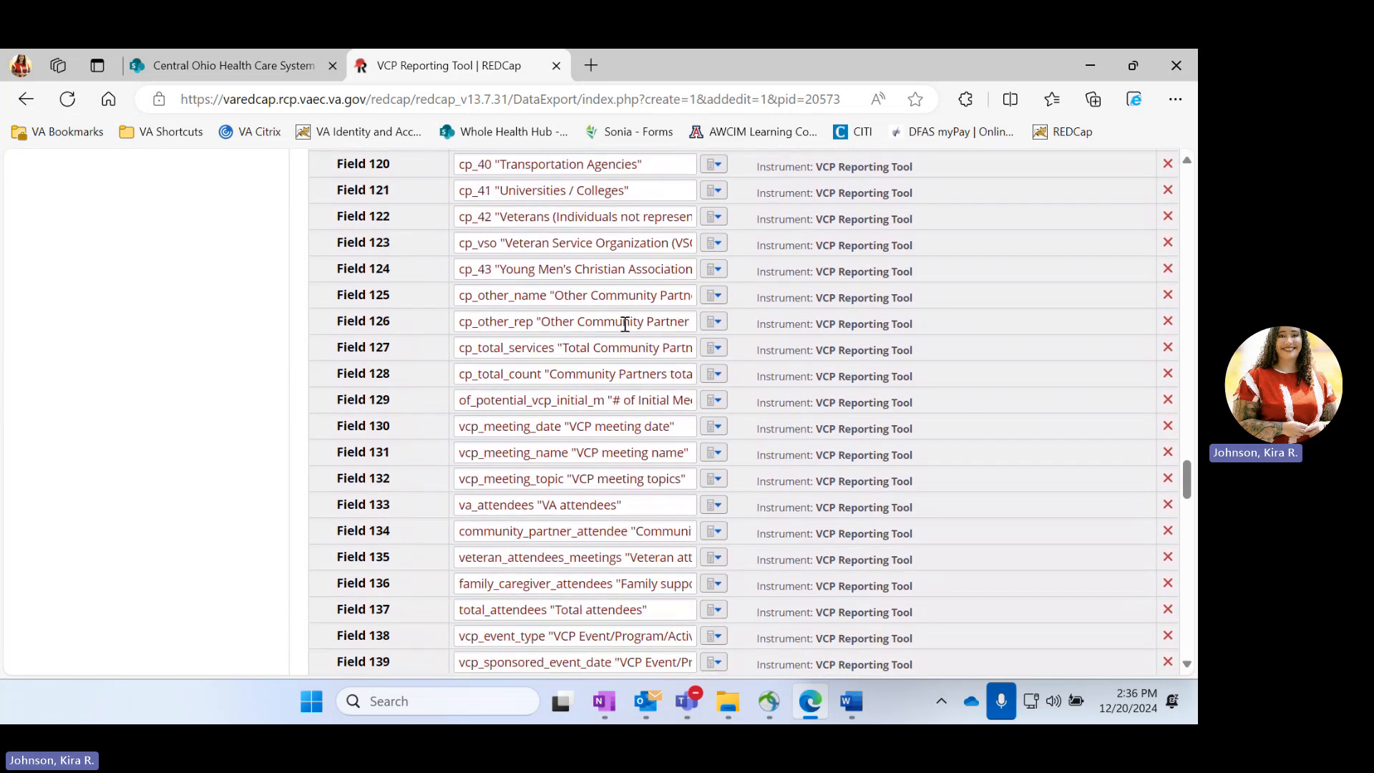
pyautogui.scroll(-8, 624, 323)
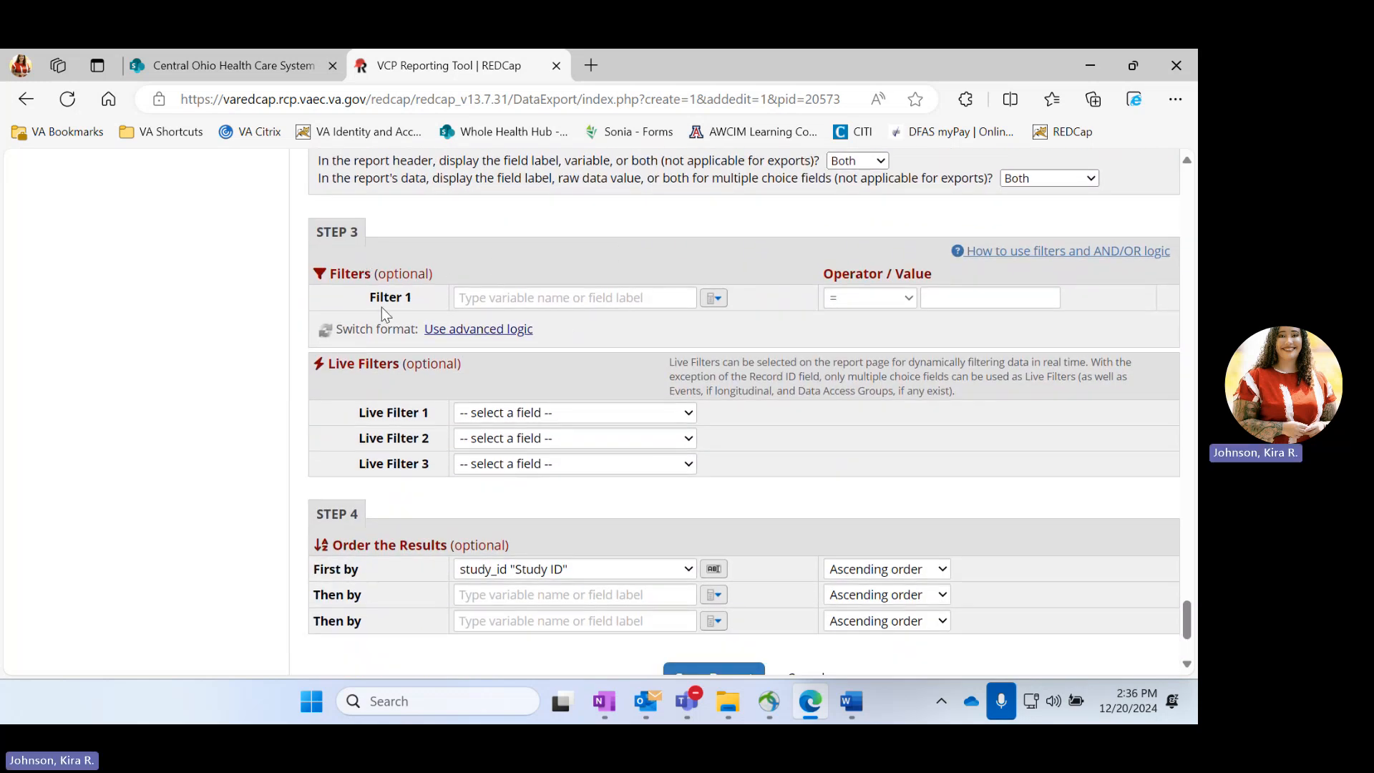
pyautogui.click(718, 300)
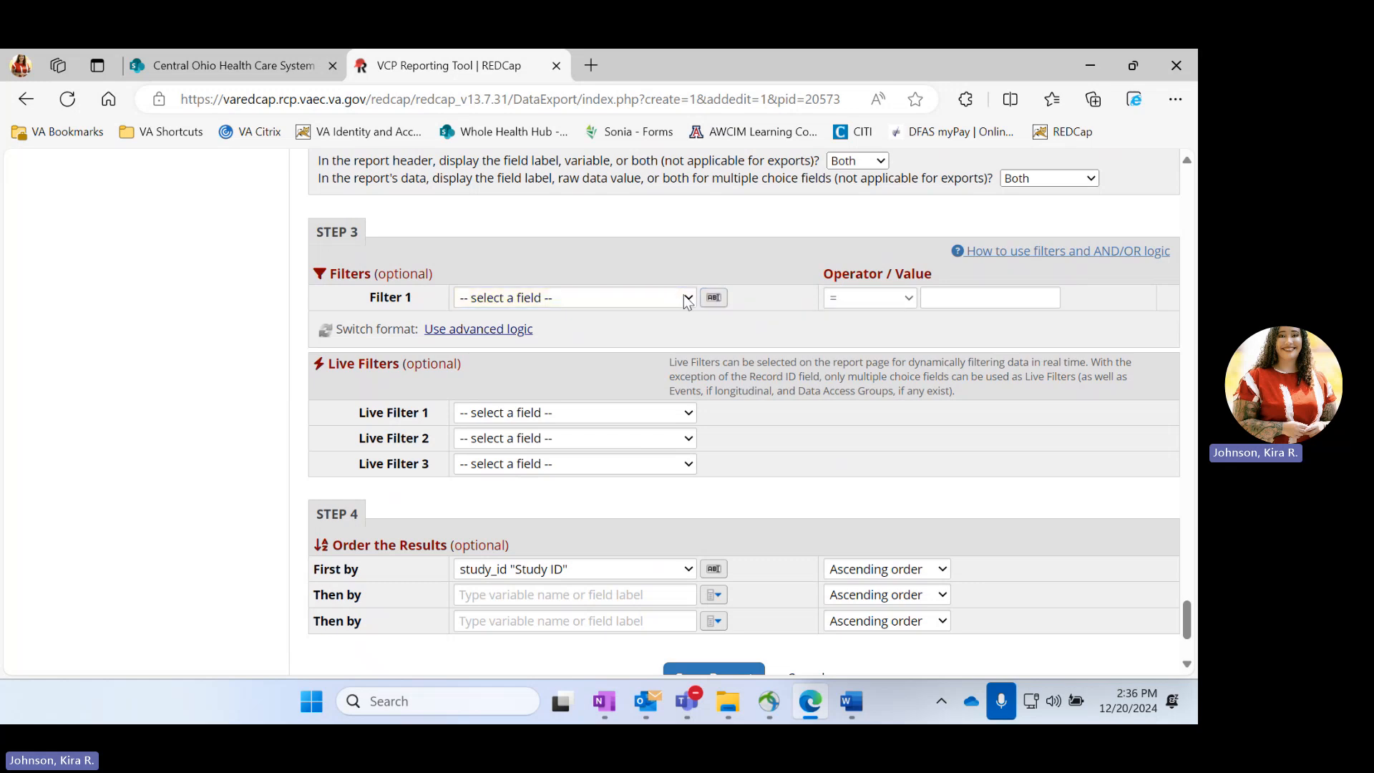
pyautogui.click(687, 299)
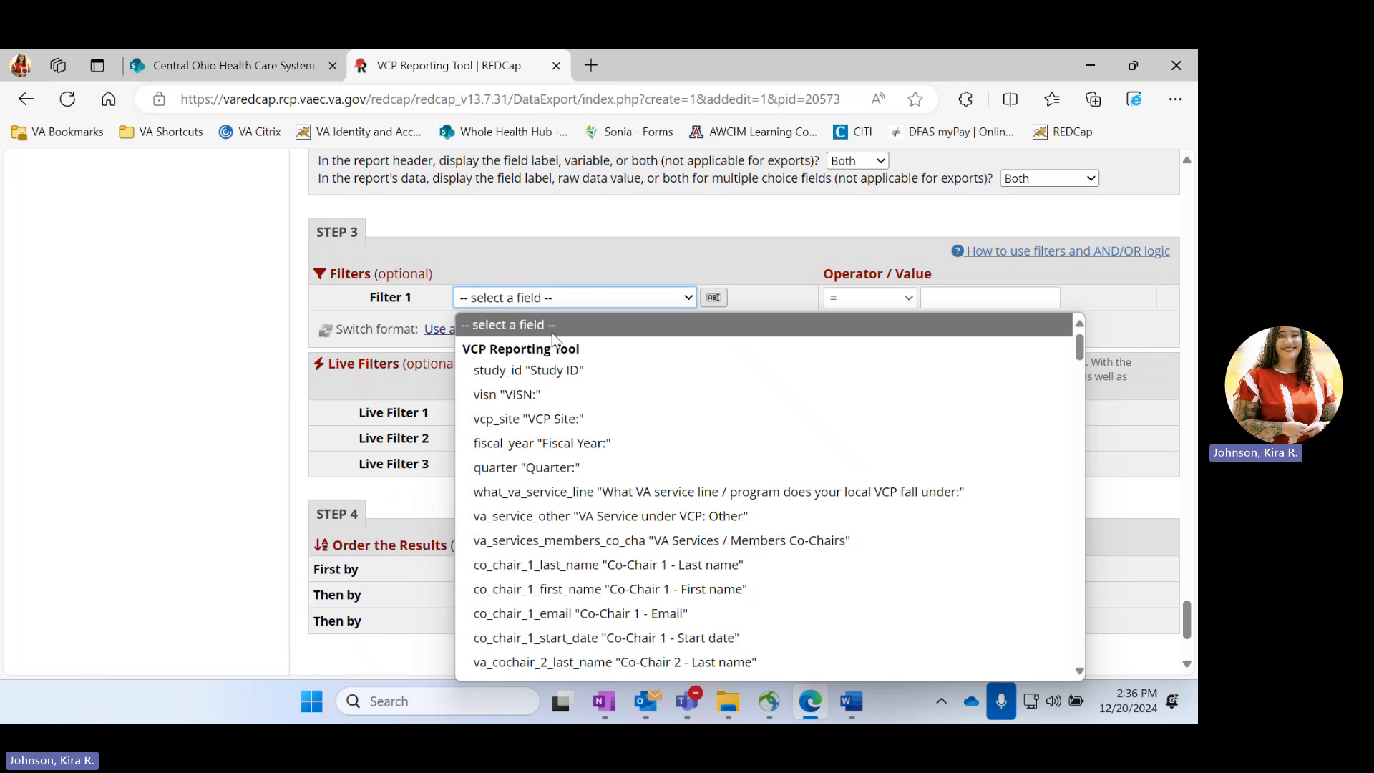
pyautogui.click(536, 392)
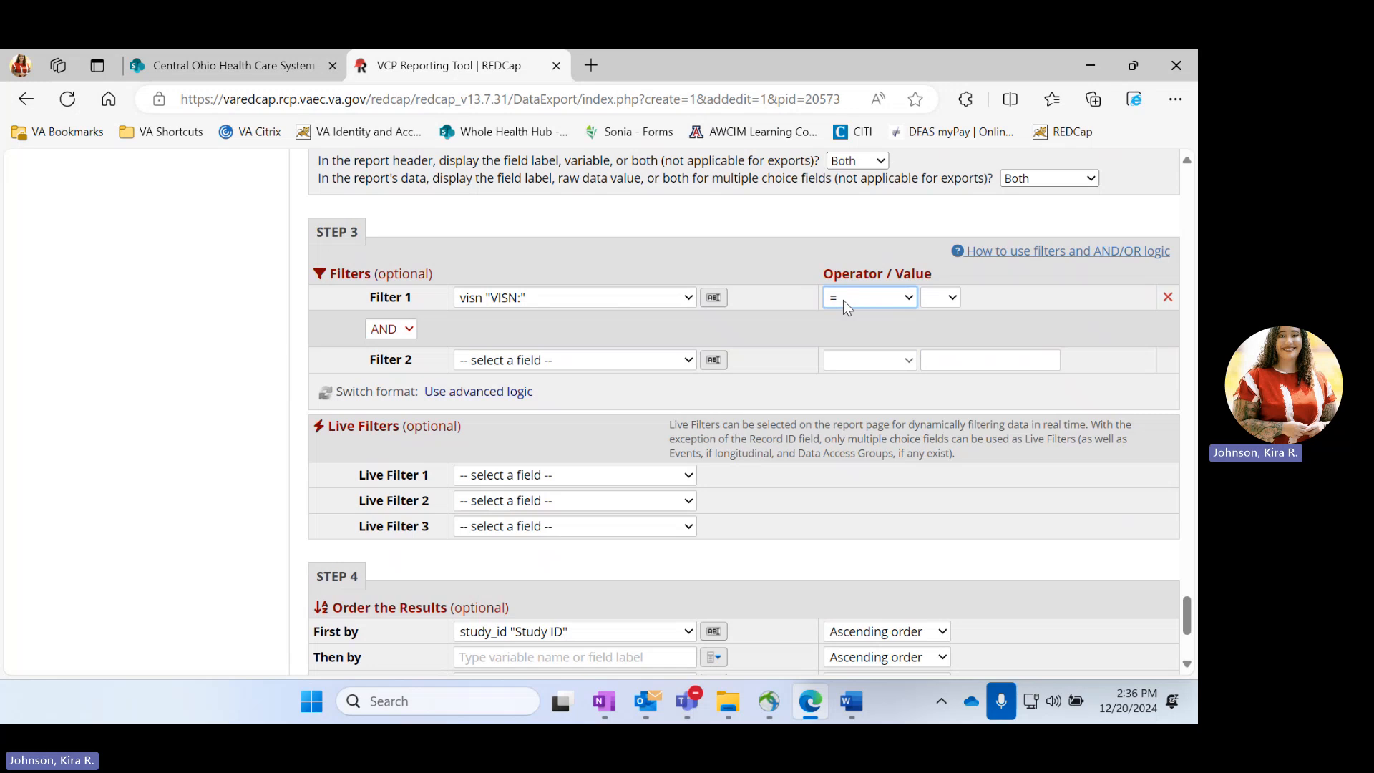
pyautogui.click(947, 298)
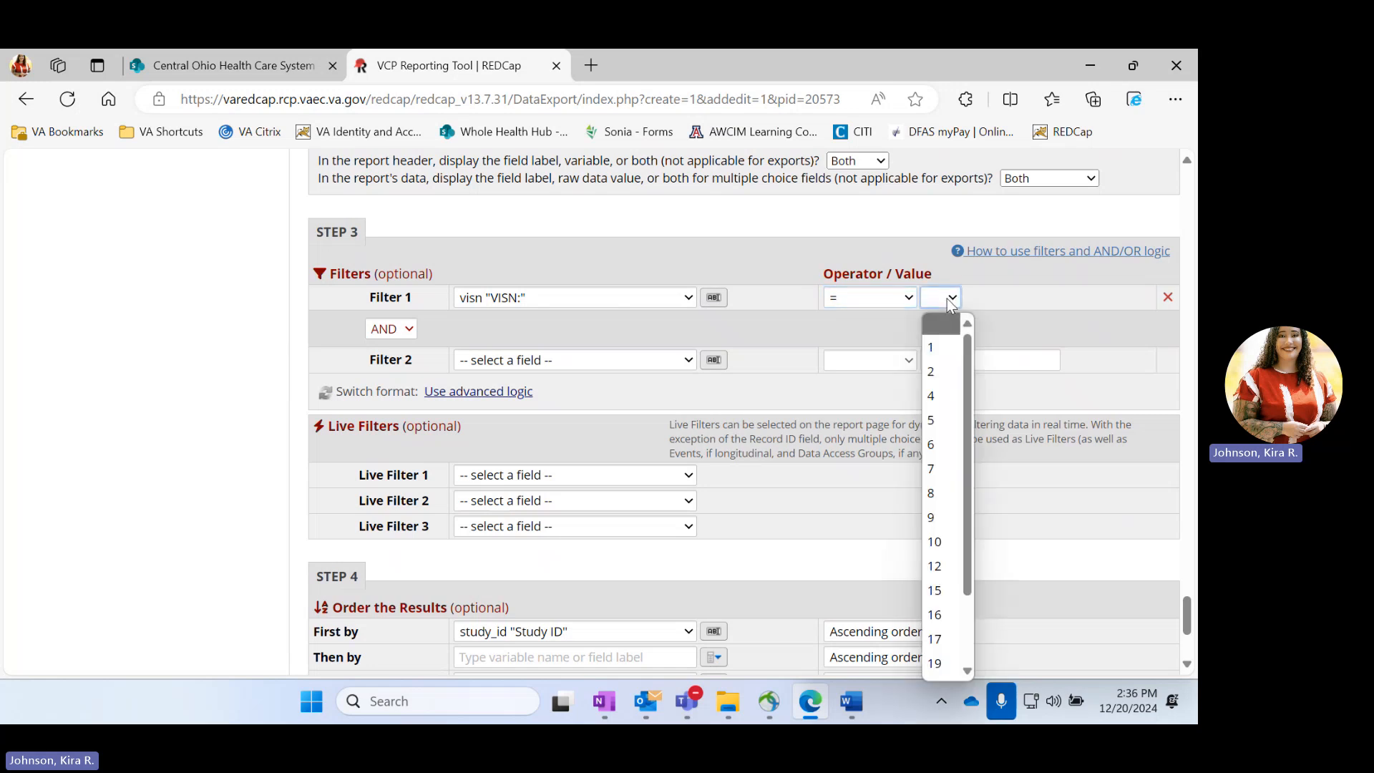
pyautogui.click(936, 542)
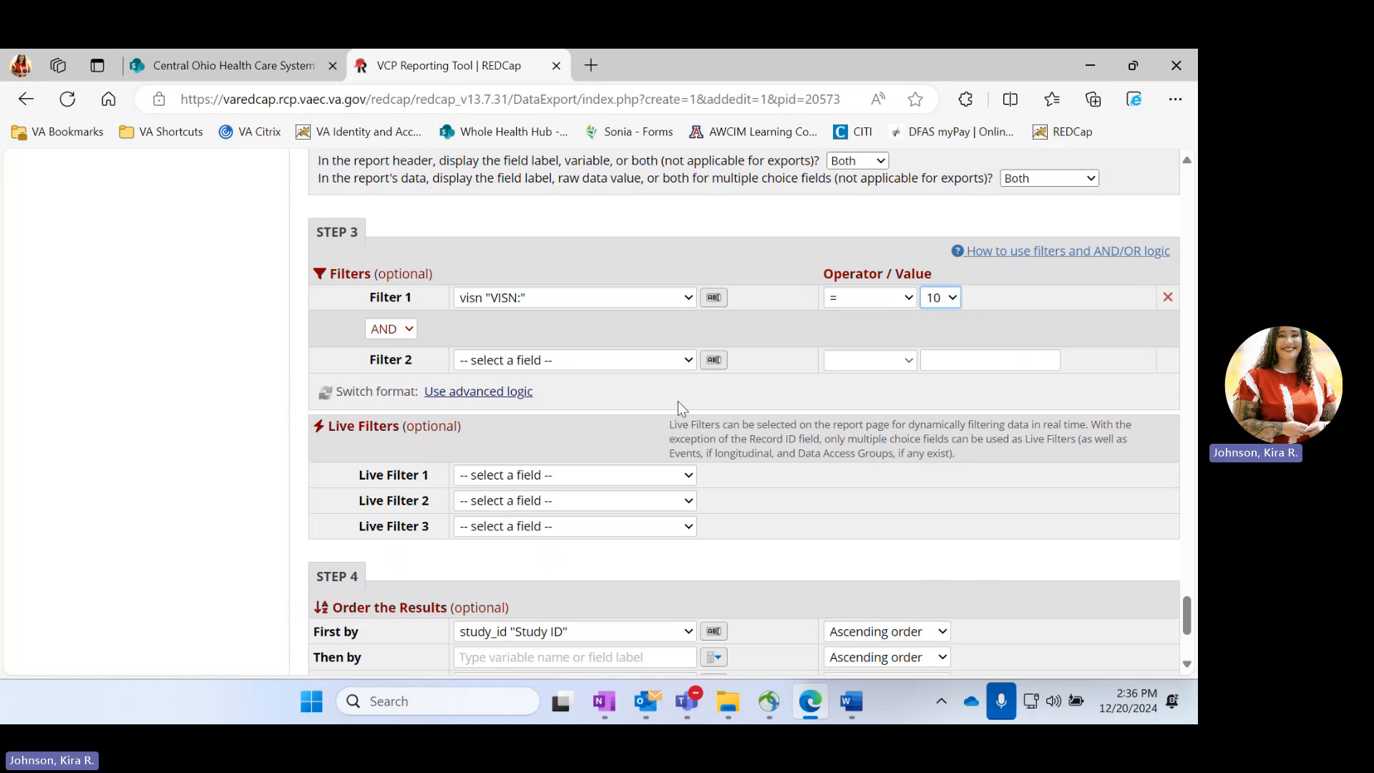
# Save the VISN 10 report and choose to continue editing it
pyautogui.scroll(-3, 677, 401)
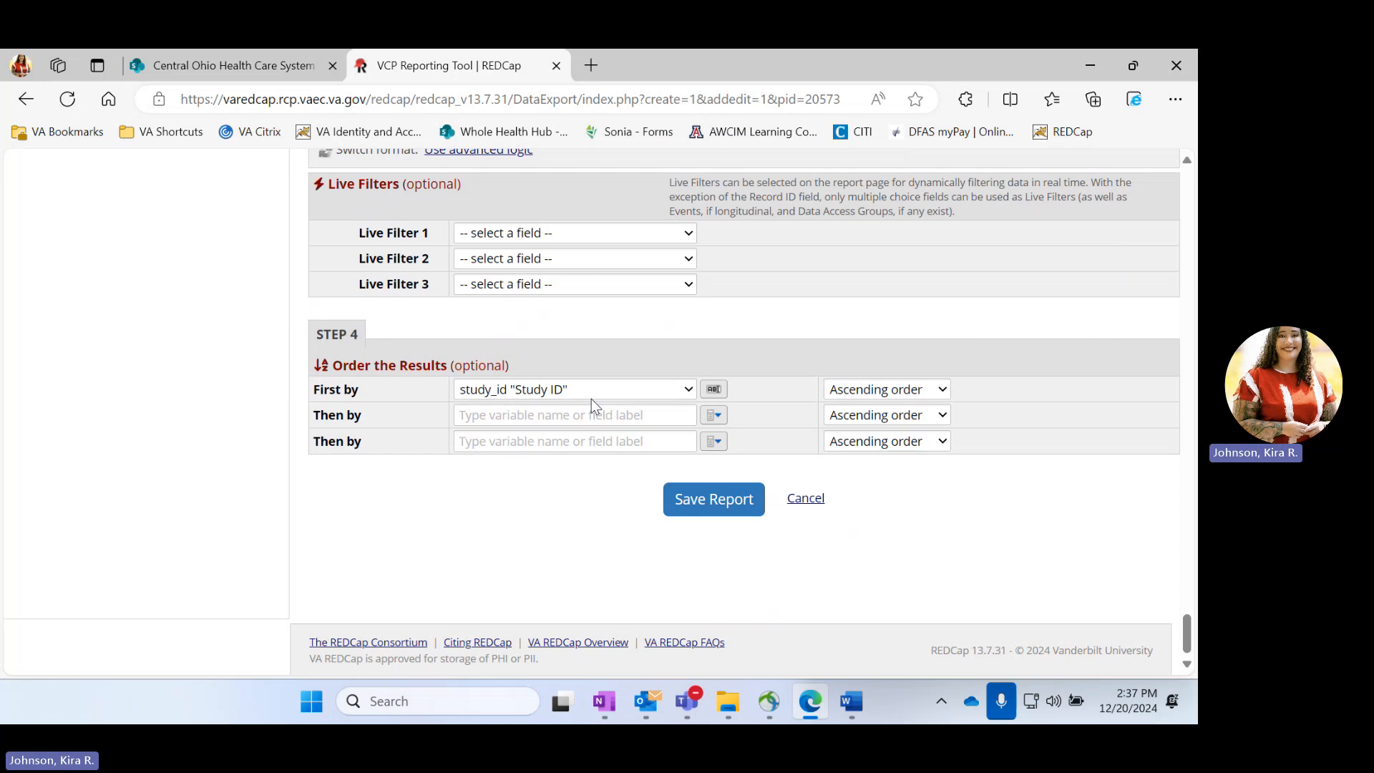
pyautogui.click(706, 501)
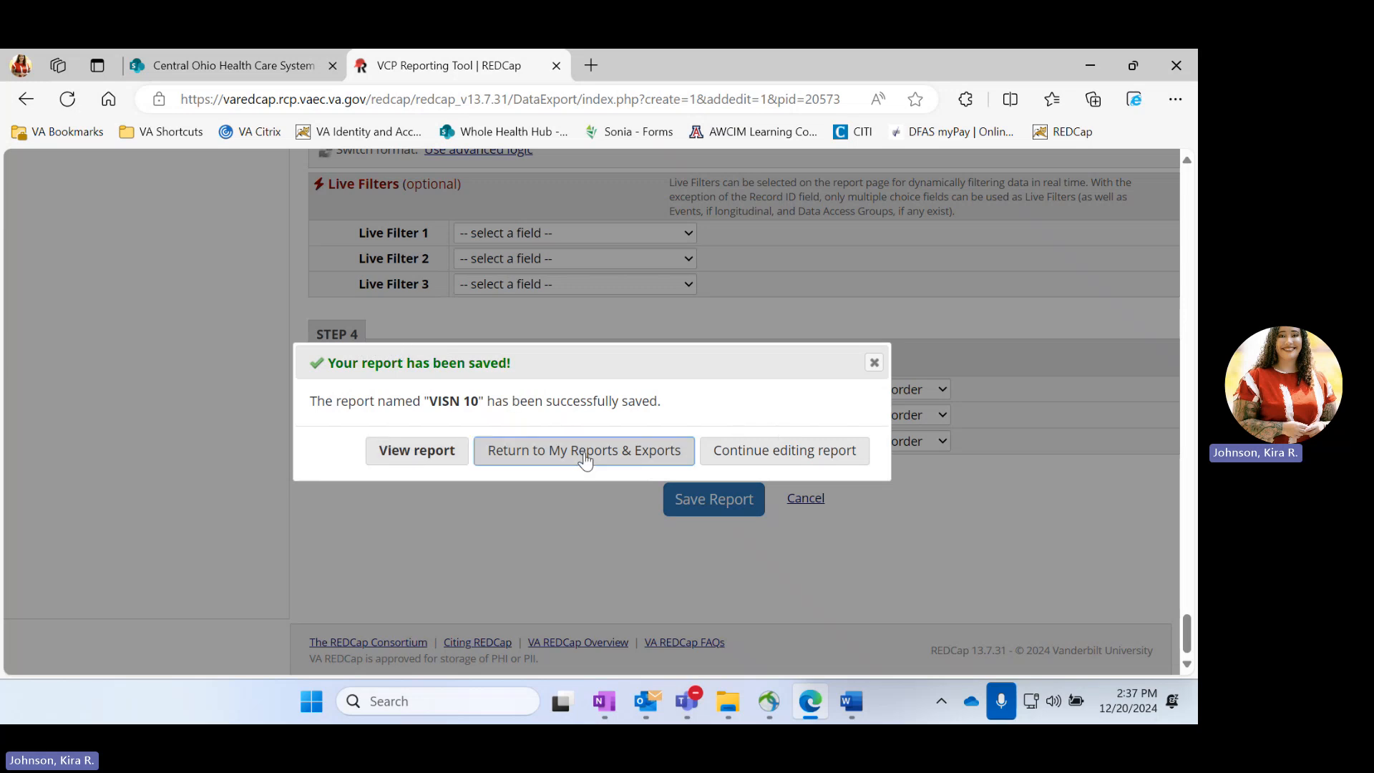
pyautogui.click(796, 446)
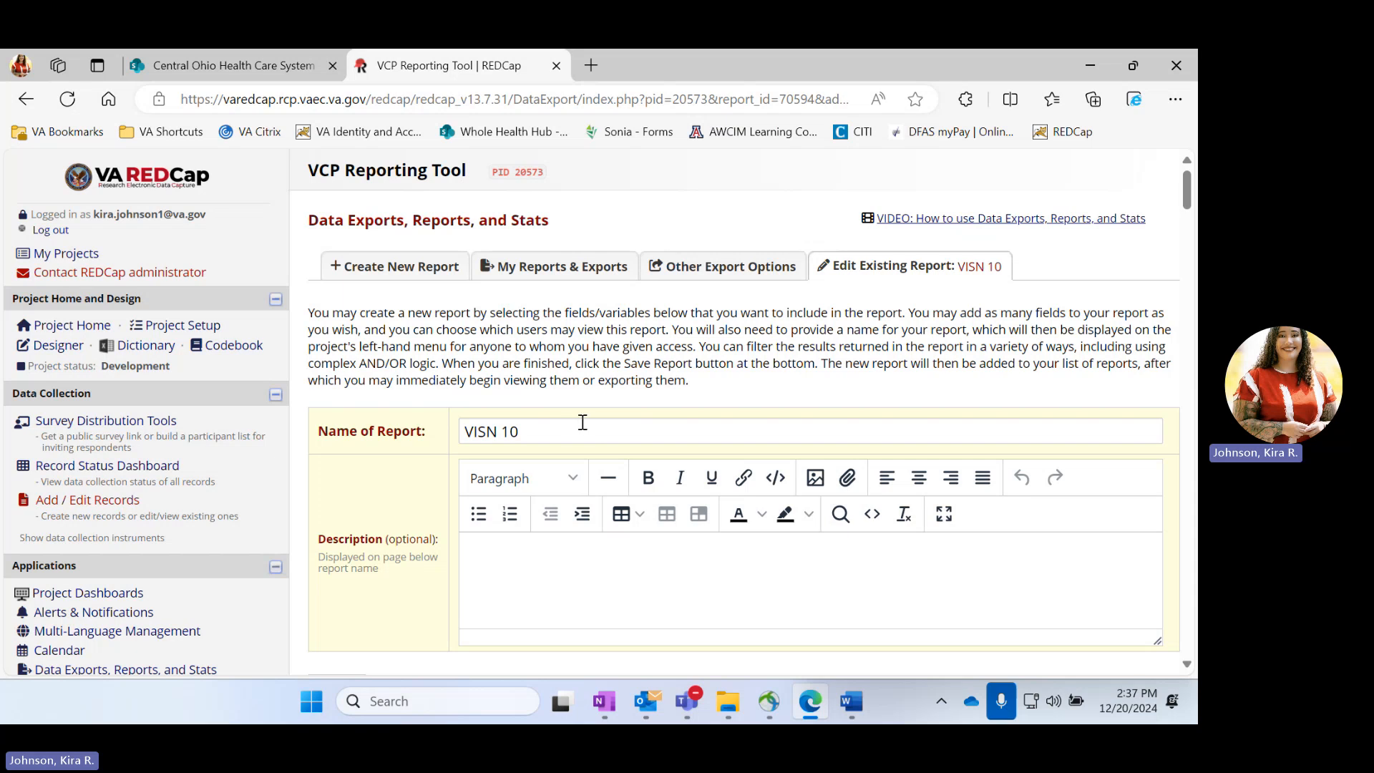
# Look over the report's settings through the result ordering and save the report again
pyautogui.scroll(-6, 583, 423)
pyautogui.scroll(-20, 584, 423)
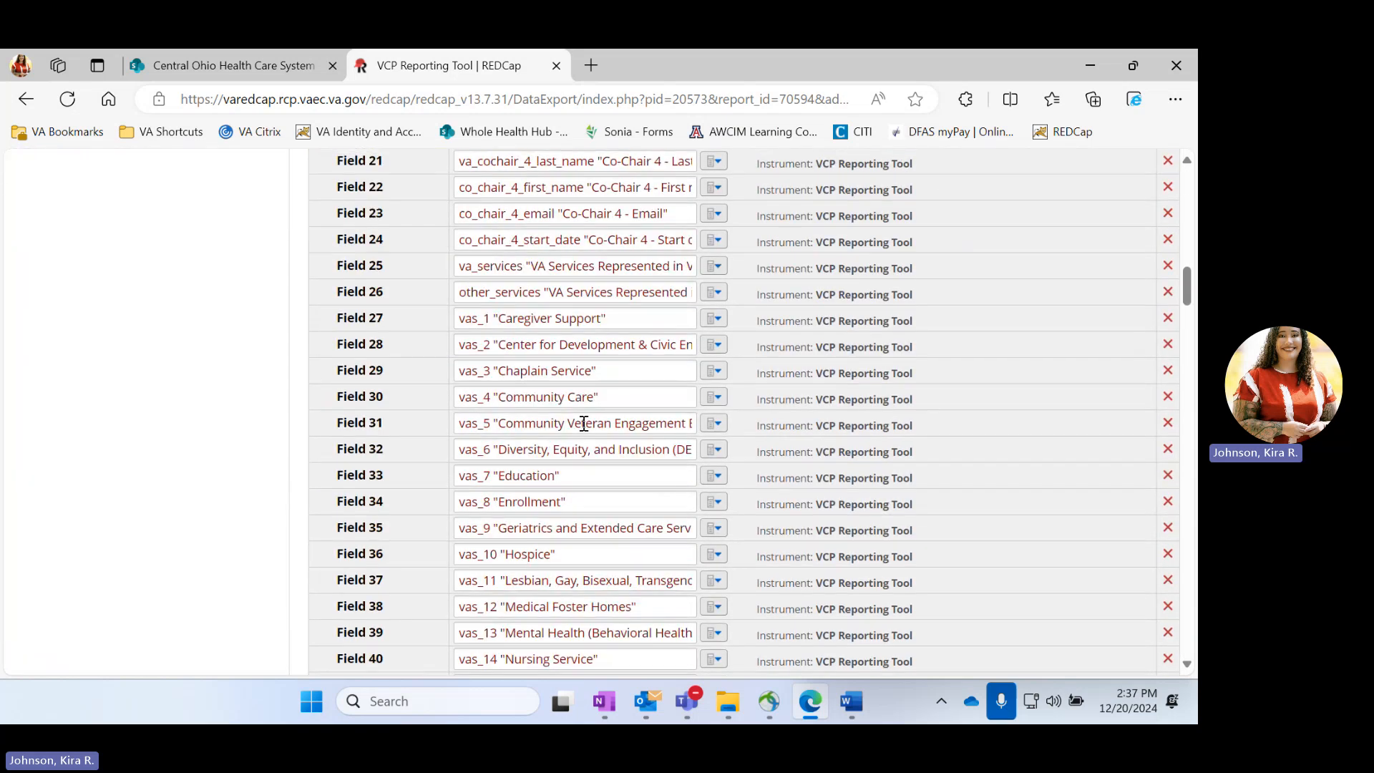
pyautogui.scroll(-10, 584, 423)
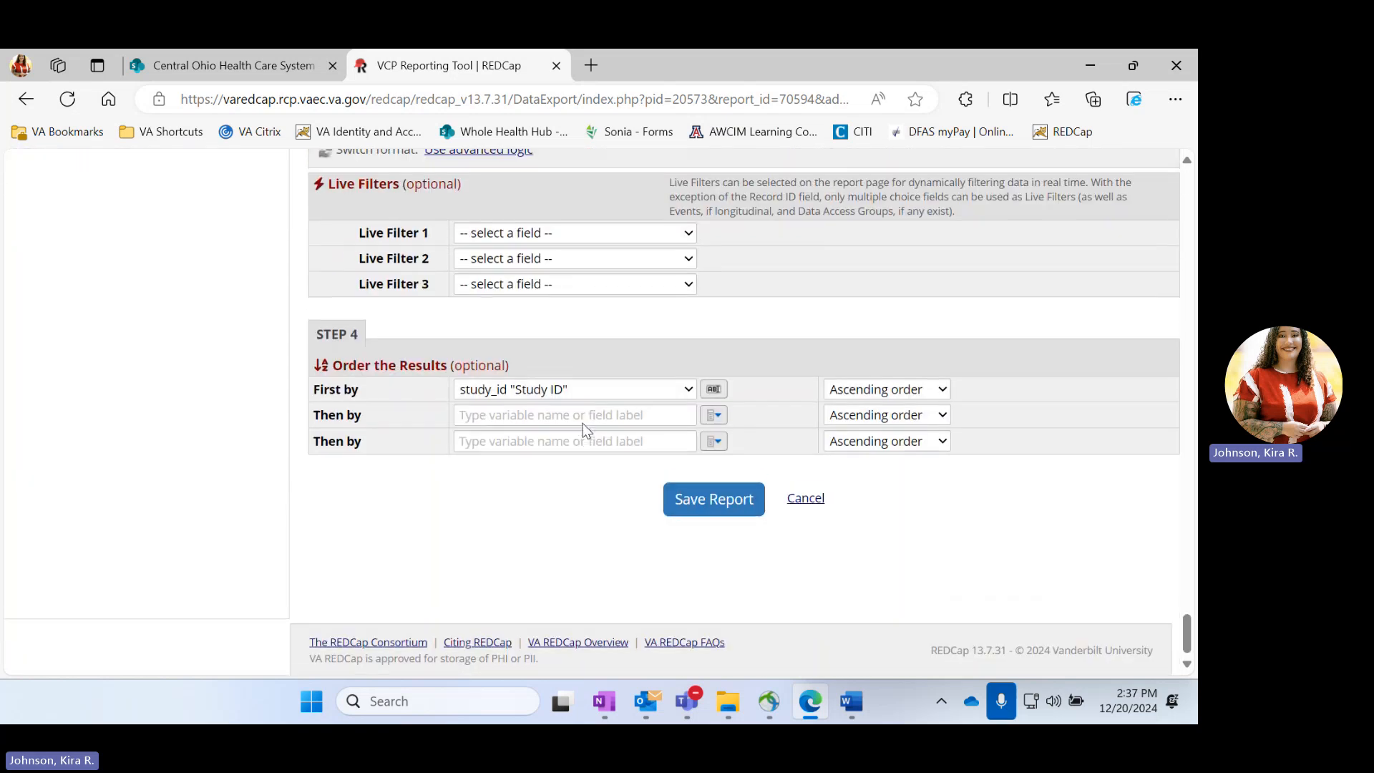
pyautogui.click(715, 499)
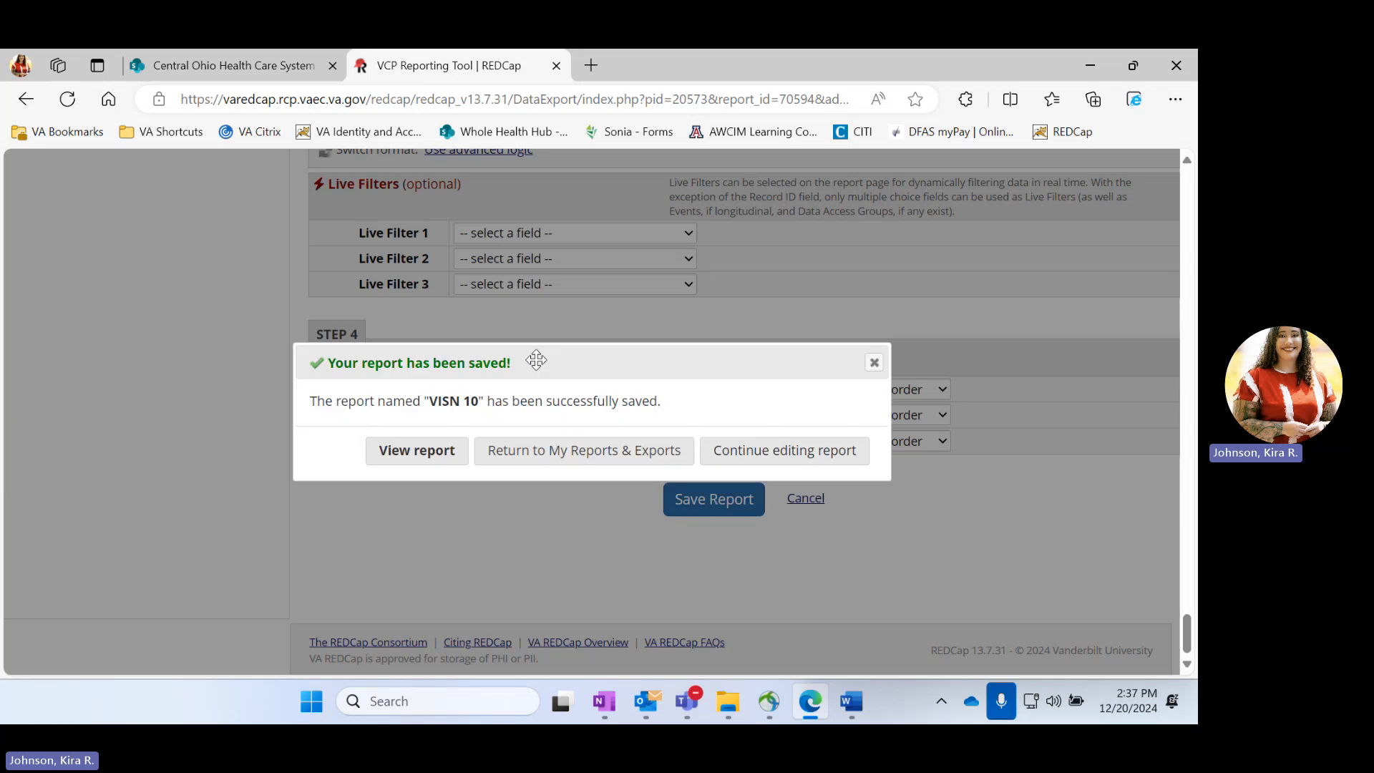
# View the saved VISN 10 report and look through its records and the co-chair columns
pyautogui.click(417, 453)
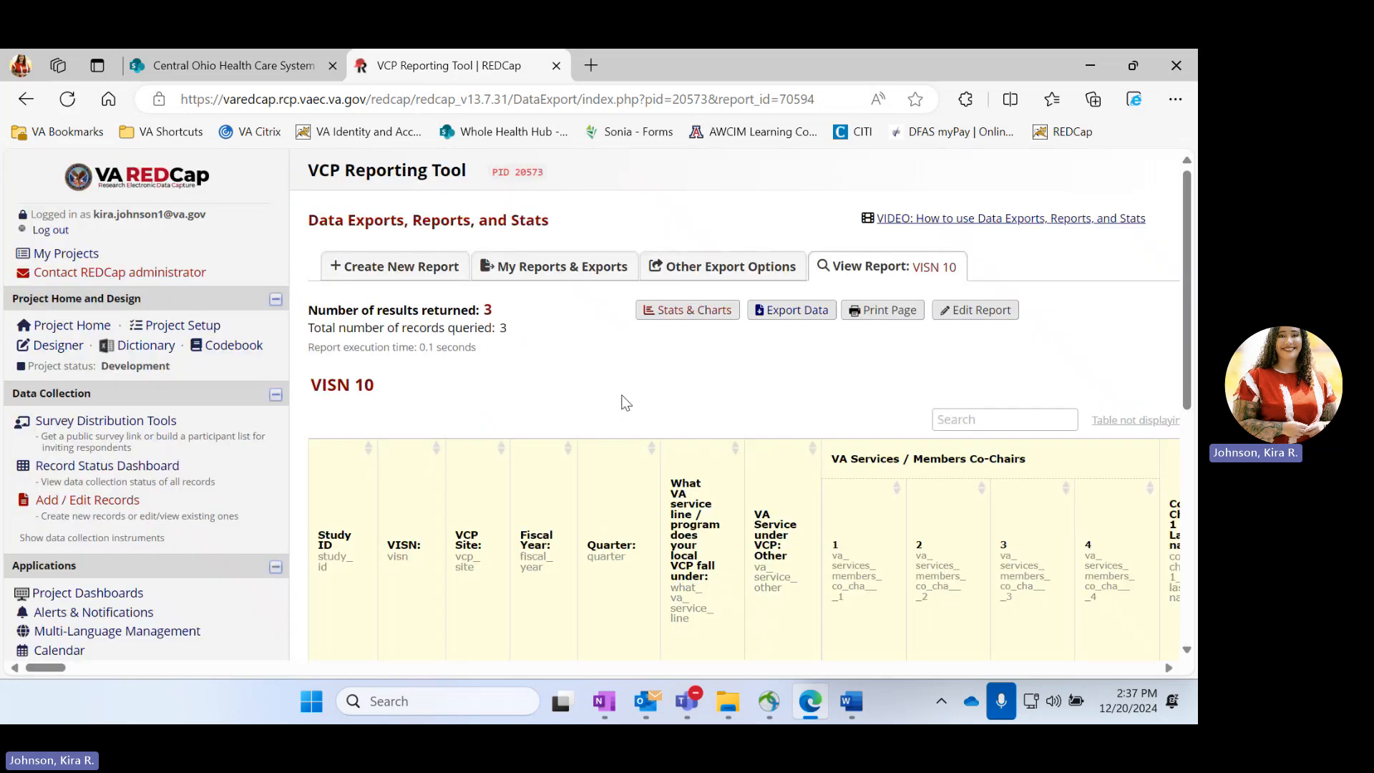
pyautogui.scroll(-5, 623, 398)
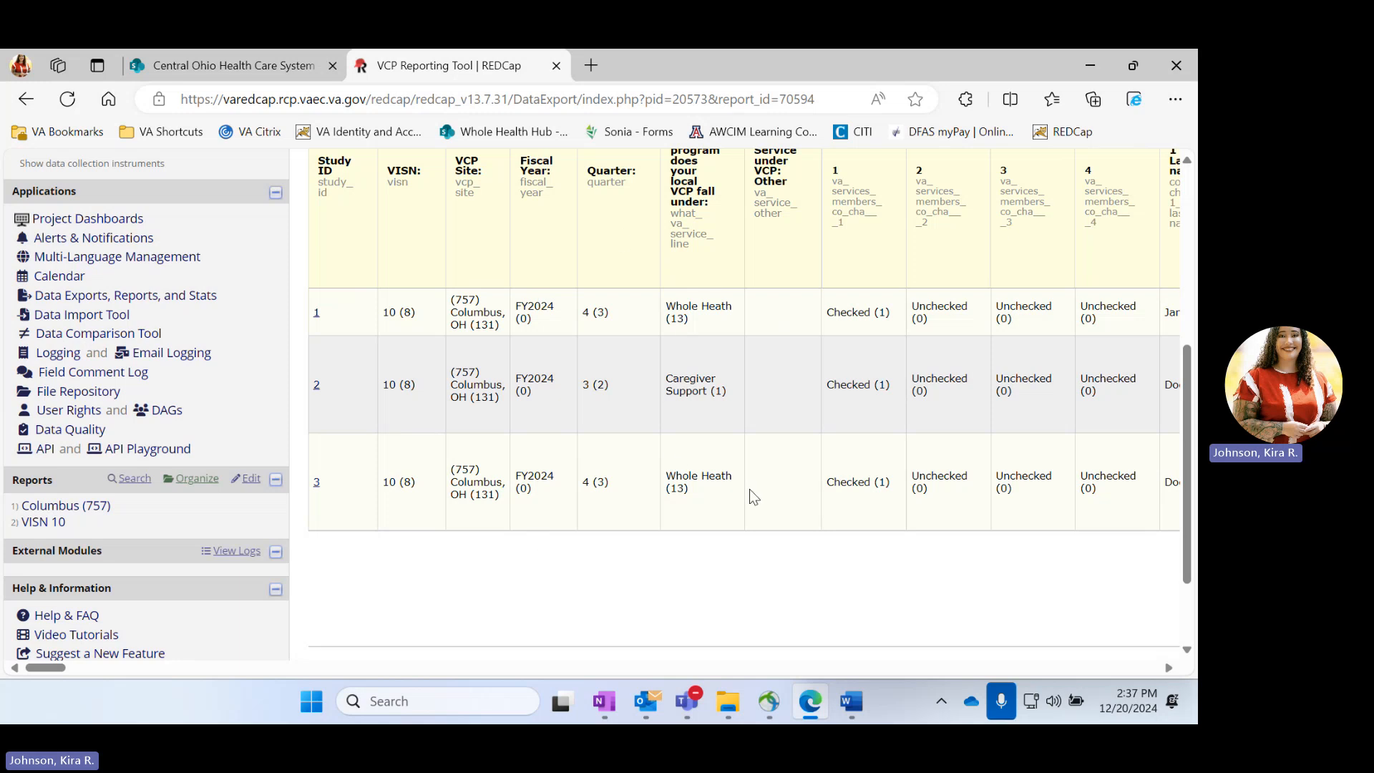
pyautogui.hscroll(5, 750, 488)
pyautogui.hscroll(8, 750, 488)
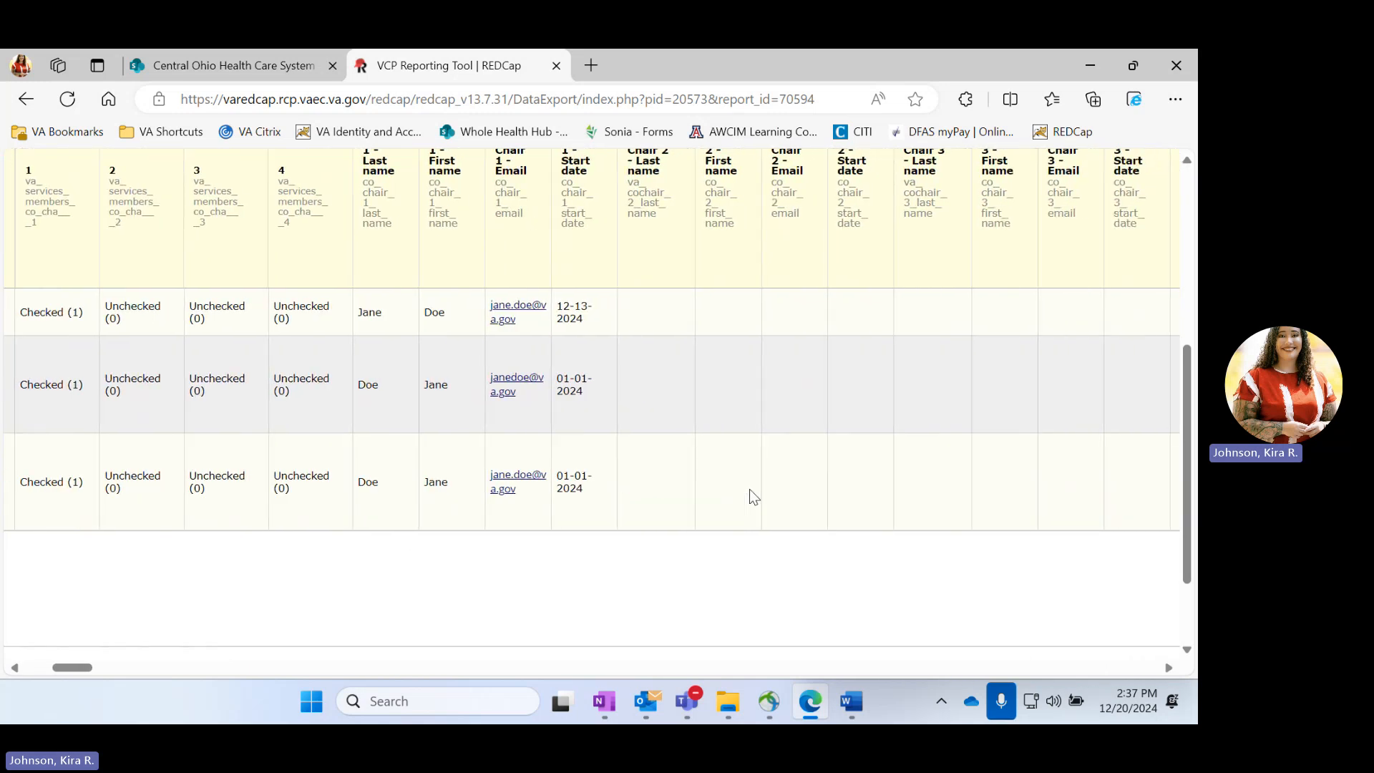
pyautogui.hscroll(-13, 750, 488)
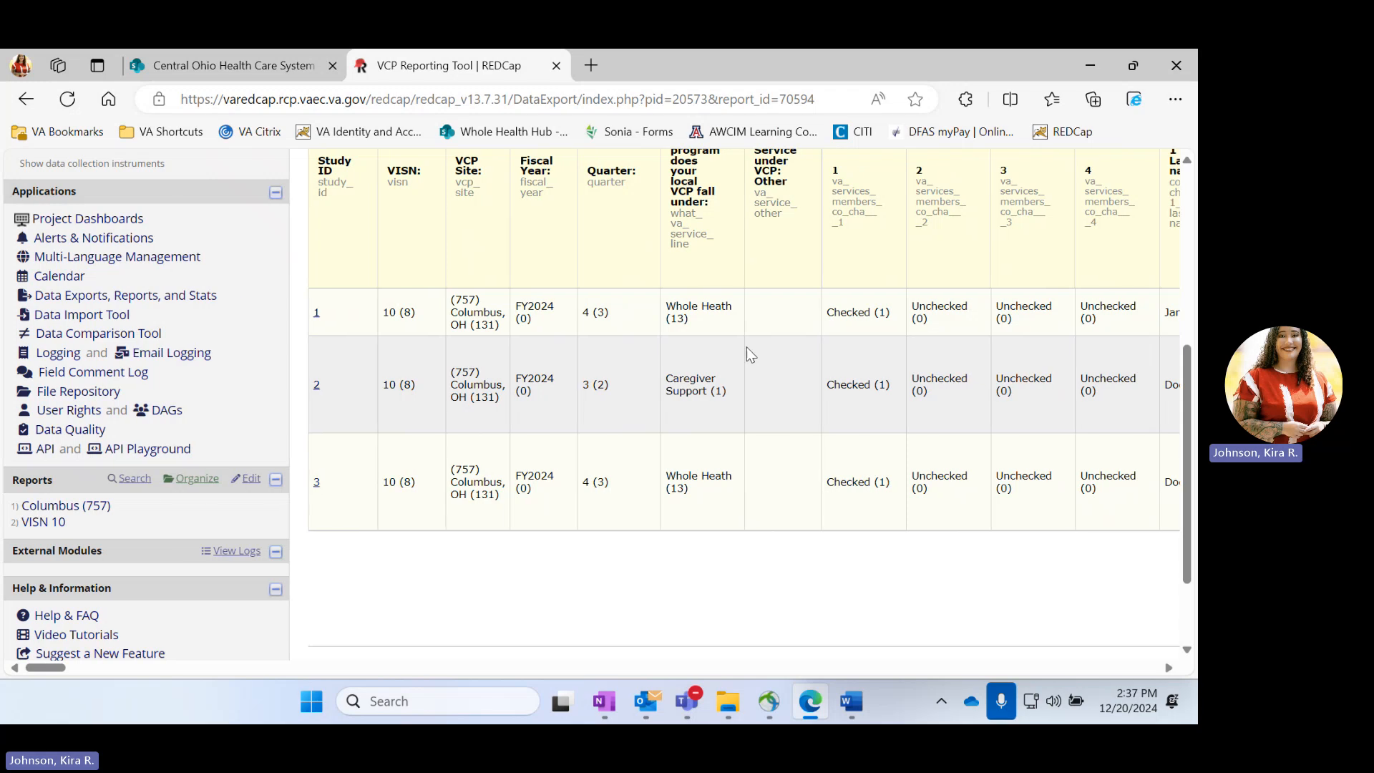
pyautogui.scroll(5, 746, 347)
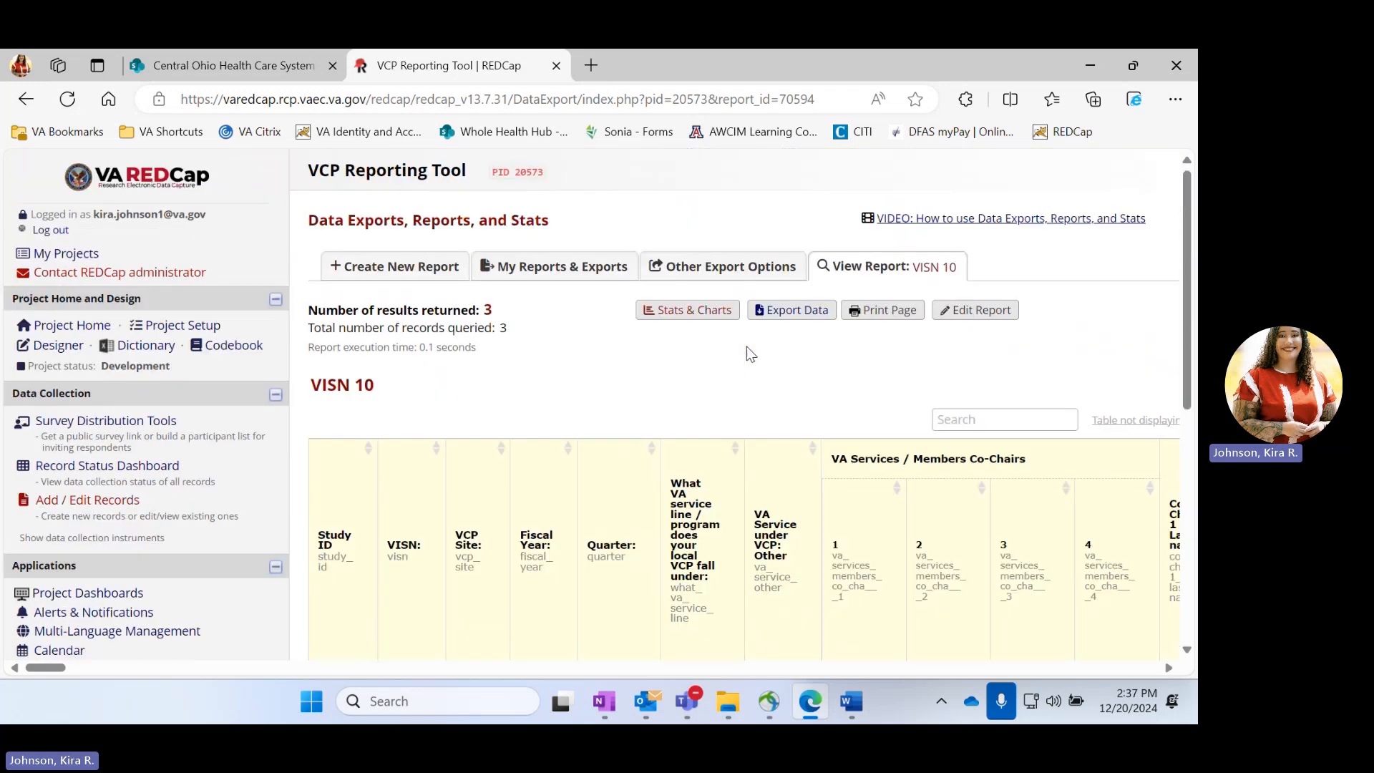
# Show the statistics and charts for the VISN 10 report and examine the VISN field's plot
pyautogui.click(686, 312)
pyautogui.scroll(-5, 659, 387)
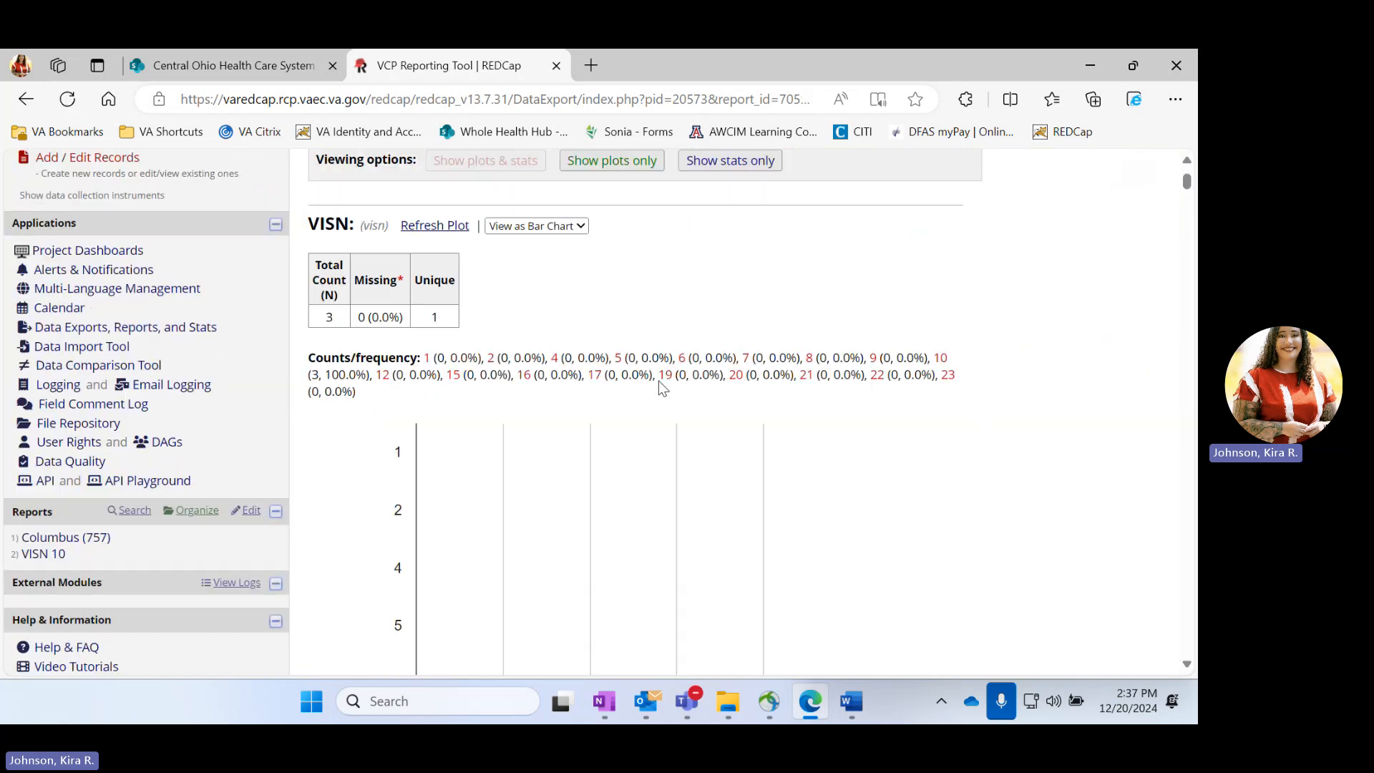
# Examine the VISN, VCP Site and Fiscal Year bar charts and their frequencies in the VISN 10 statistics
pyautogui.scroll(-10, 659, 387)
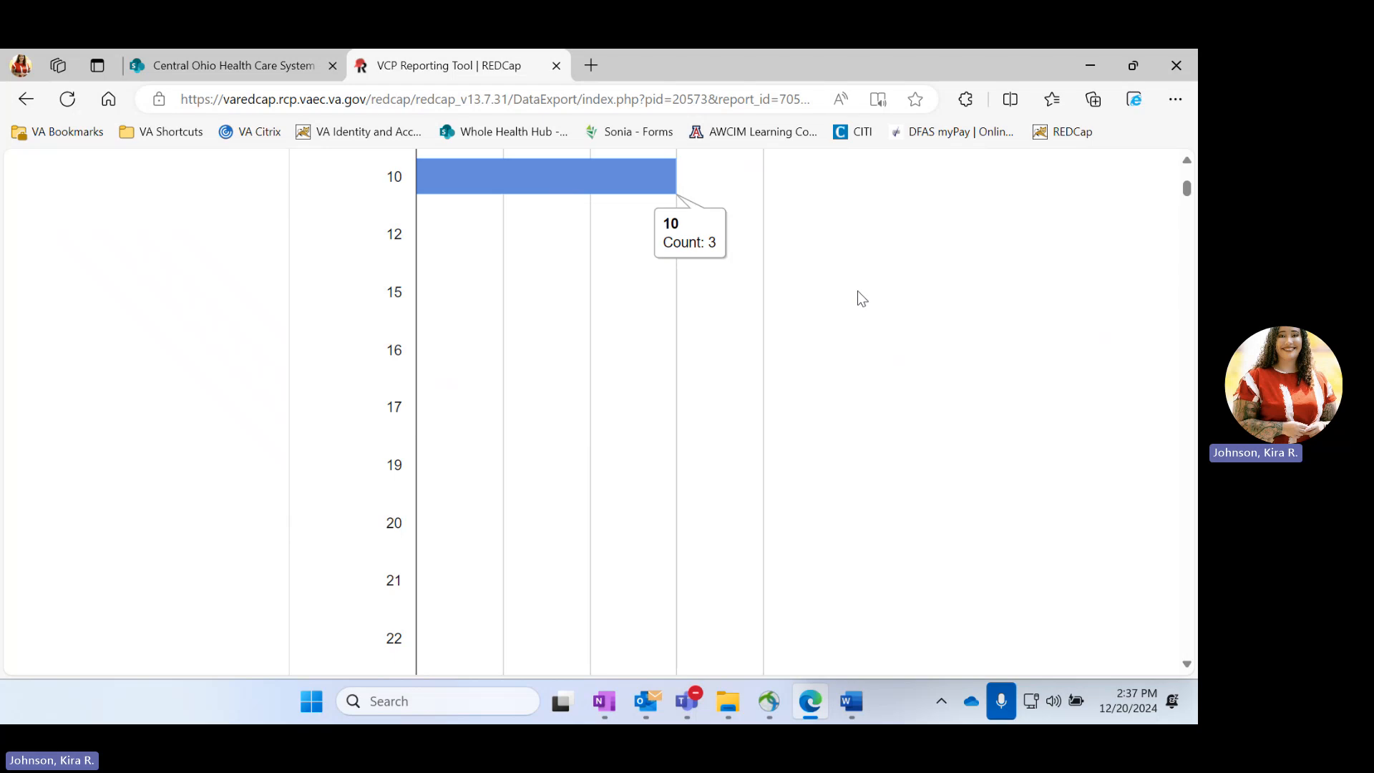
pyautogui.moveTo(554, 197)
pyautogui.scroll(-10, 848, 393)
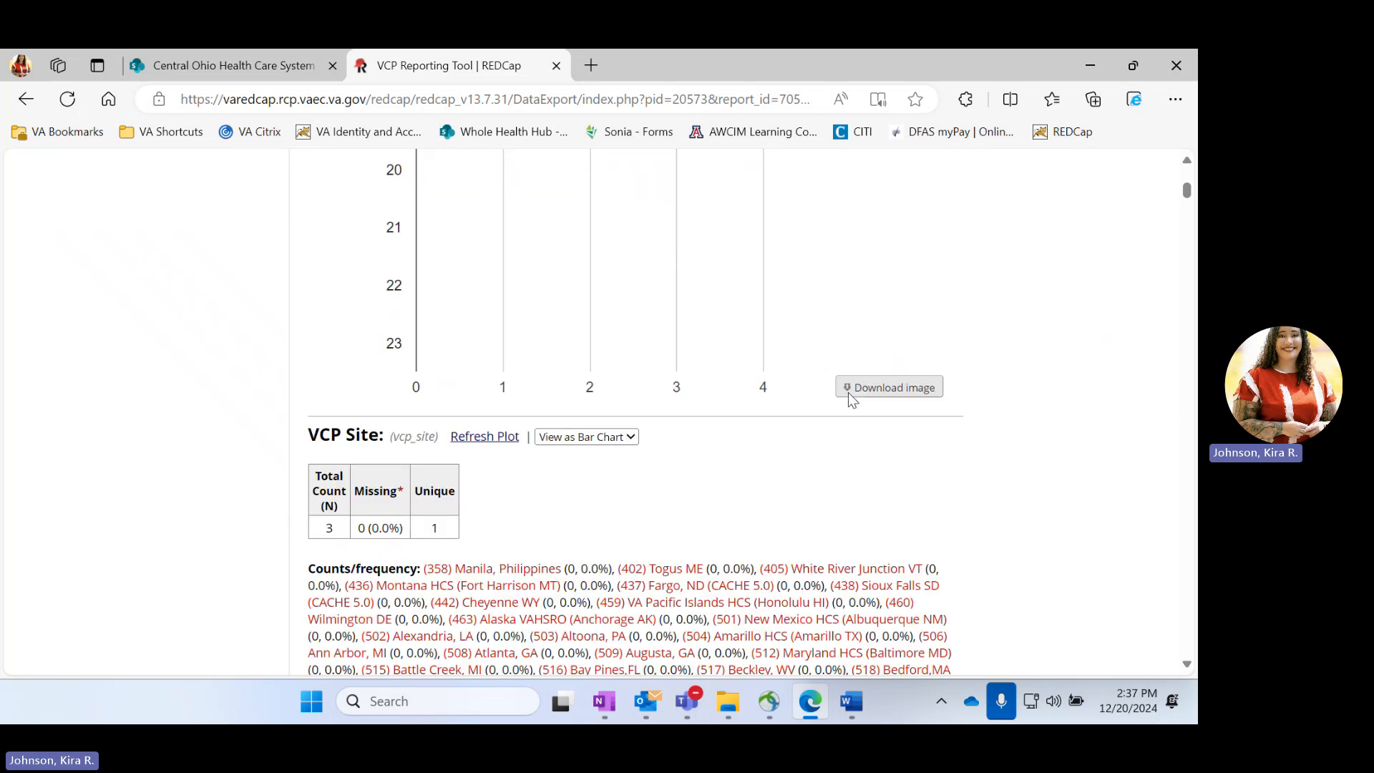
pyautogui.scroll(-20, 849, 395)
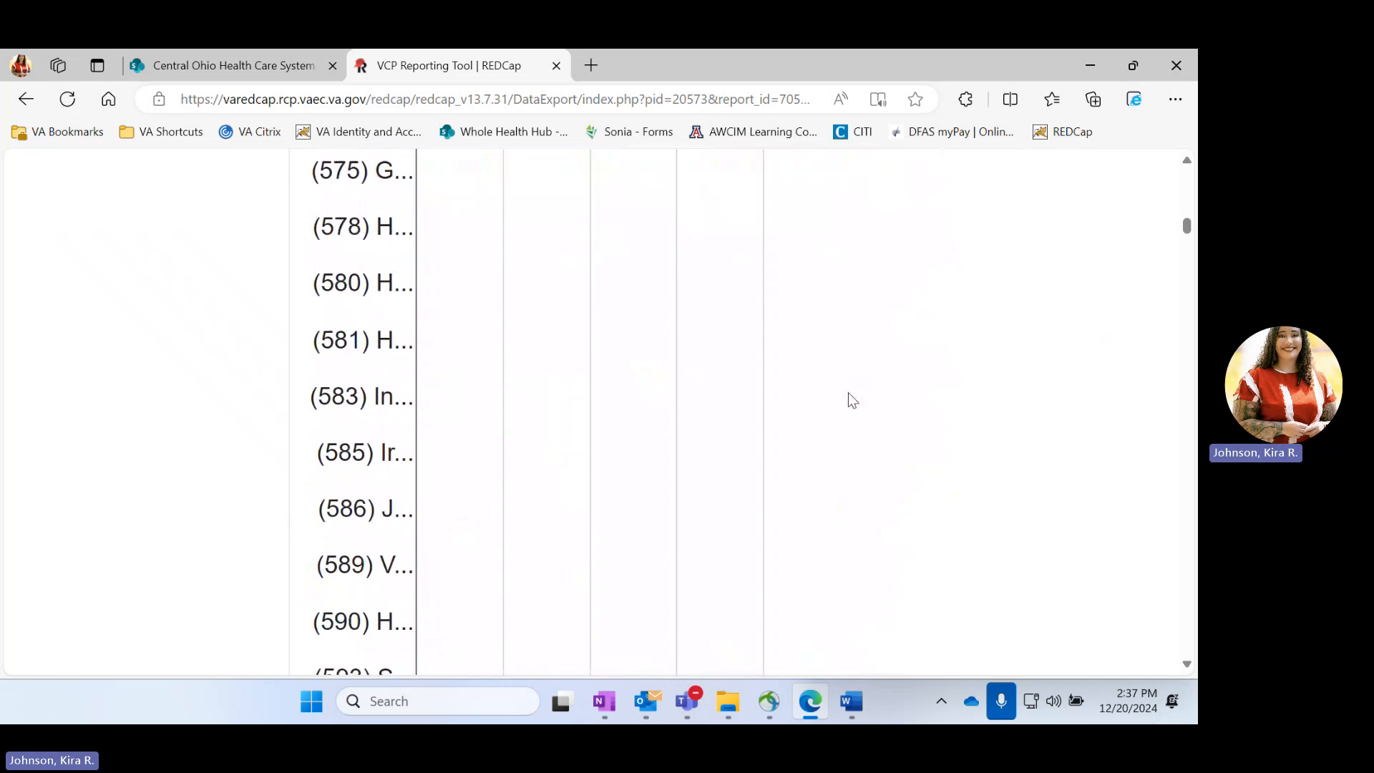
pyautogui.scroll(-20, 848, 392)
pyautogui.scroll(11, 848, 392)
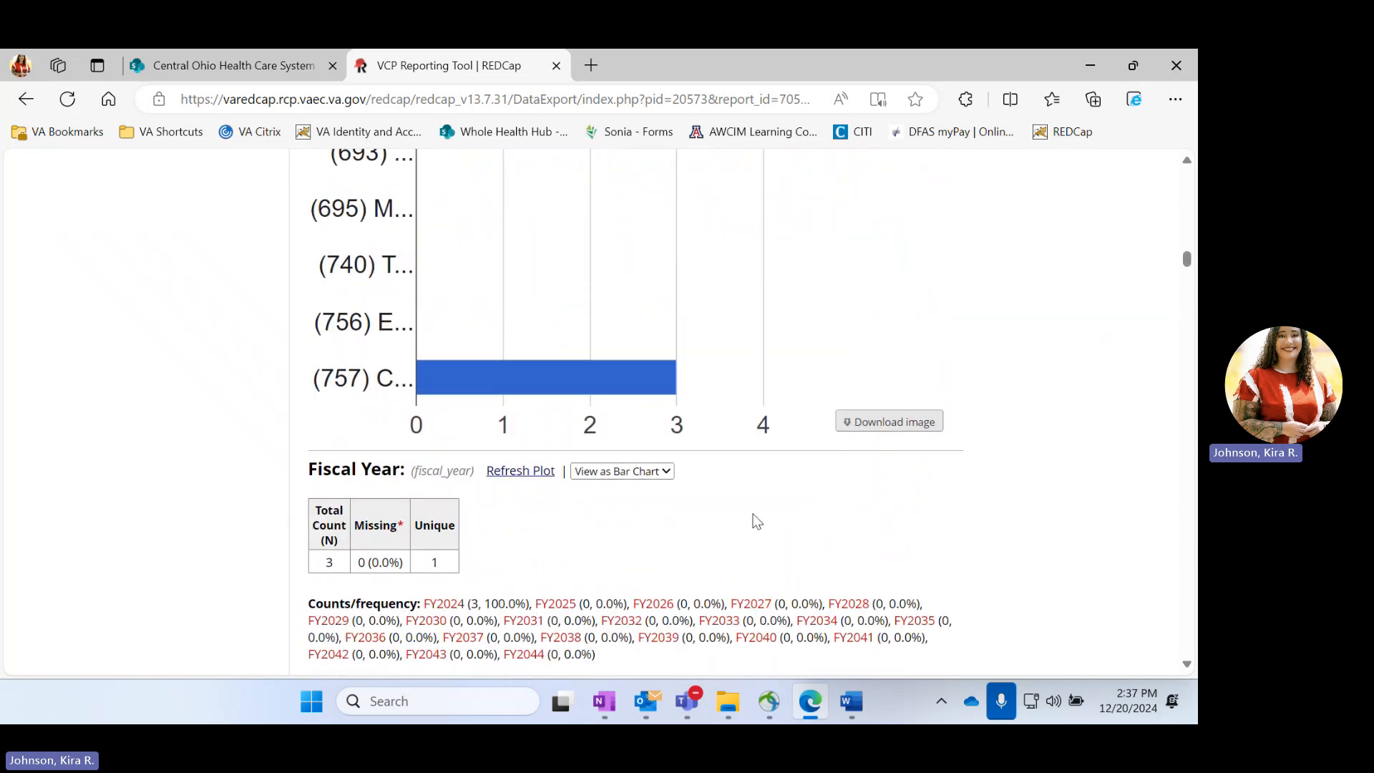
pyautogui.scroll(-8, 752, 522)
pyautogui.scroll(-5, 753, 521)
pyautogui.scroll(8, 753, 521)
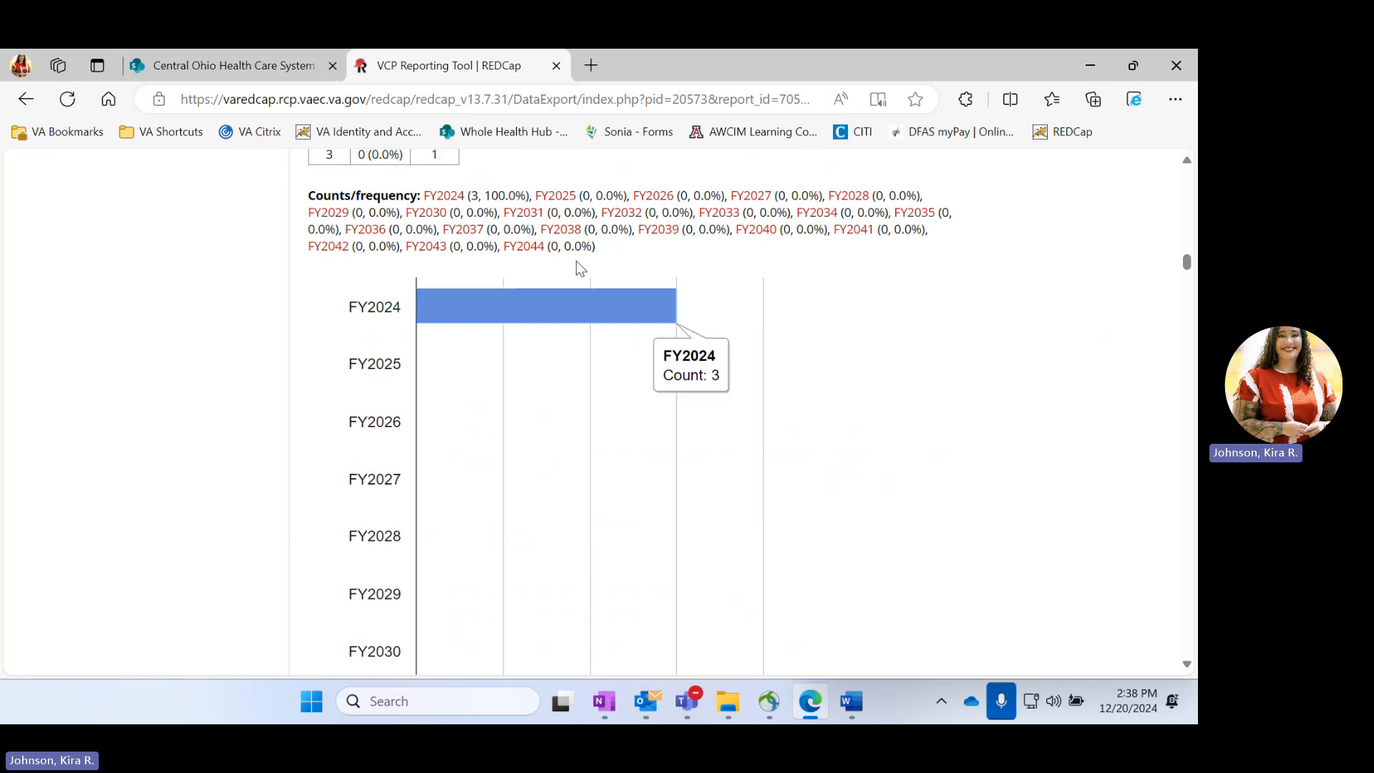
# Check the counts for quarters 3 and 4 in the Quarter bar chart
pyautogui.scroll(-20, 777, 390)
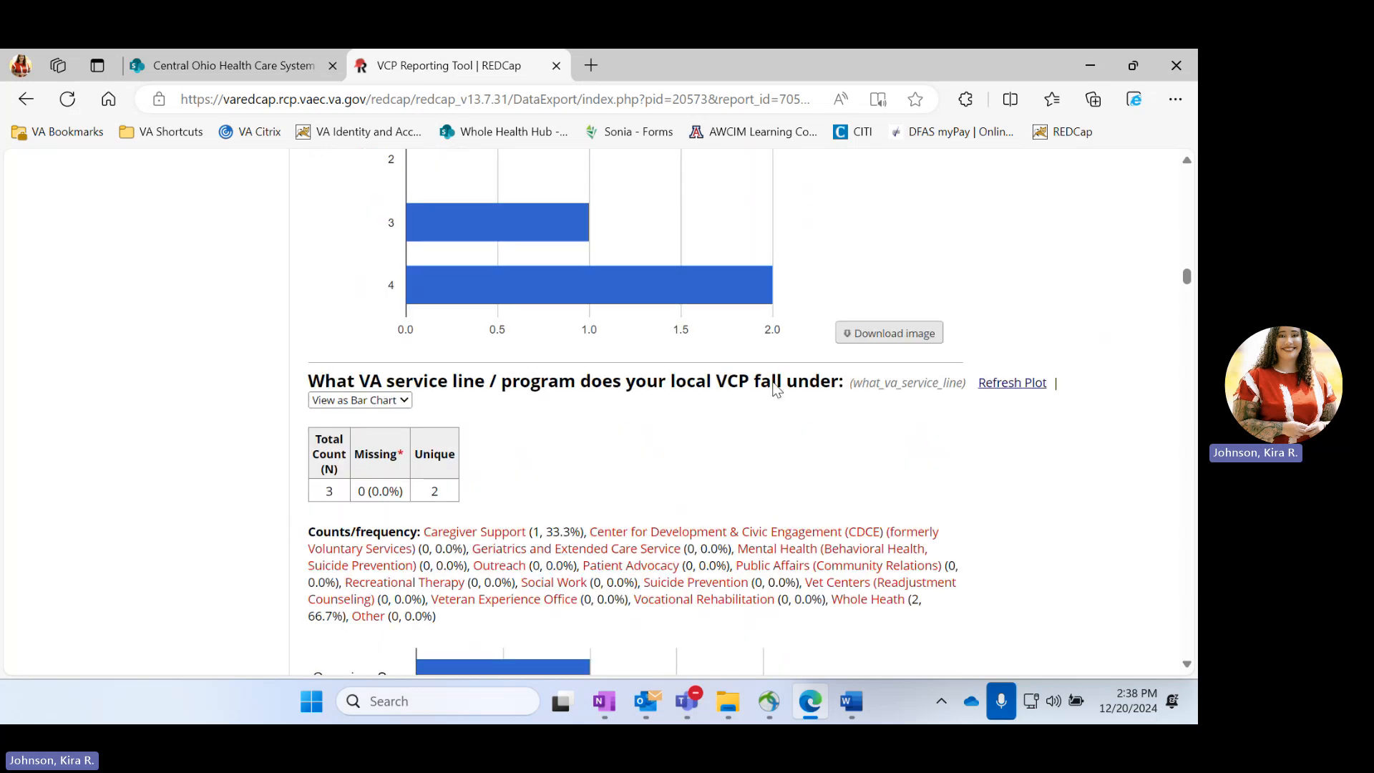
pyautogui.scroll(2, 777, 390)
pyautogui.scroll(3, 777, 389)
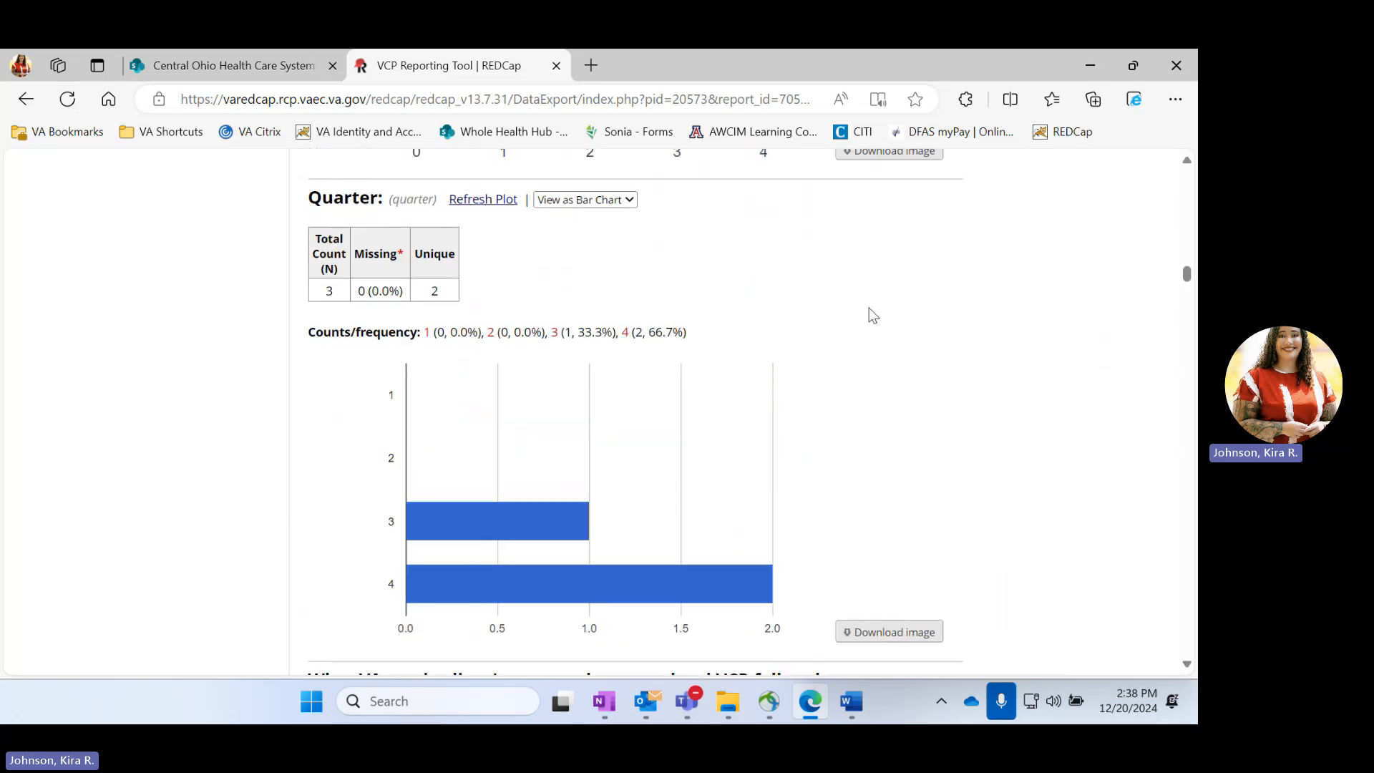
pyautogui.moveTo(523, 510)
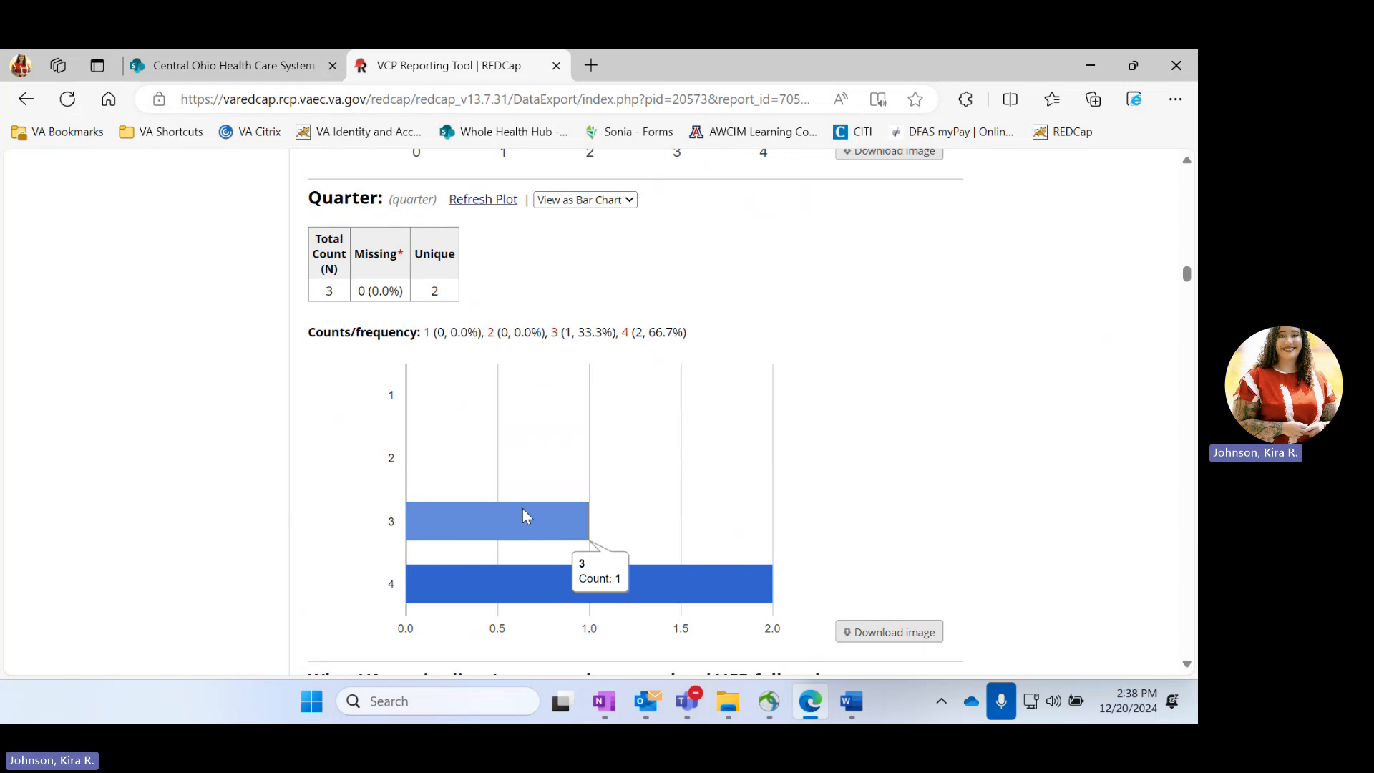
pyautogui.moveTo(666, 593)
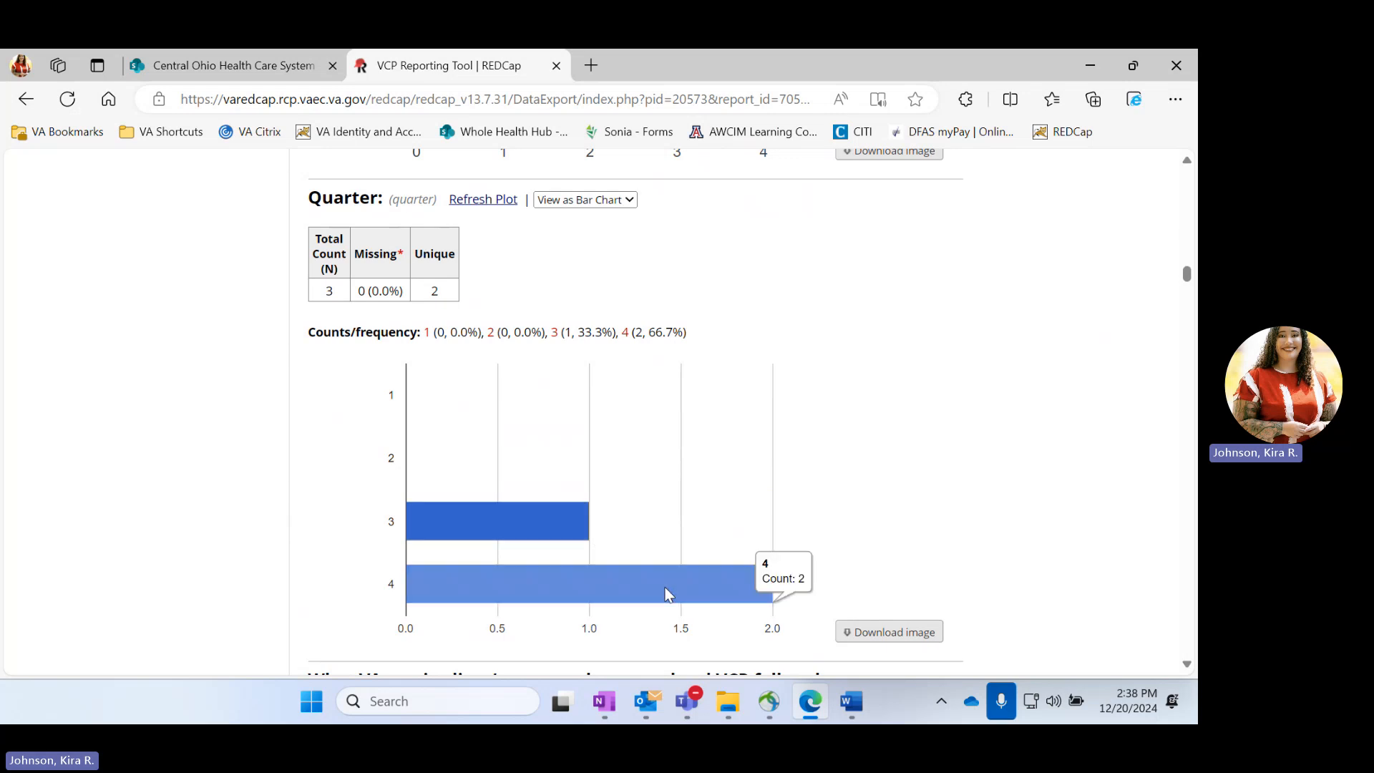
# Examine the VA service line plot, including the Caregiver Support count, and skim the co-chair statistics below it
pyautogui.scroll(-10, 668, 594)
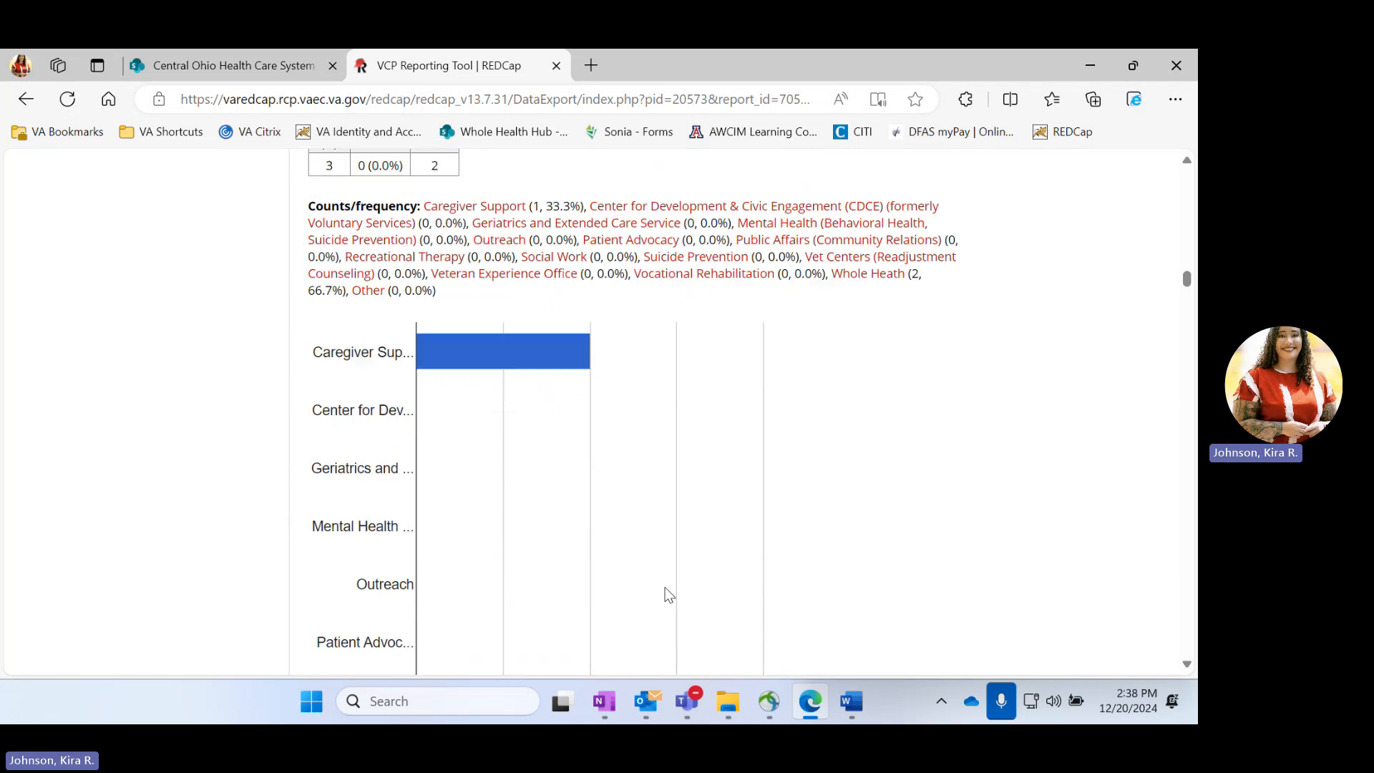
pyautogui.moveTo(490, 352)
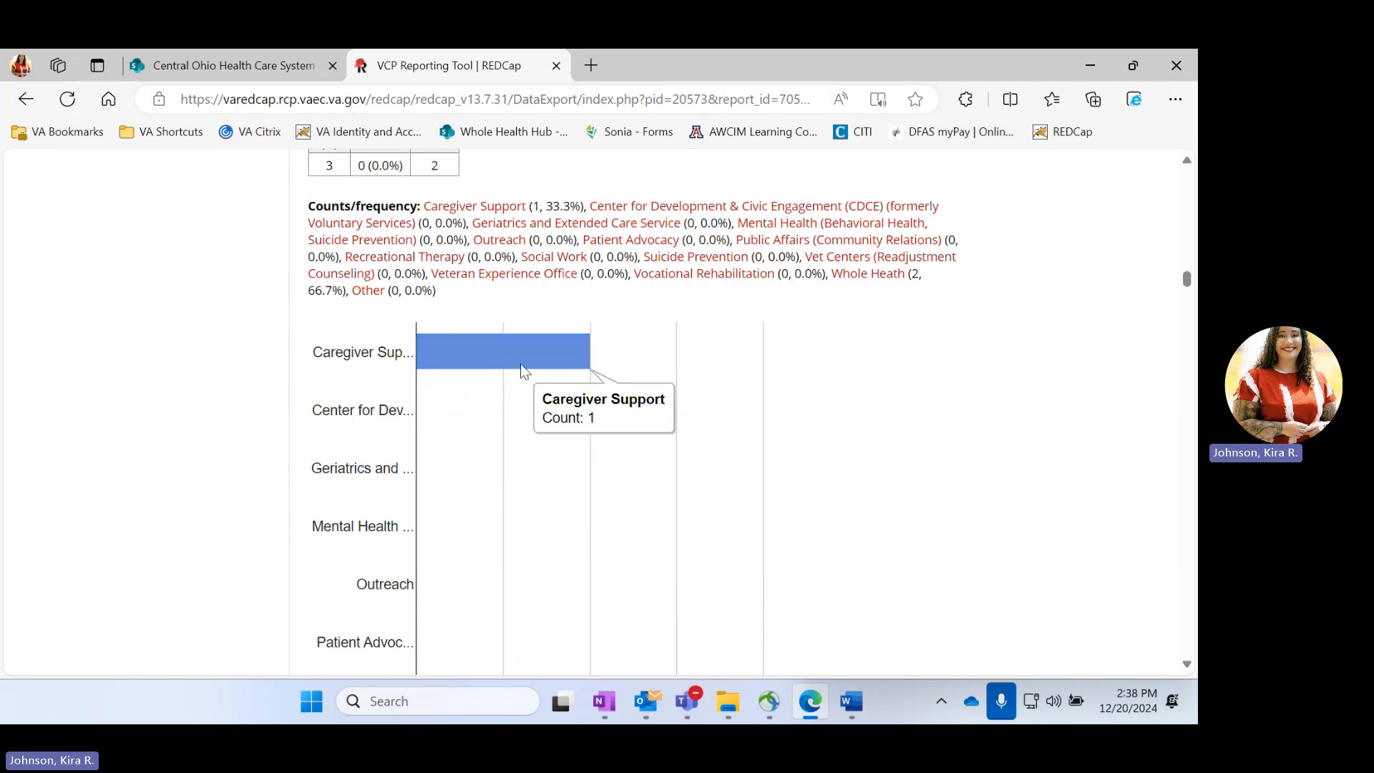
pyautogui.scroll(-3, 581, 362)
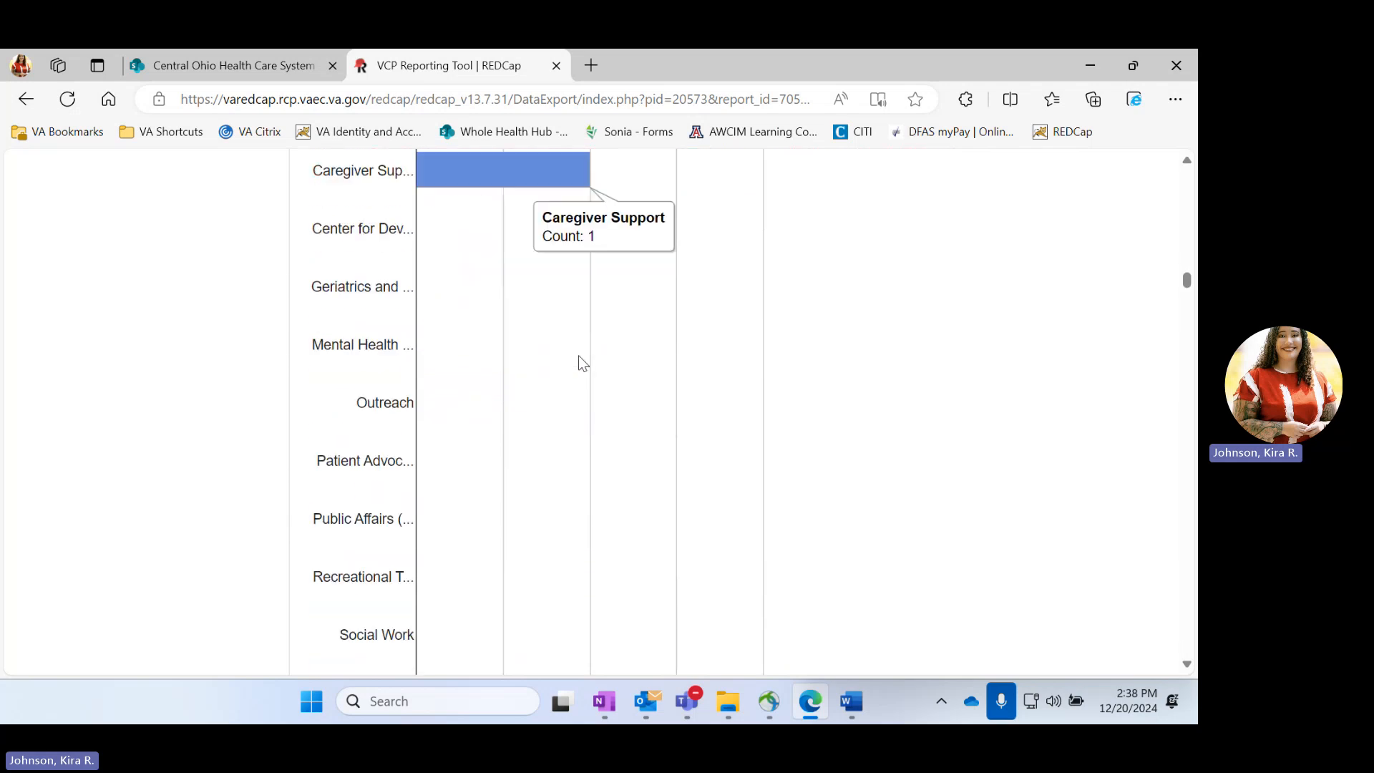
pyautogui.scroll(7, 579, 355)
pyautogui.scroll(-20, 579, 355)
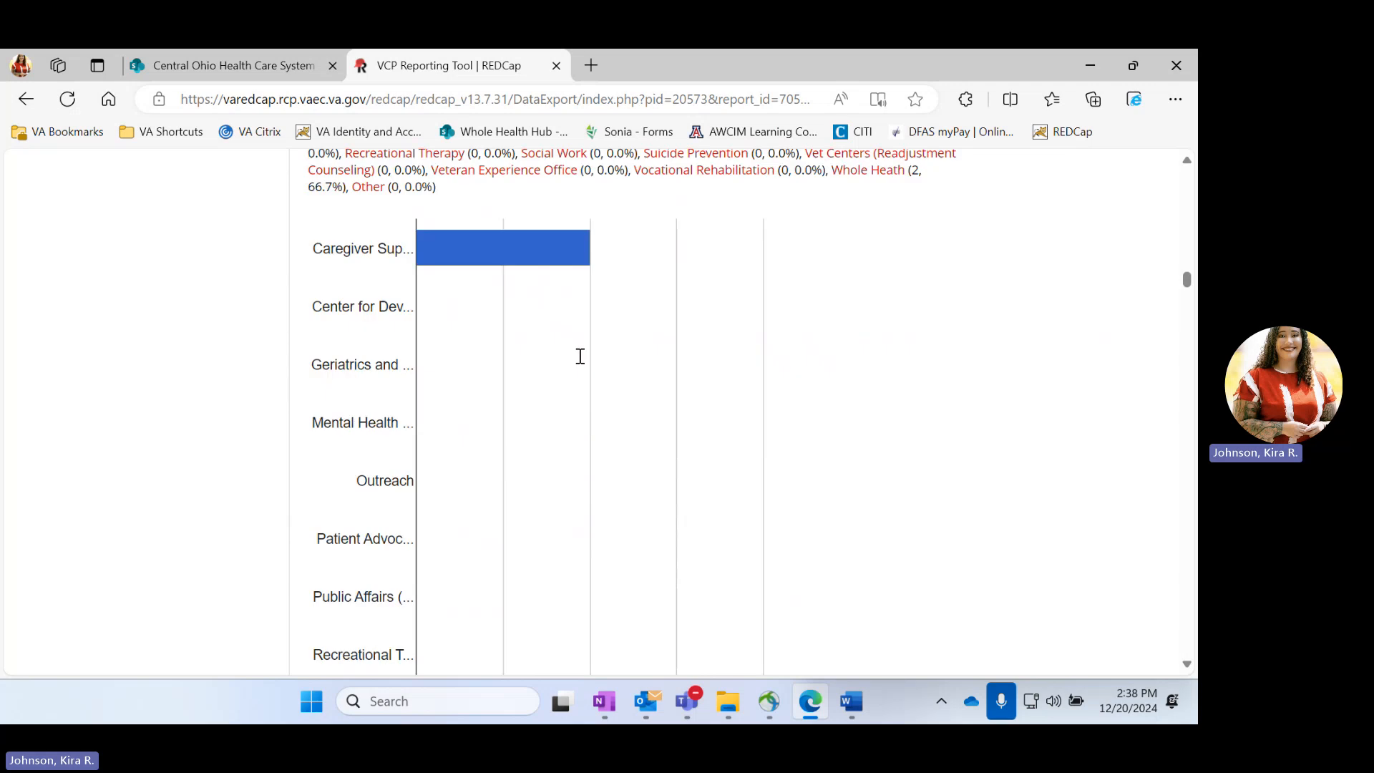
pyautogui.scroll(-20, 578, 355)
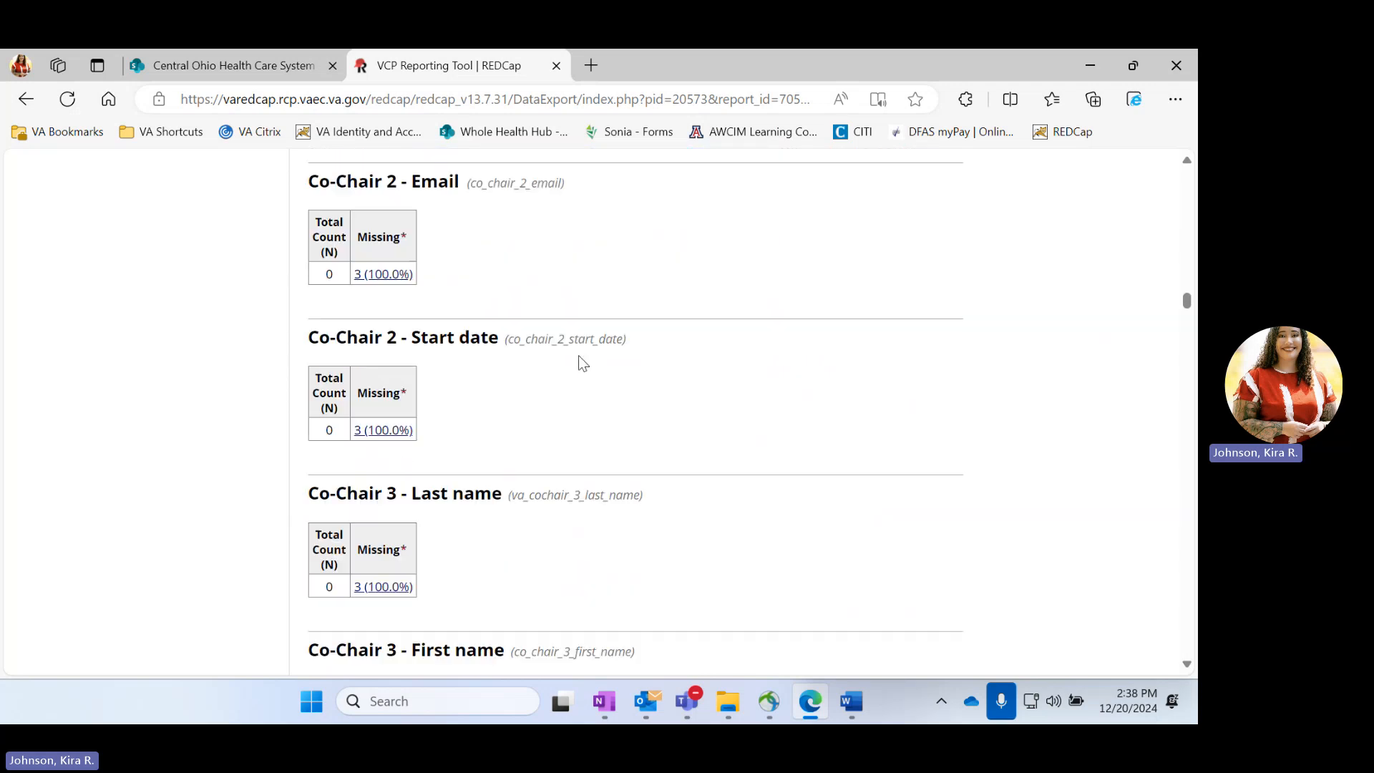
pyautogui.scroll(-3, 578, 355)
pyautogui.scroll(15, 578, 355)
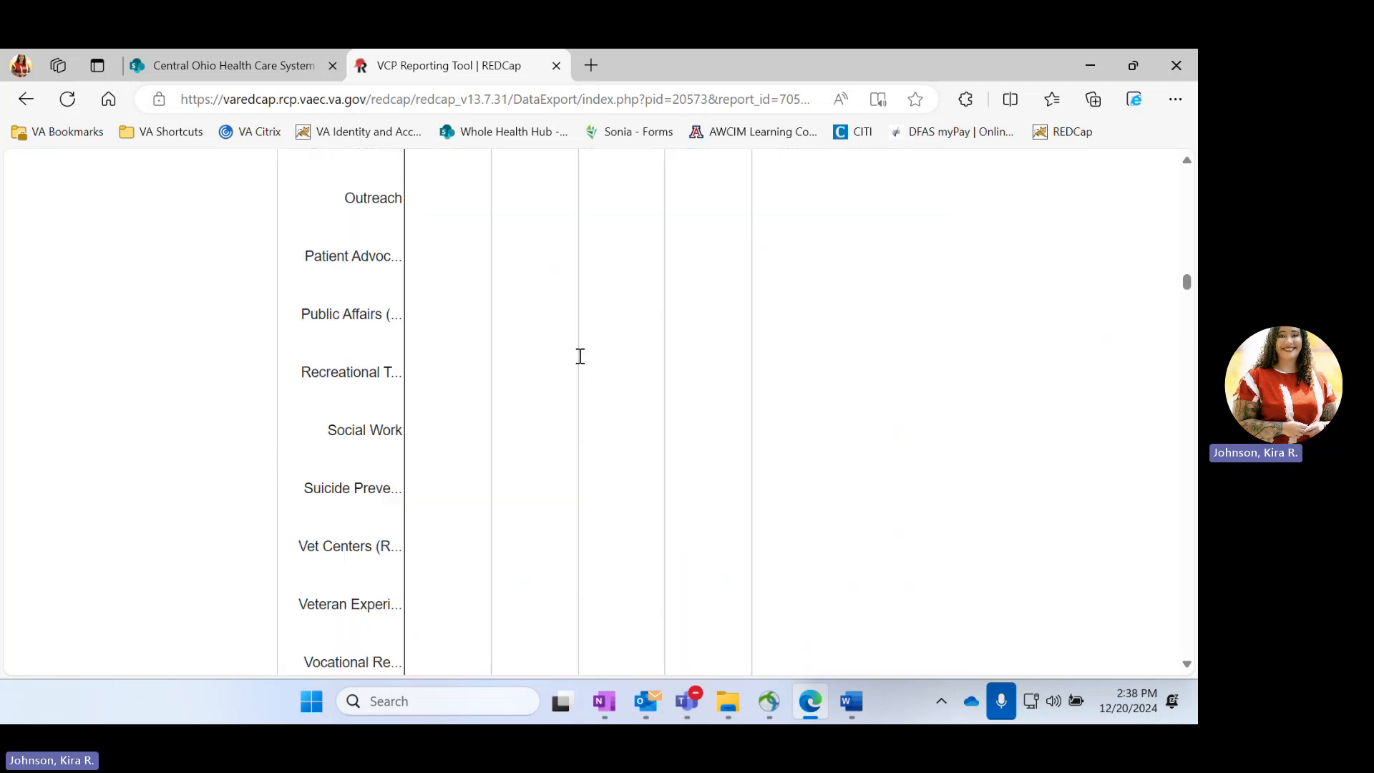
# Export the VISN 10 report data in CSV / Microsoft Excel (labels) format and open the downloaded file in Excel
pyautogui.scroll(10, 578, 355)
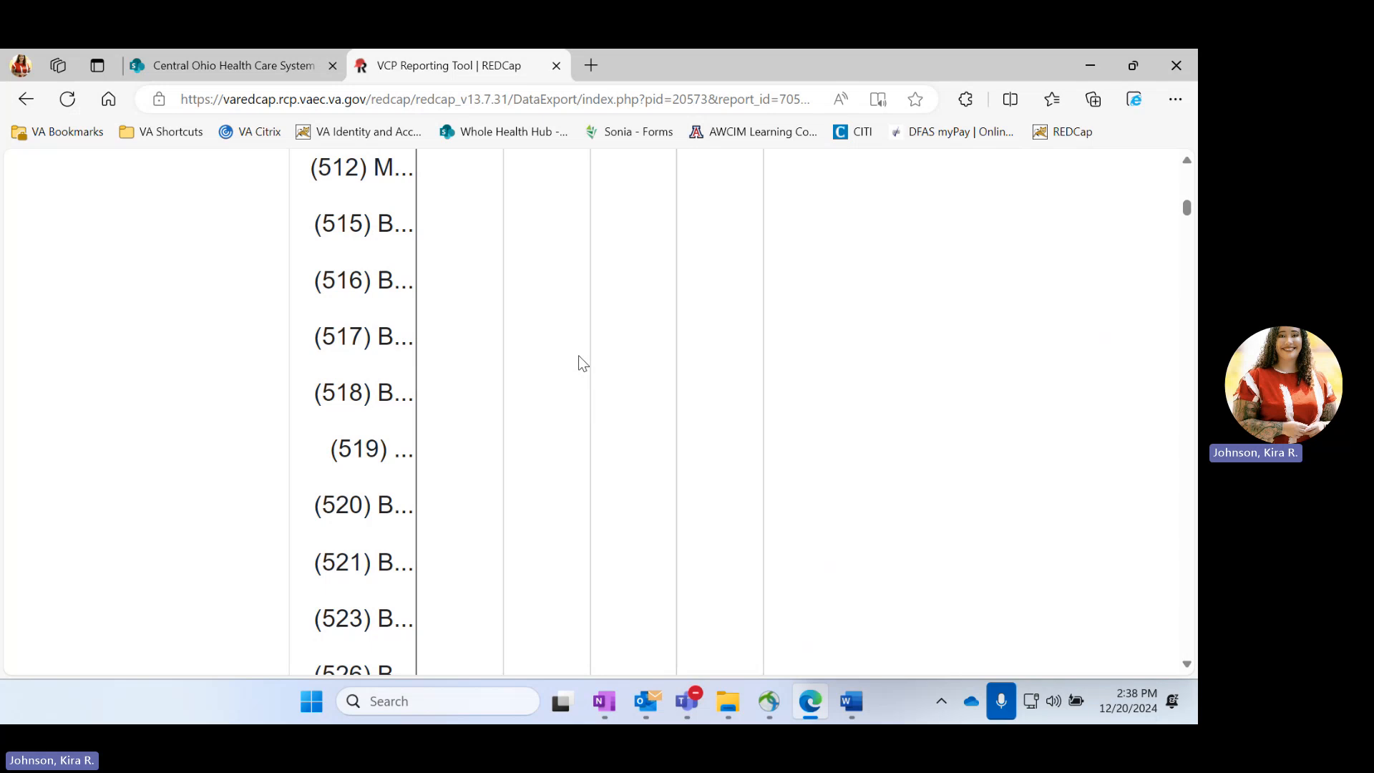
pyautogui.scroll(10, 578, 355)
pyautogui.scroll(-1, 578, 355)
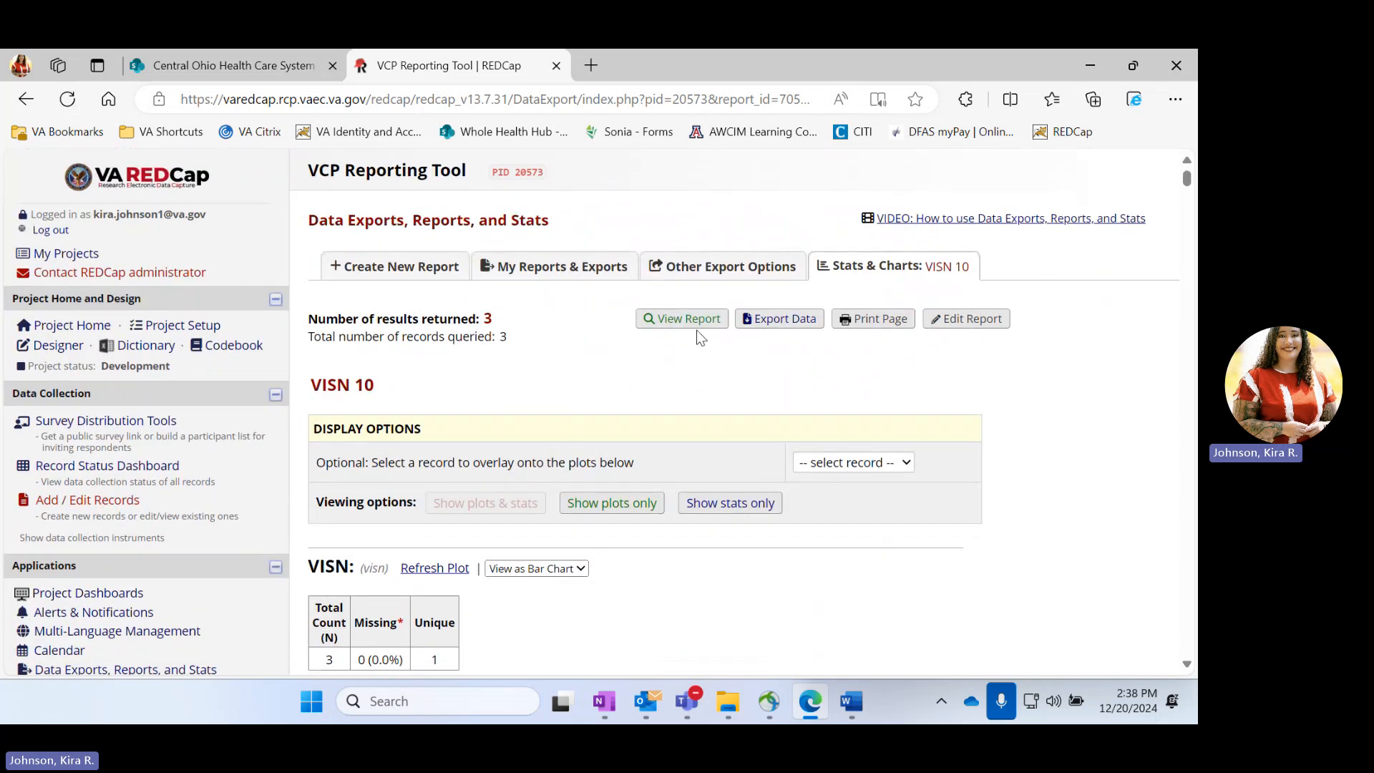
pyautogui.click(770, 323)
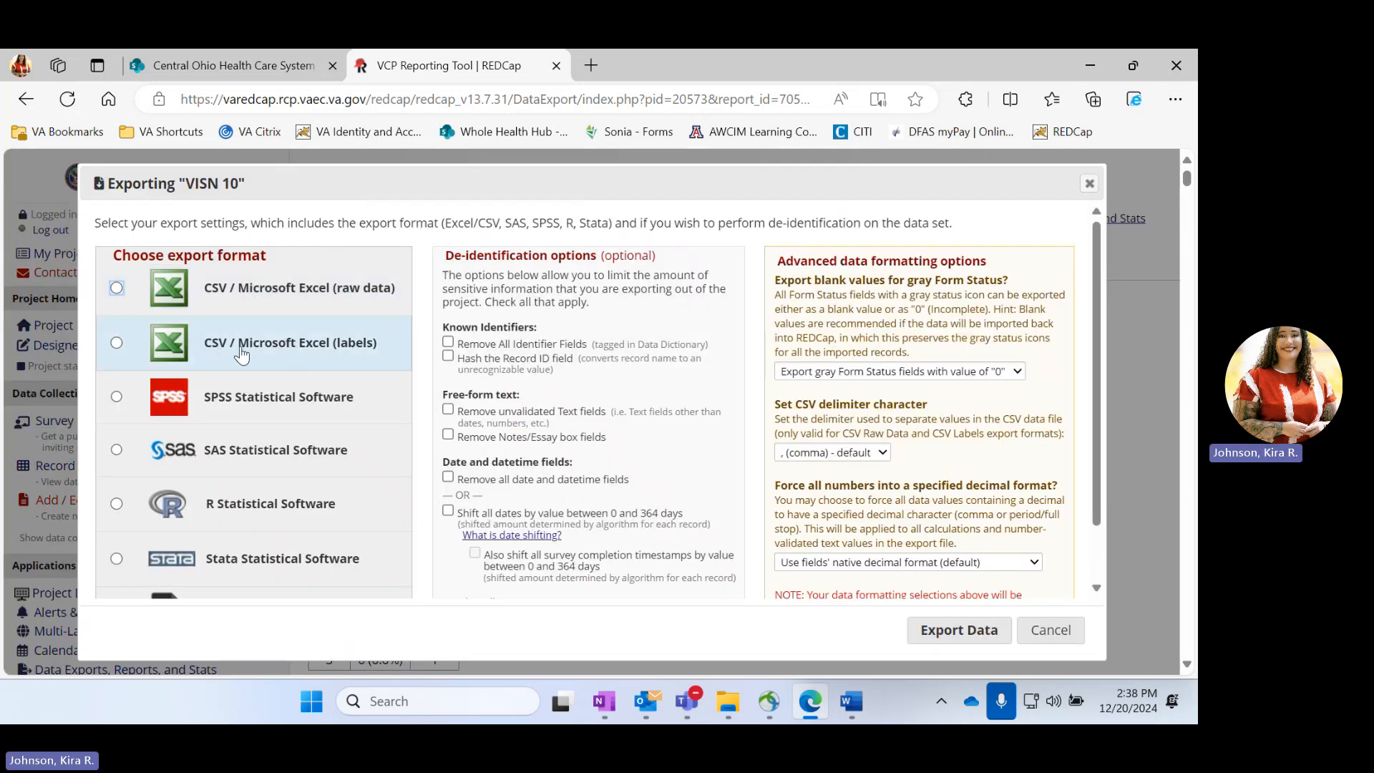
pyautogui.click(338, 362)
pyautogui.click(934, 631)
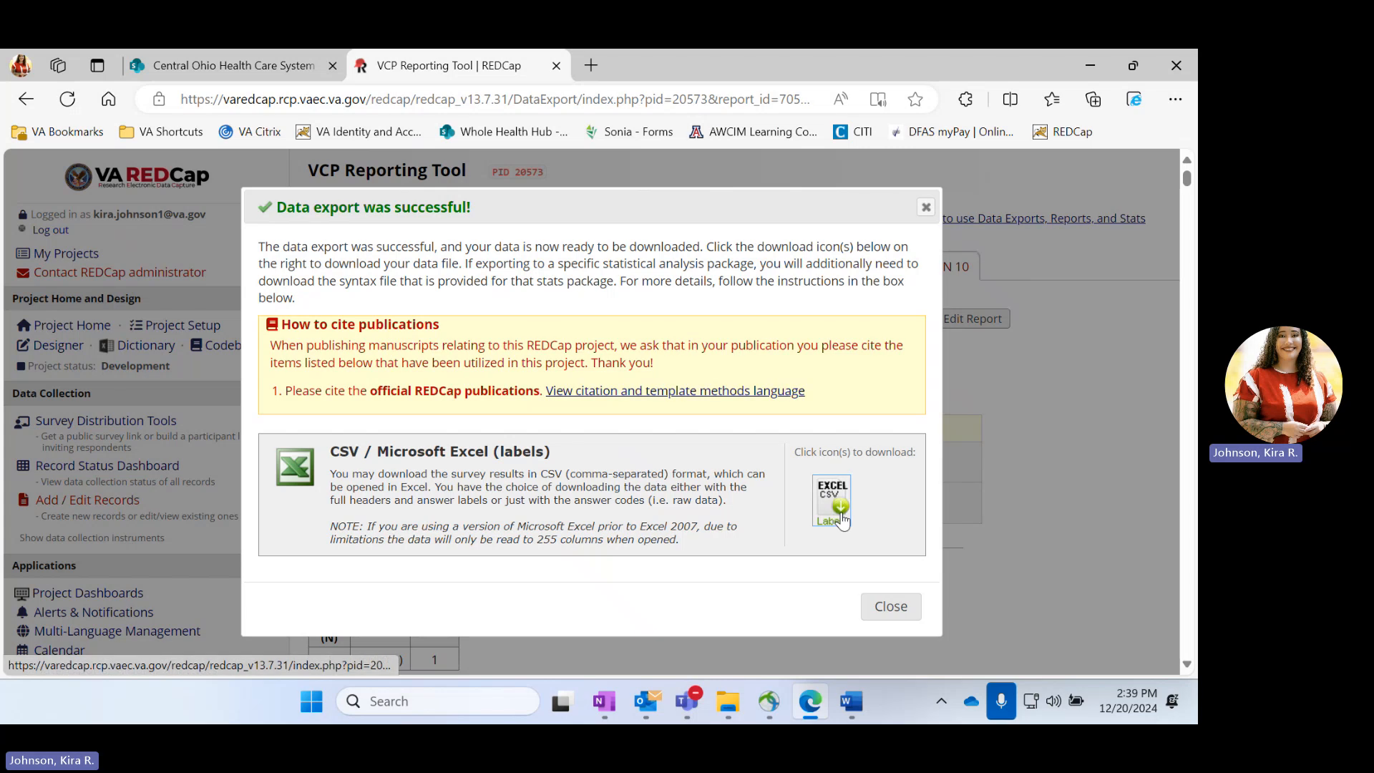
pyautogui.click(831, 494)
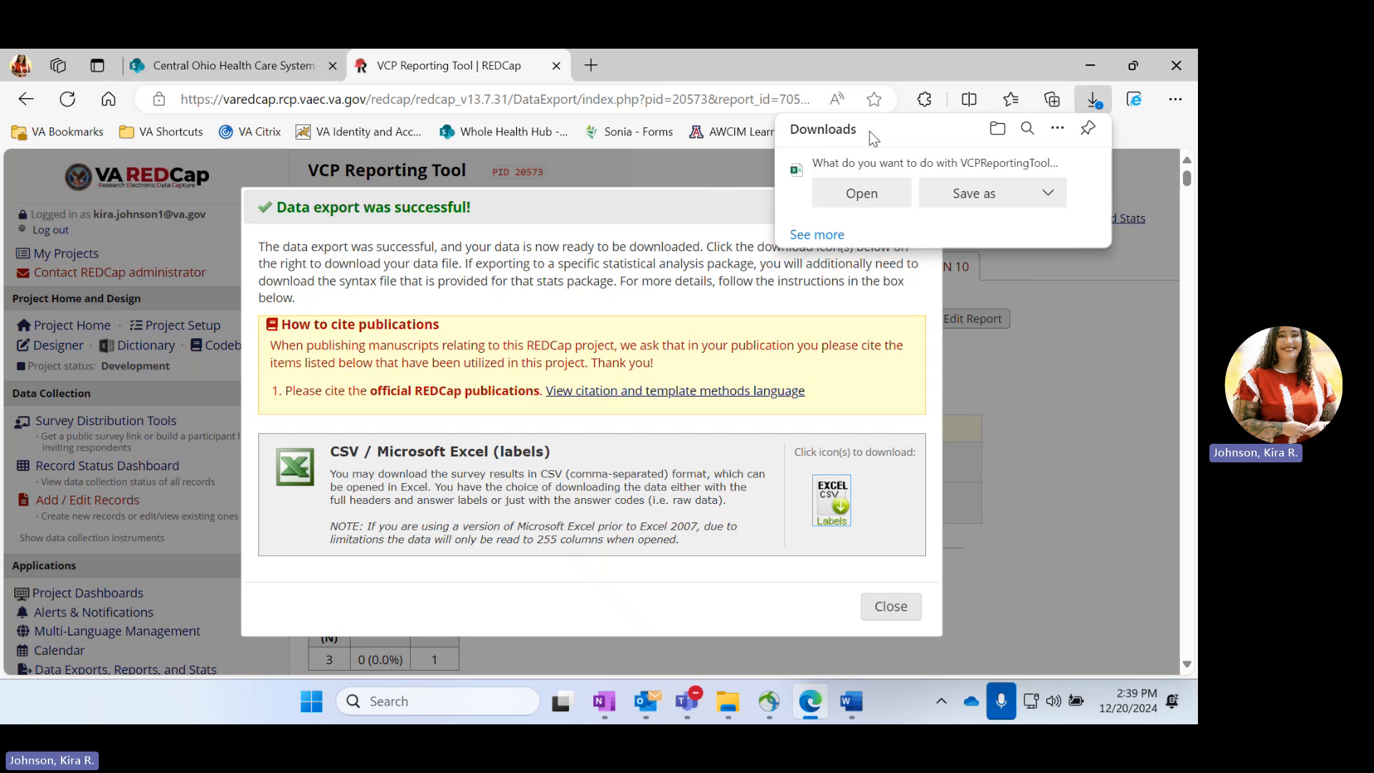
pyautogui.click(880, 194)
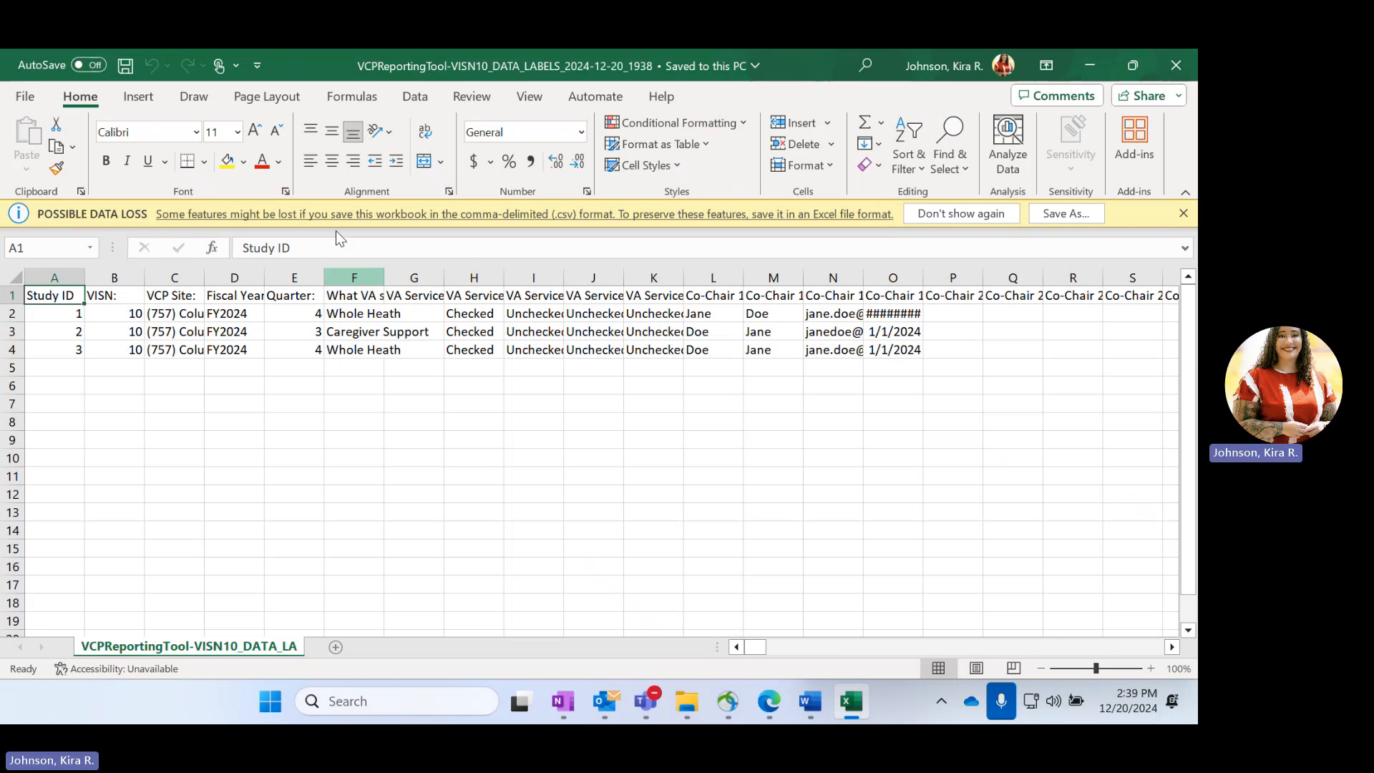
# Look through the exported worksheet's columns from the service line through the co-chairs, and inspect the three records' VA service values in column J
pyautogui.click(351, 295)
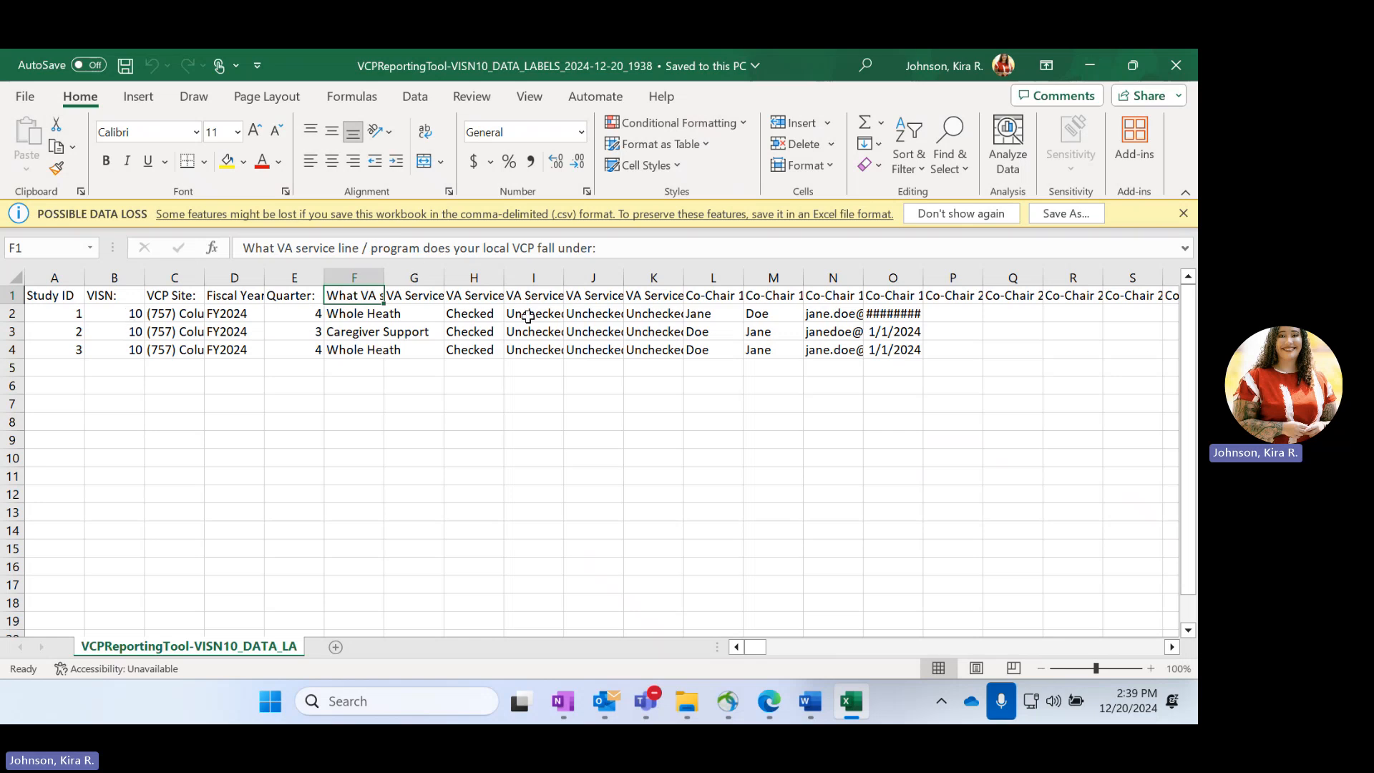
pyautogui.hscroll(10, 538, 315)
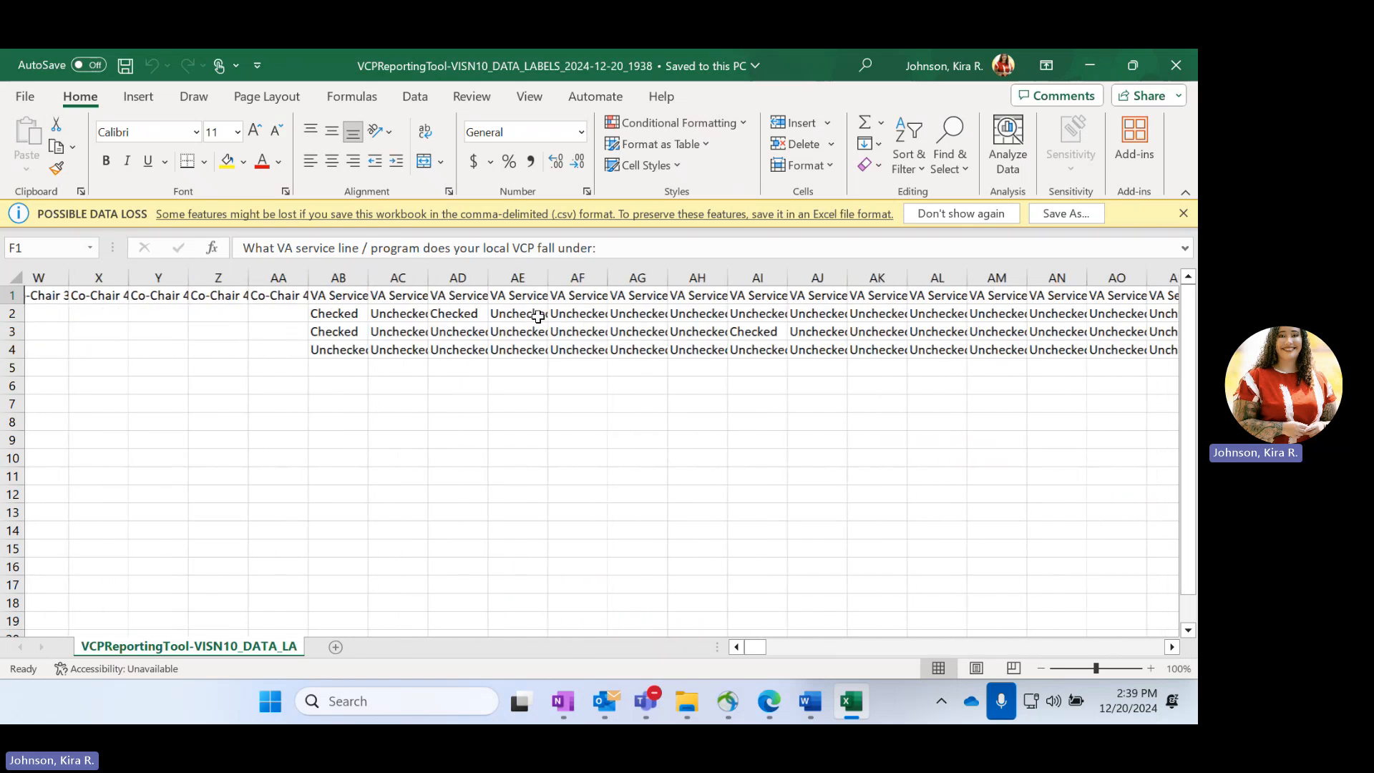
pyautogui.hscroll(15, 702, 318)
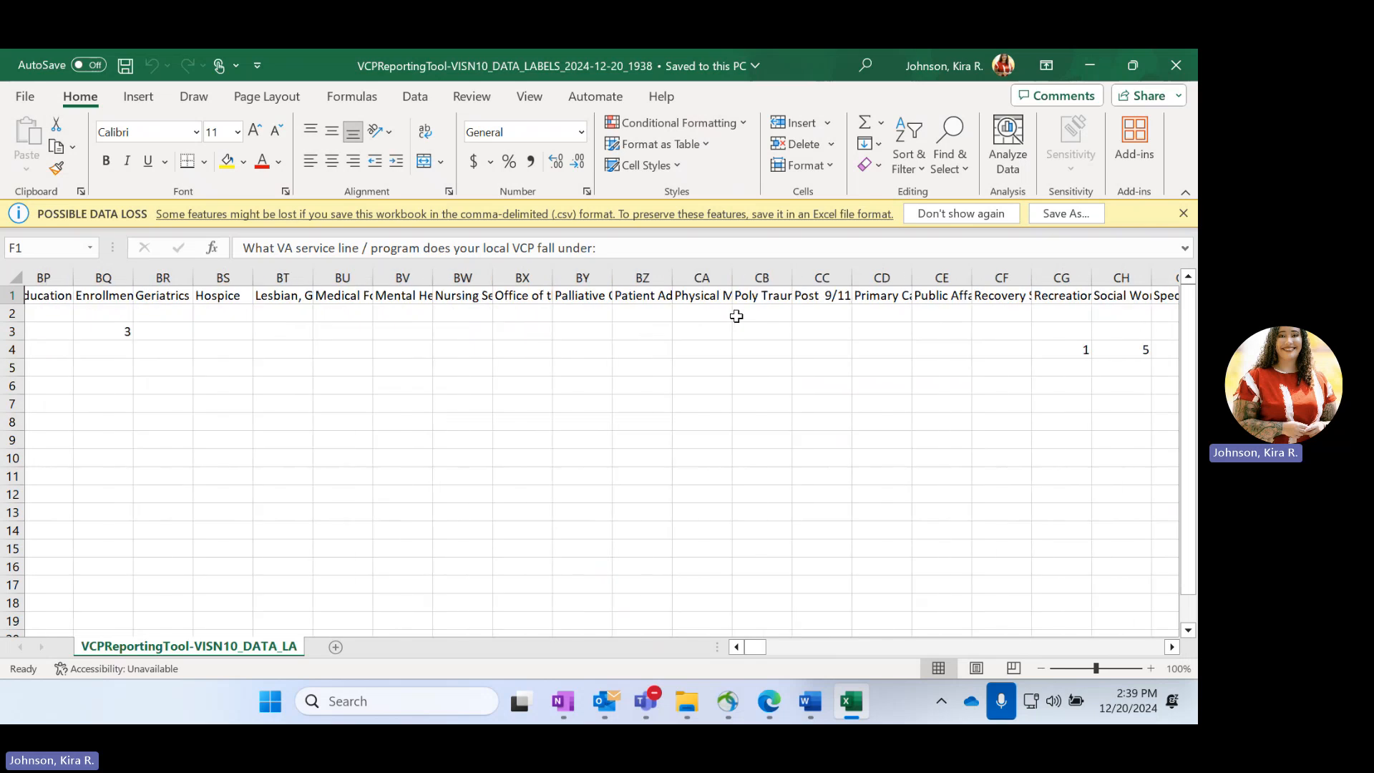
pyautogui.hscroll(15, 737, 316)
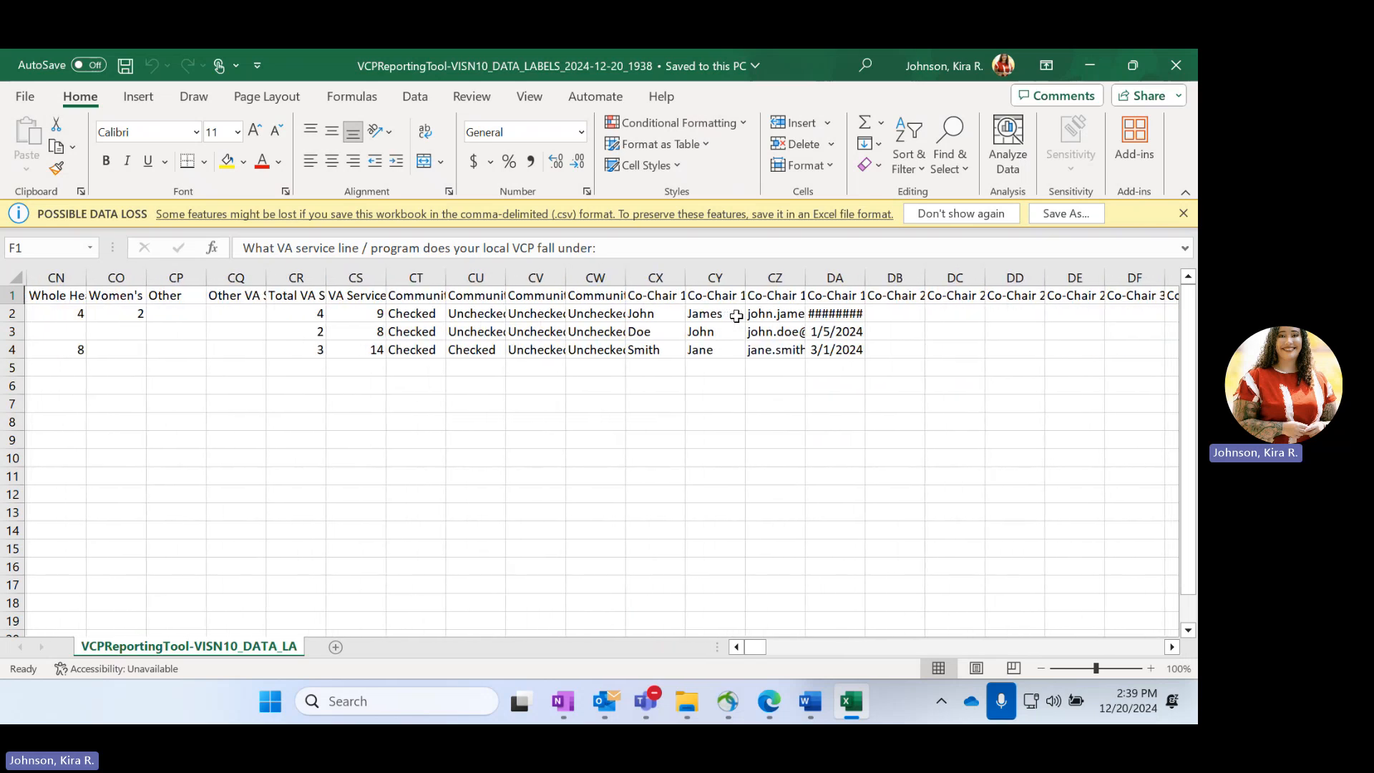
pyautogui.hscroll(15, 736, 316)
pyautogui.hscroll(-20, 736, 315)
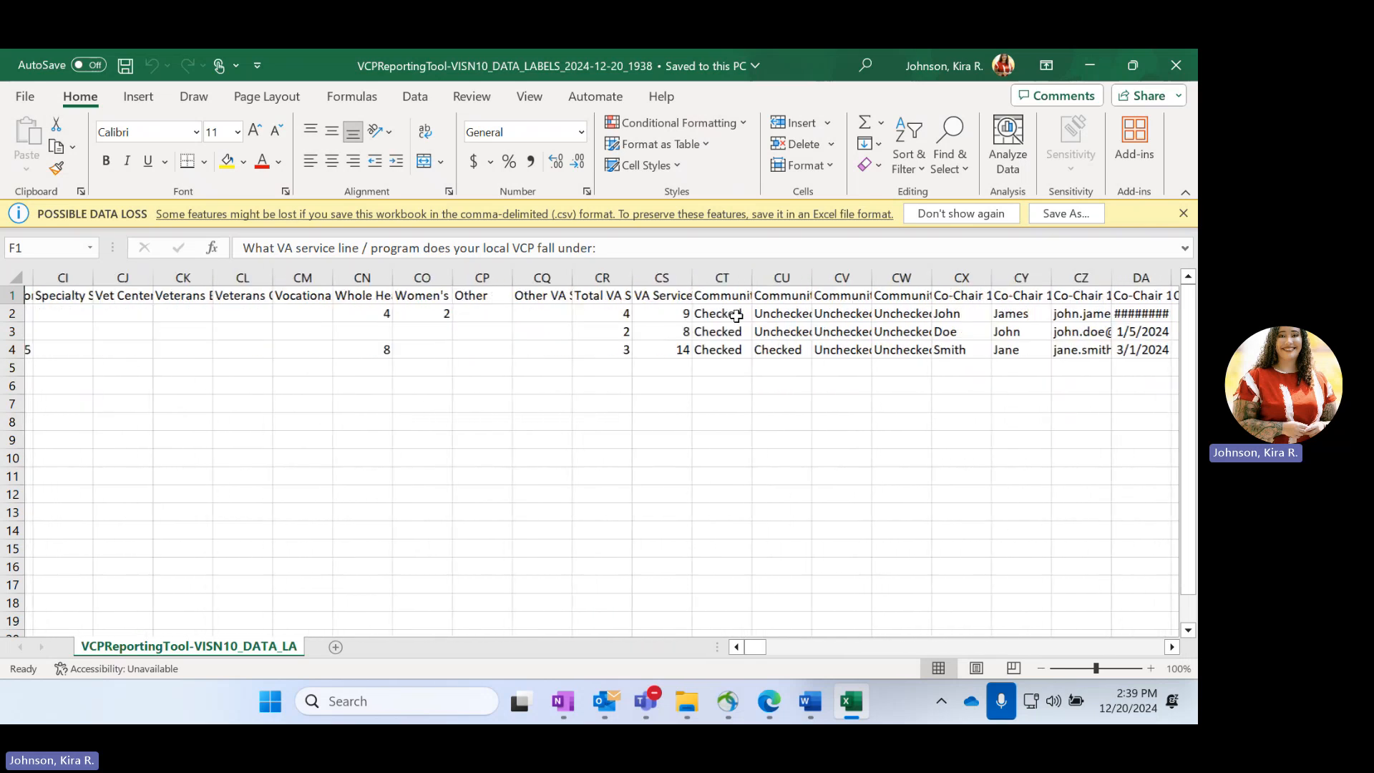
pyautogui.hscroll(-20, 736, 315)
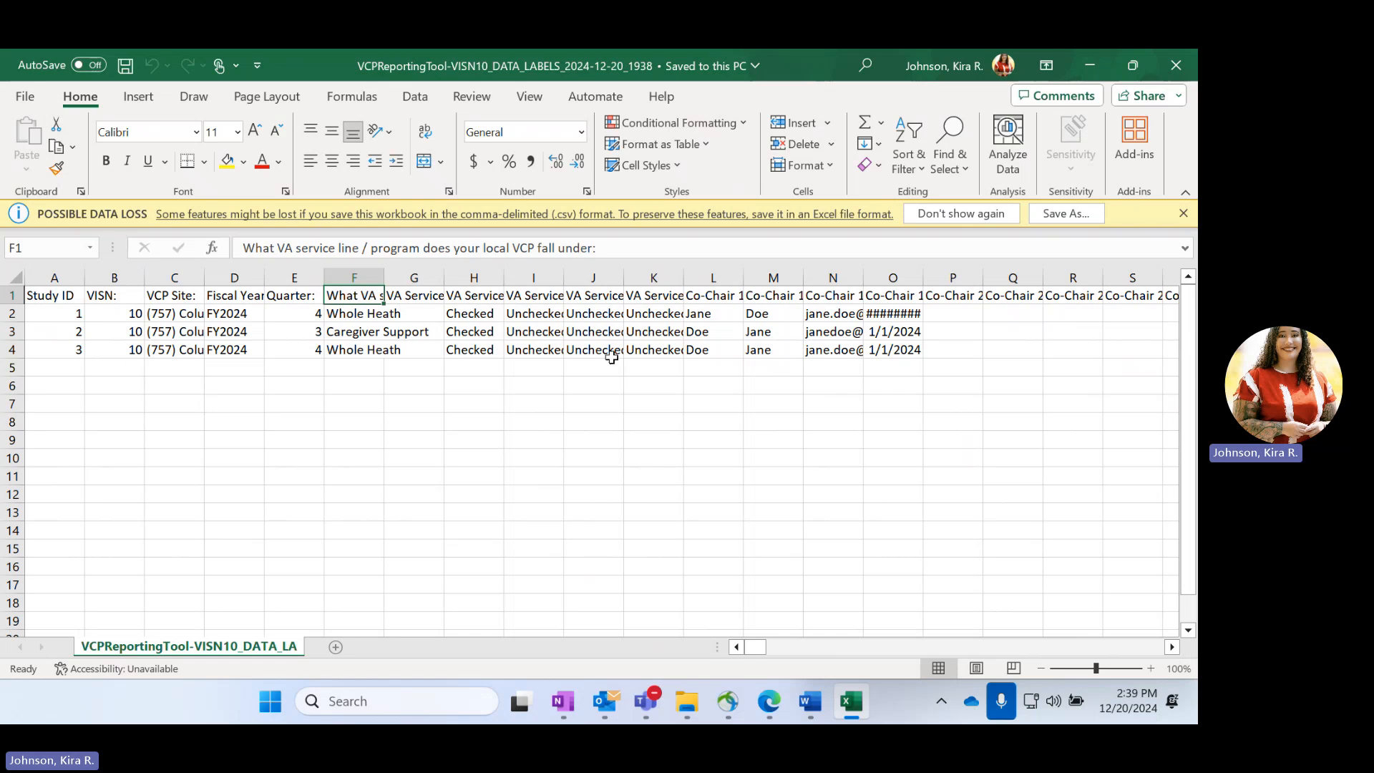
pyautogui.click(583, 318)
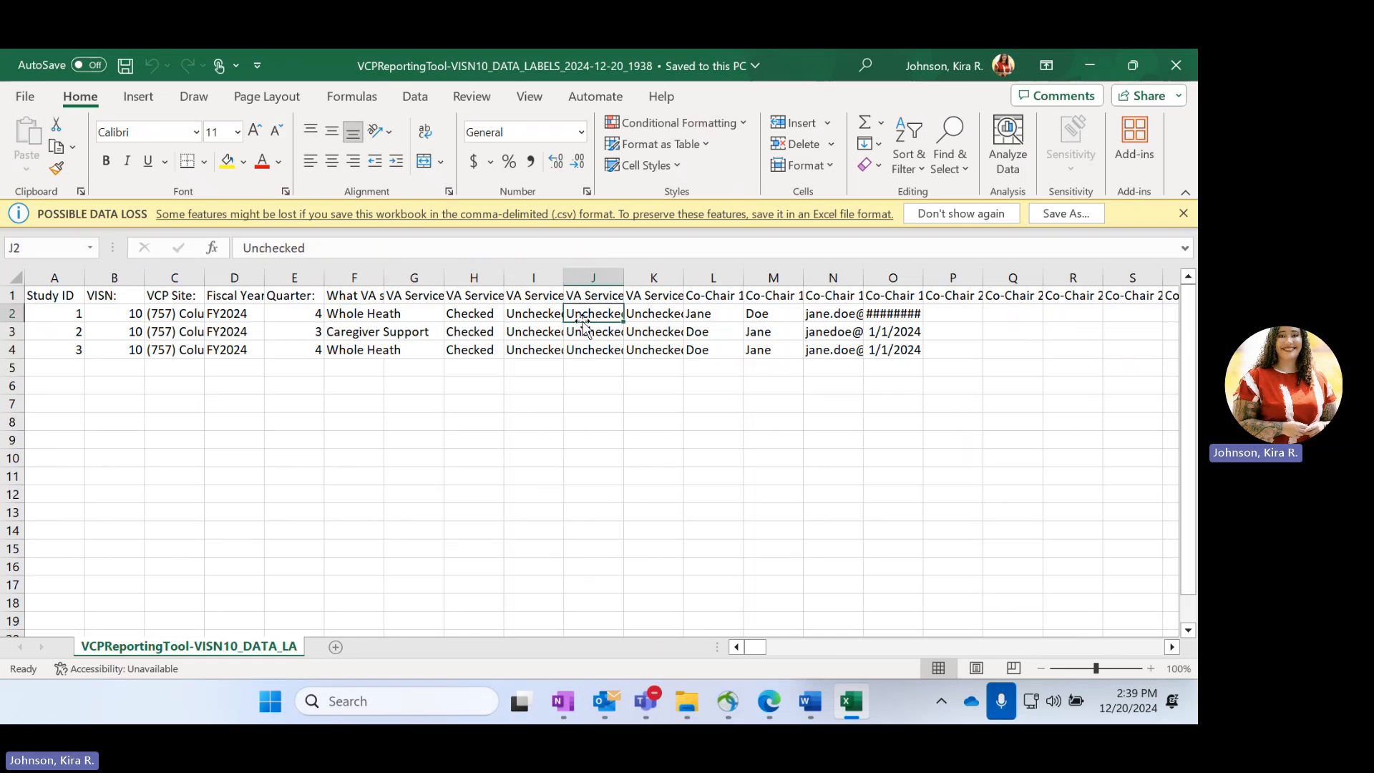
pyautogui.click(584, 328)
pyautogui.click(587, 353)
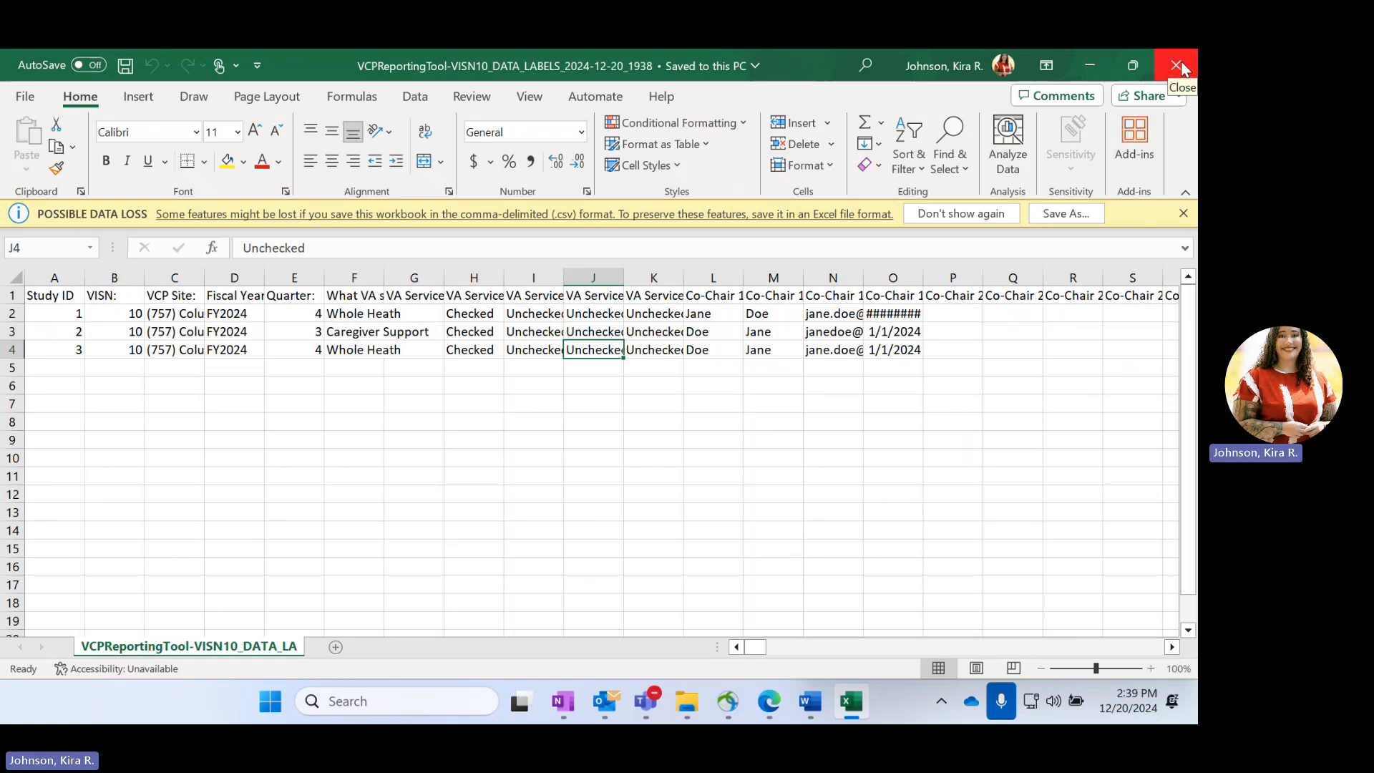
# Close the exported workbook and dismiss the data export confirmation in REDCap
pyautogui.click(1159, 57)
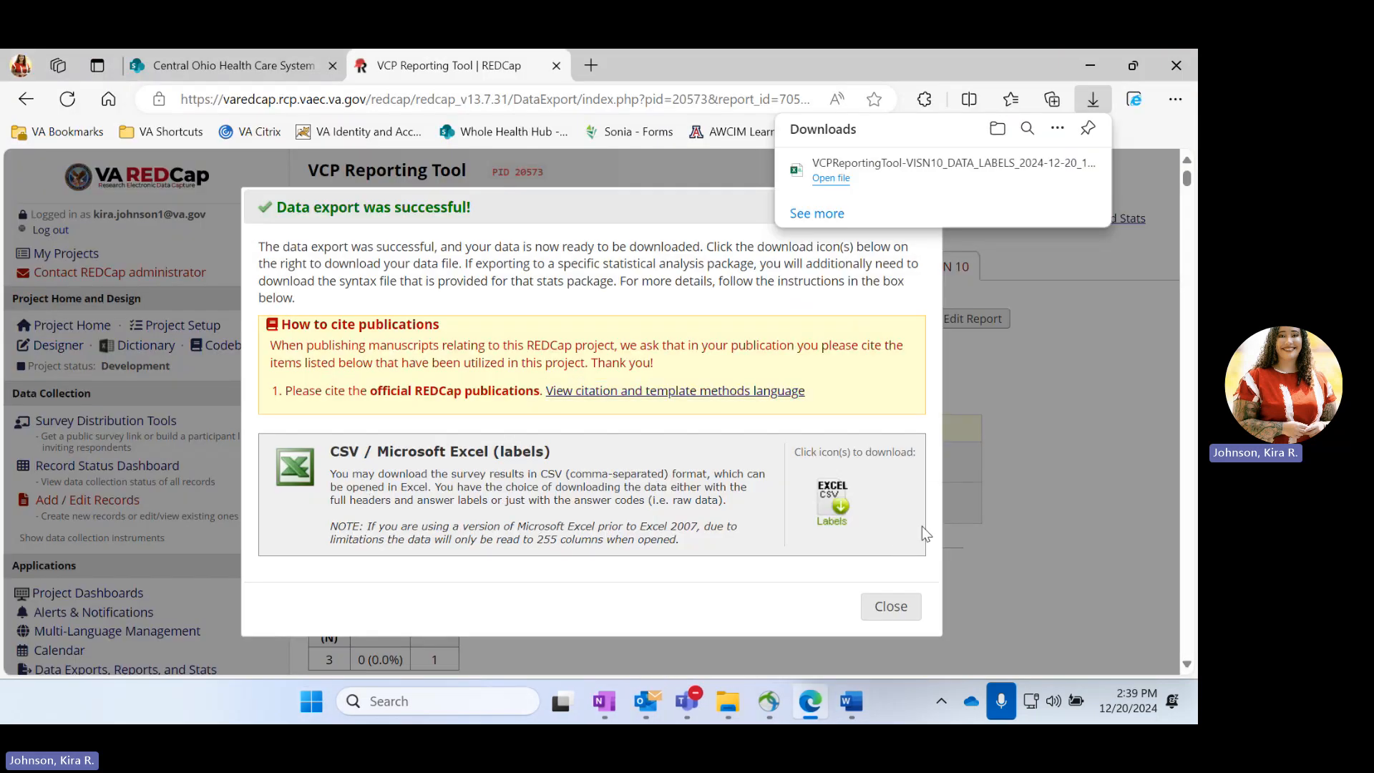
pyautogui.click(894, 608)
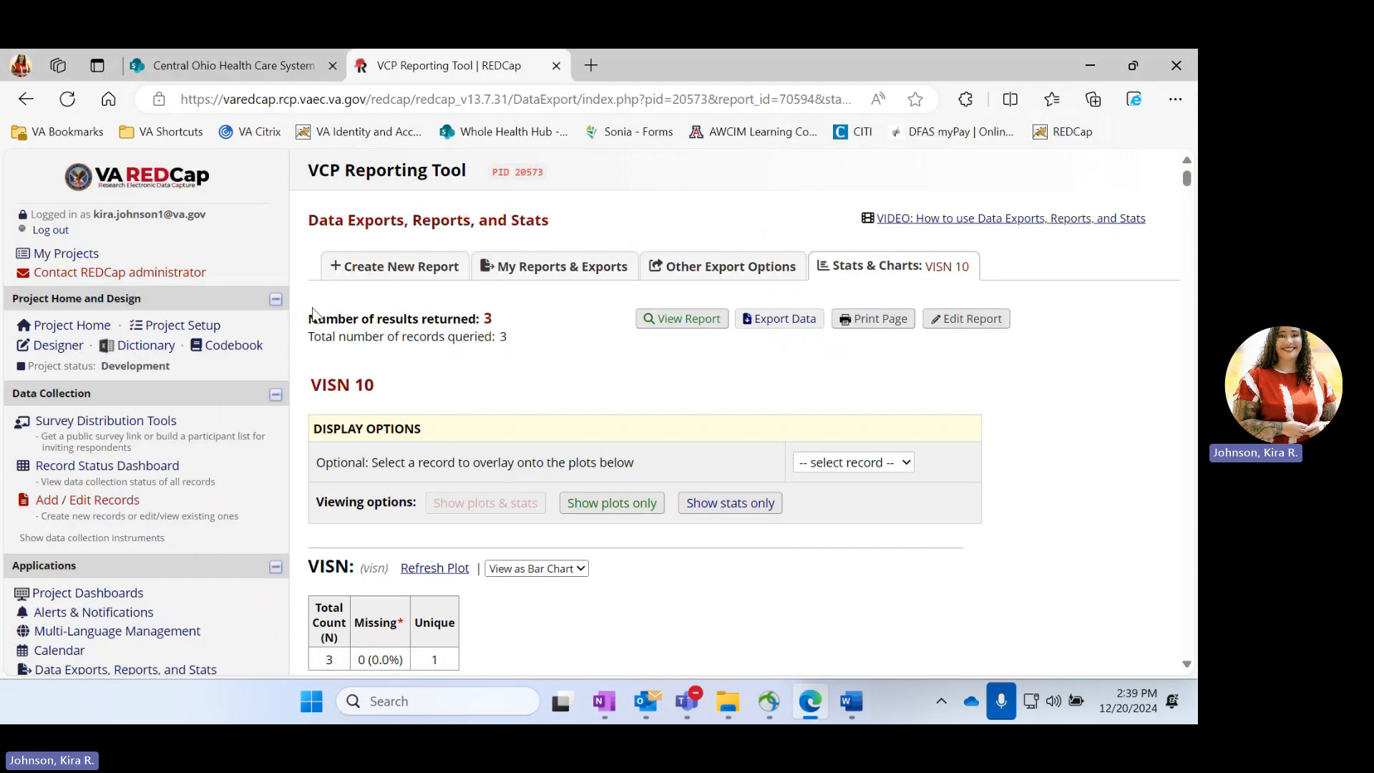
# Start a new report in the VCP Reporting Tool project and name it Columbus
pyautogui.click(395, 271)
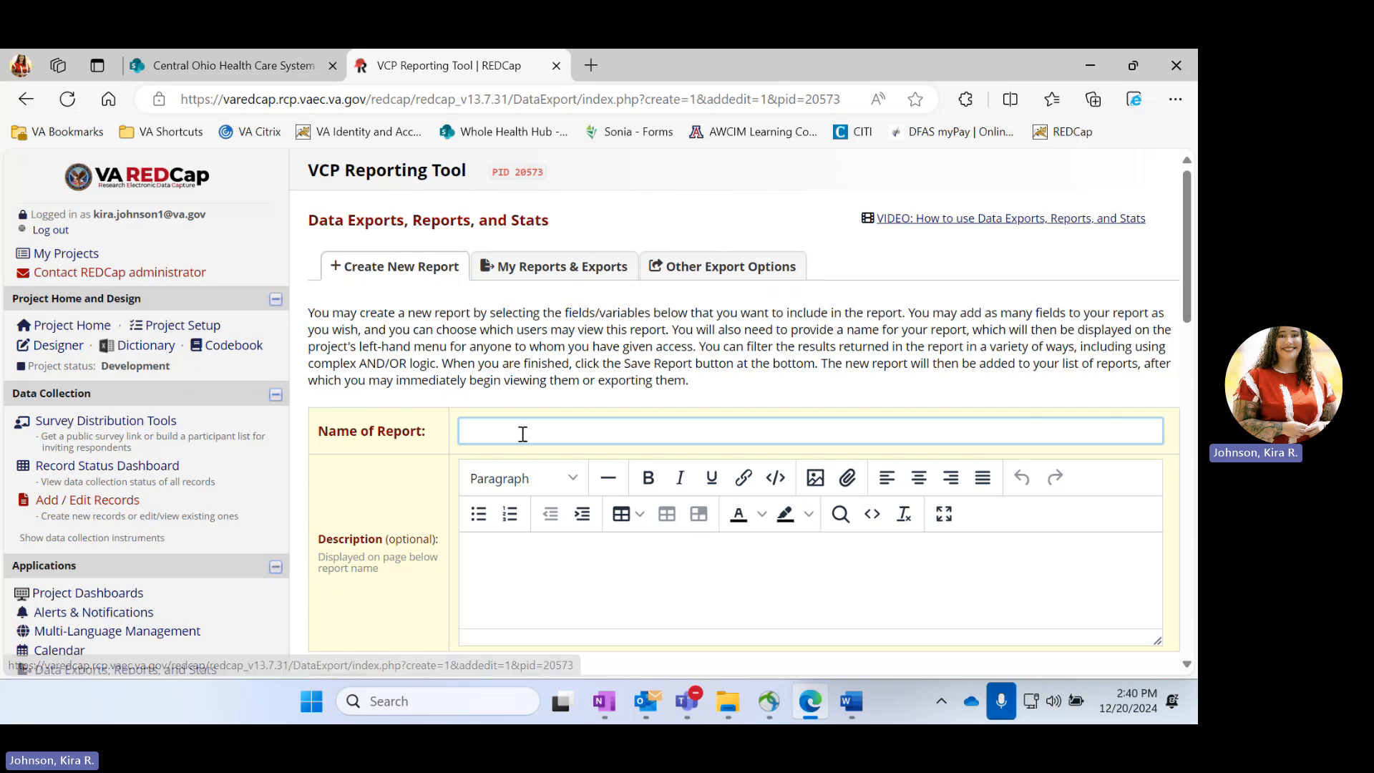
pyautogui.write('umbus')
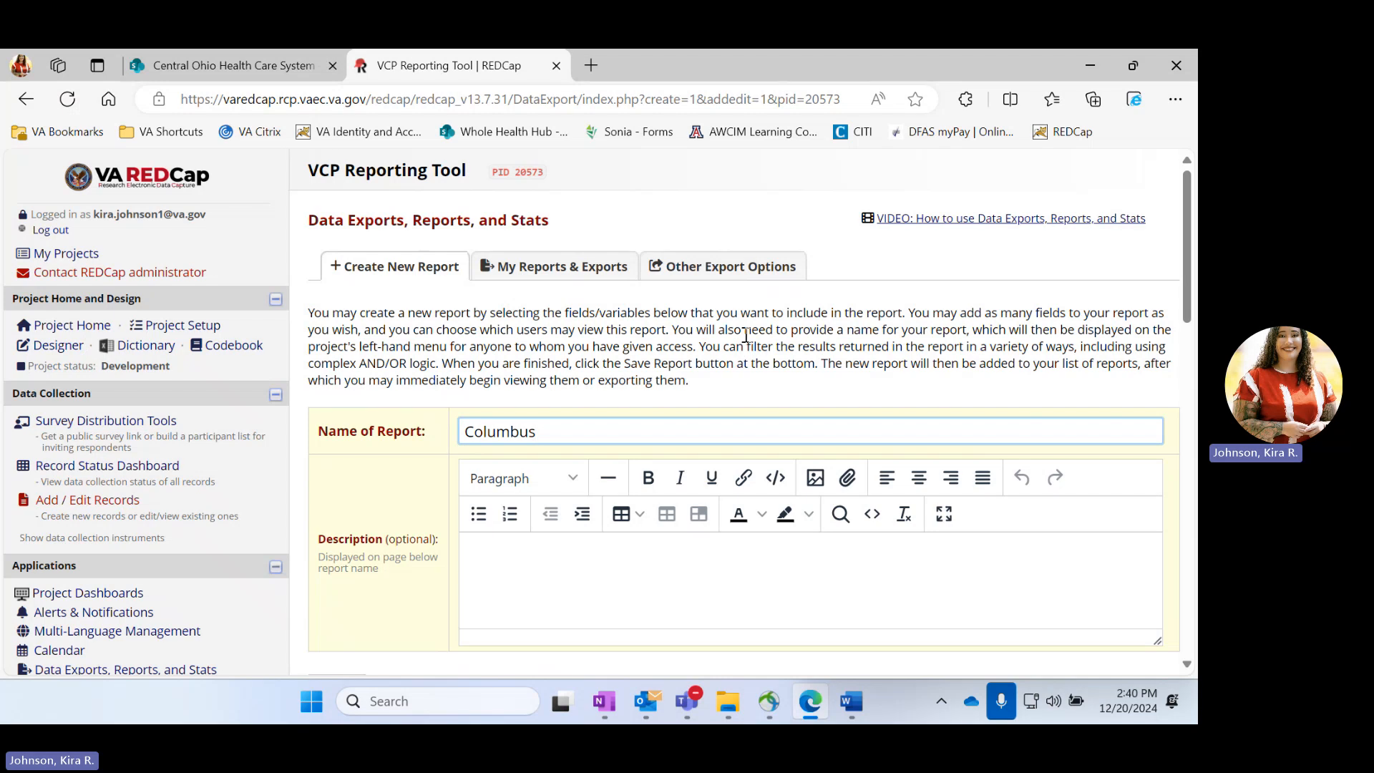
pyautogui.scroll(-5, 745, 333)
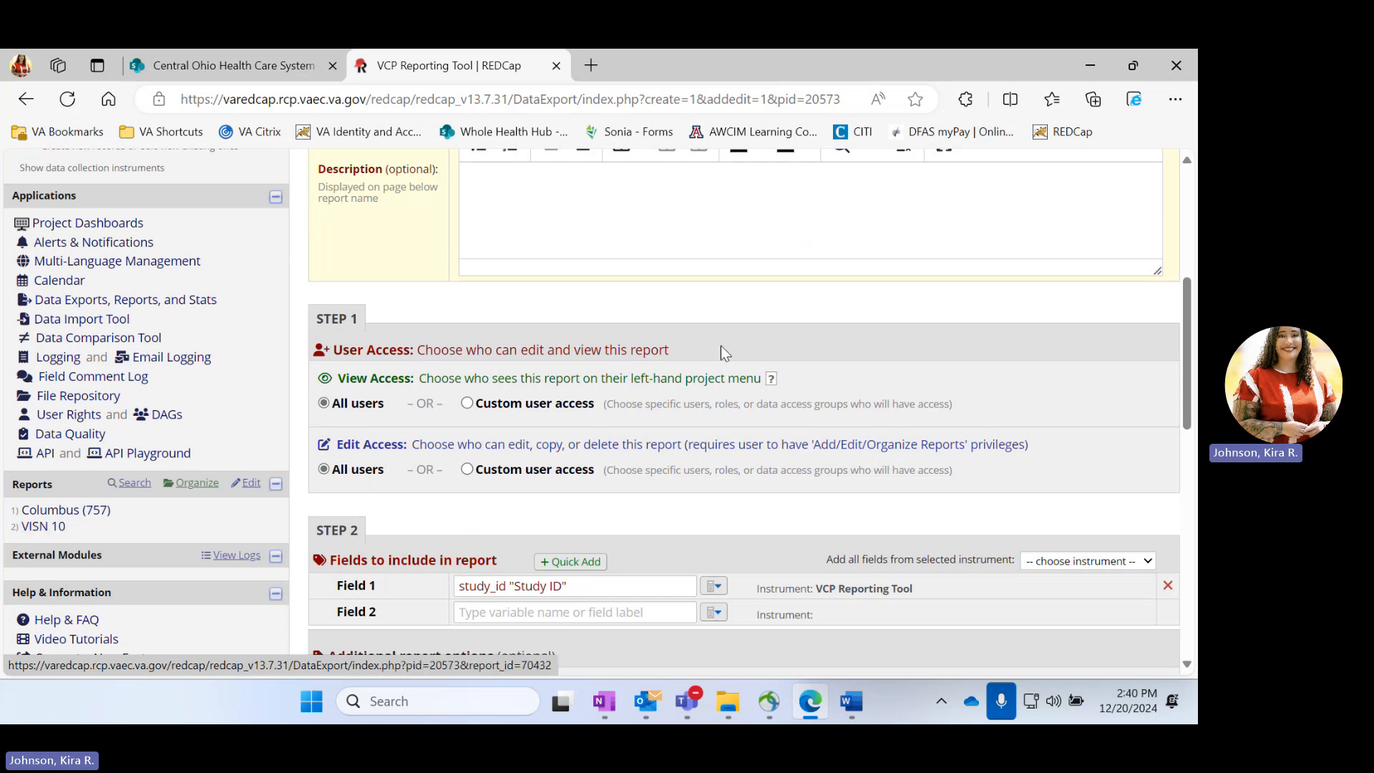
# Add all fields from the VCP Reporting Tool instrument to the Columbus report
pyautogui.scroll(-3, 874, 316)
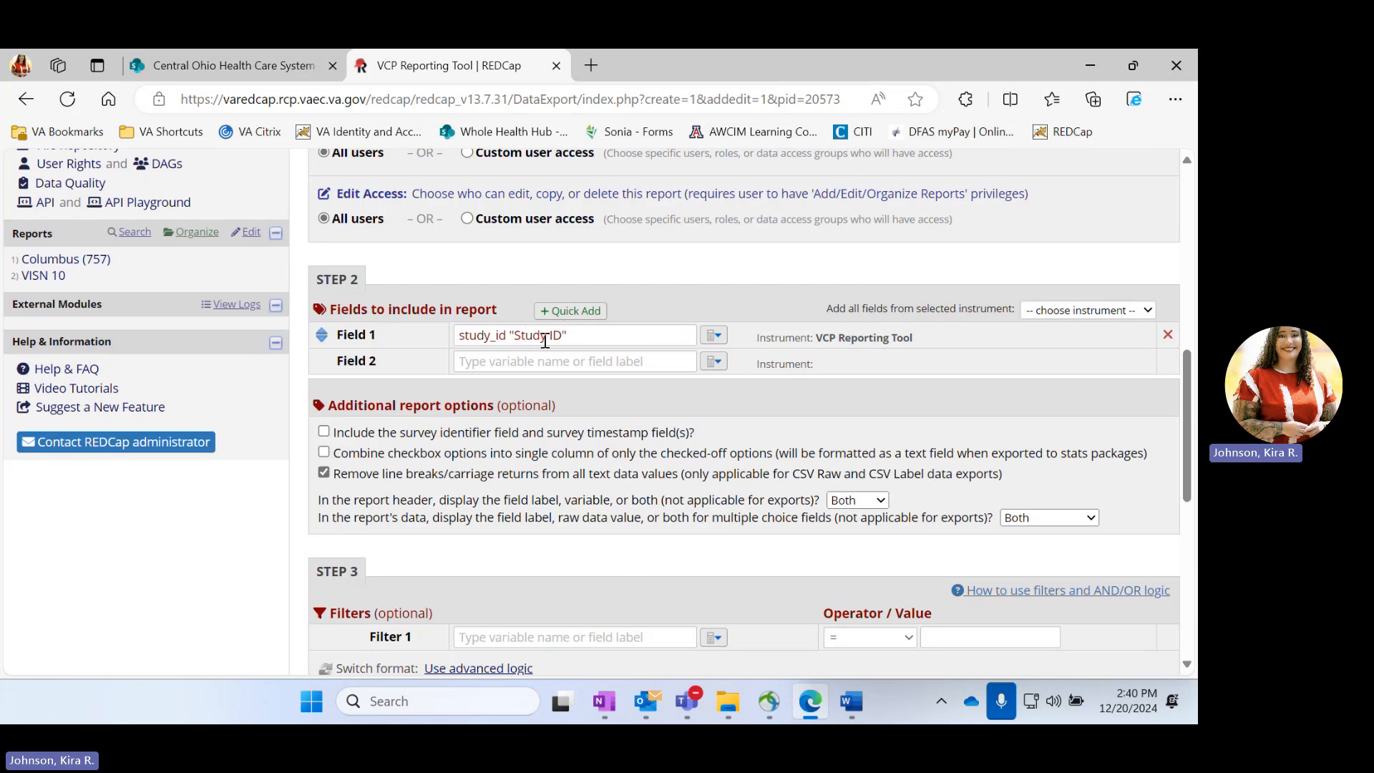
pyautogui.click(1091, 312)
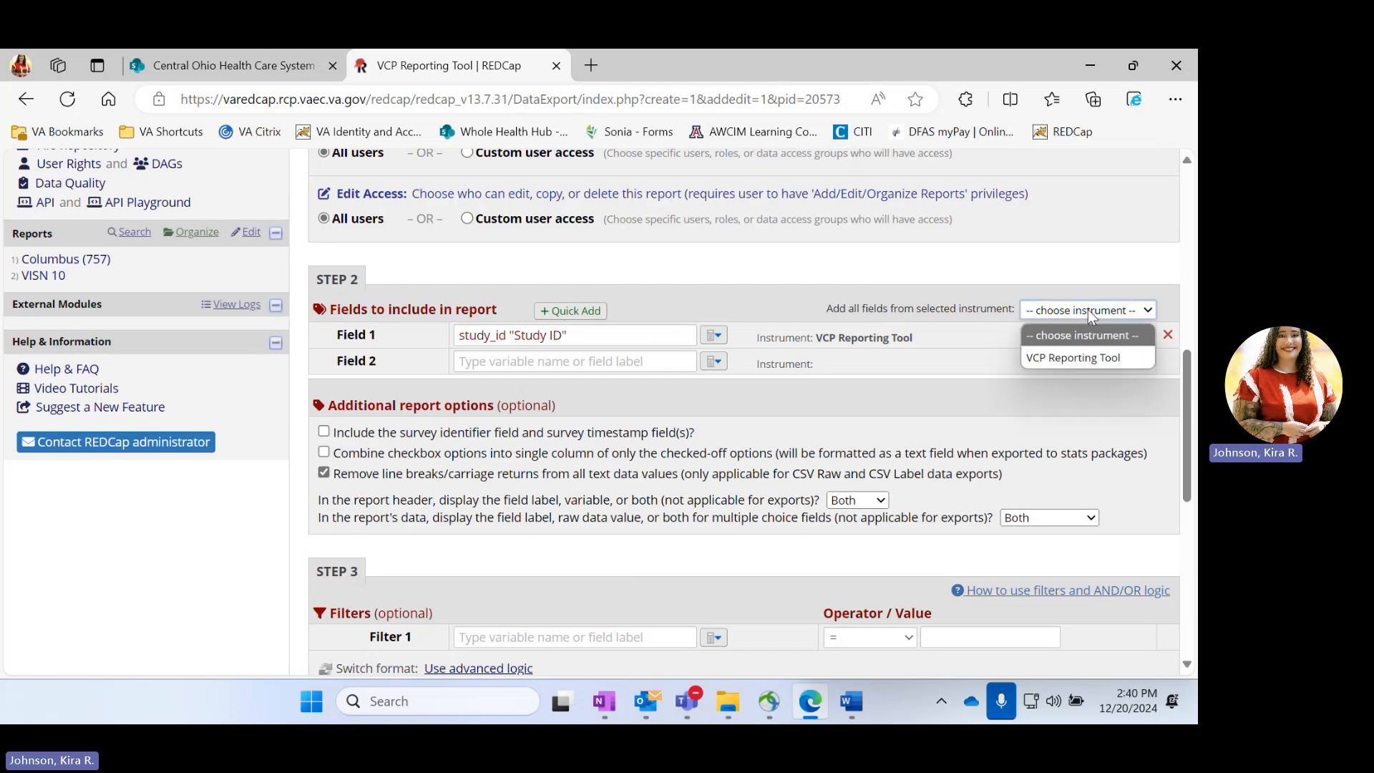
pyautogui.click(1087, 360)
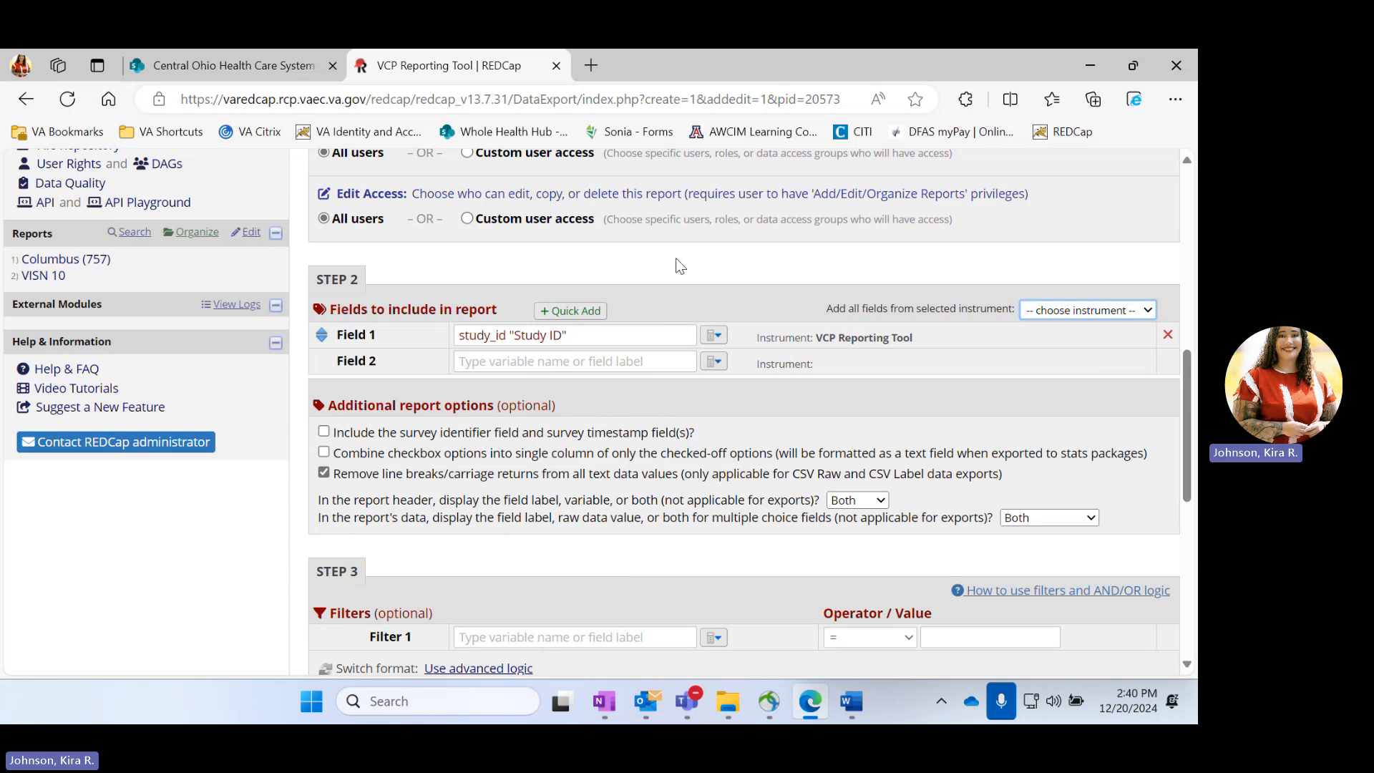
# Set the report's first filter to the visn field equal to 10
pyautogui.scroll(-15, 676, 265)
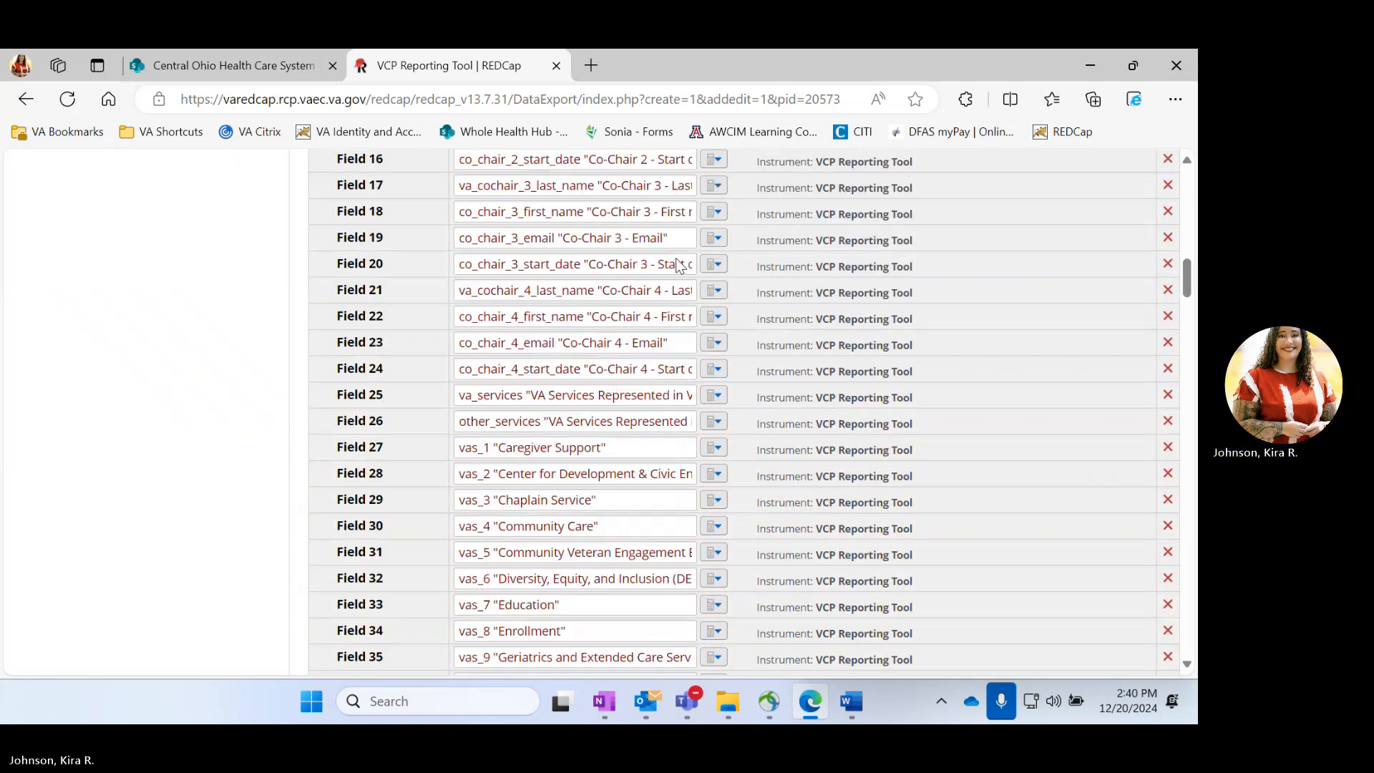
pyautogui.scroll(-20, 676, 258)
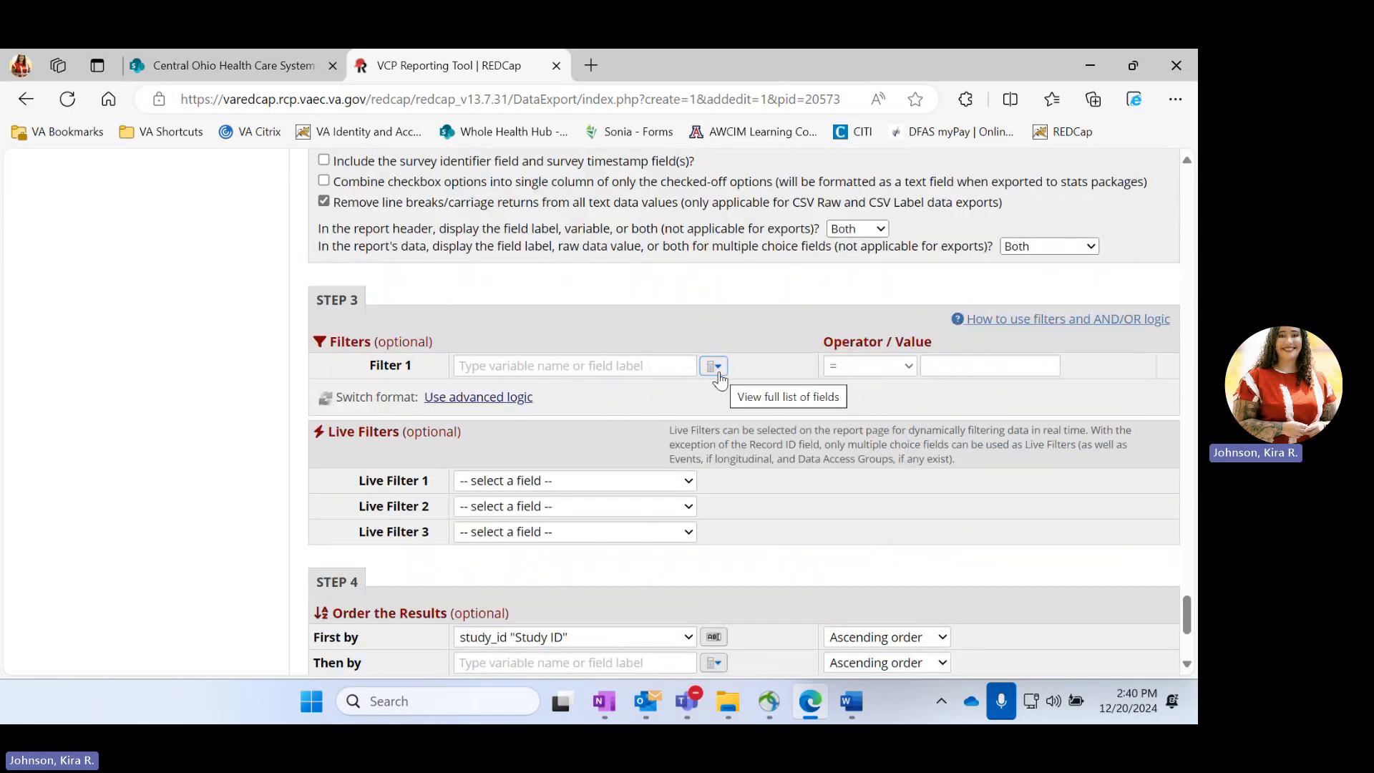
pyautogui.click(718, 368)
pyautogui.click(675, 366)
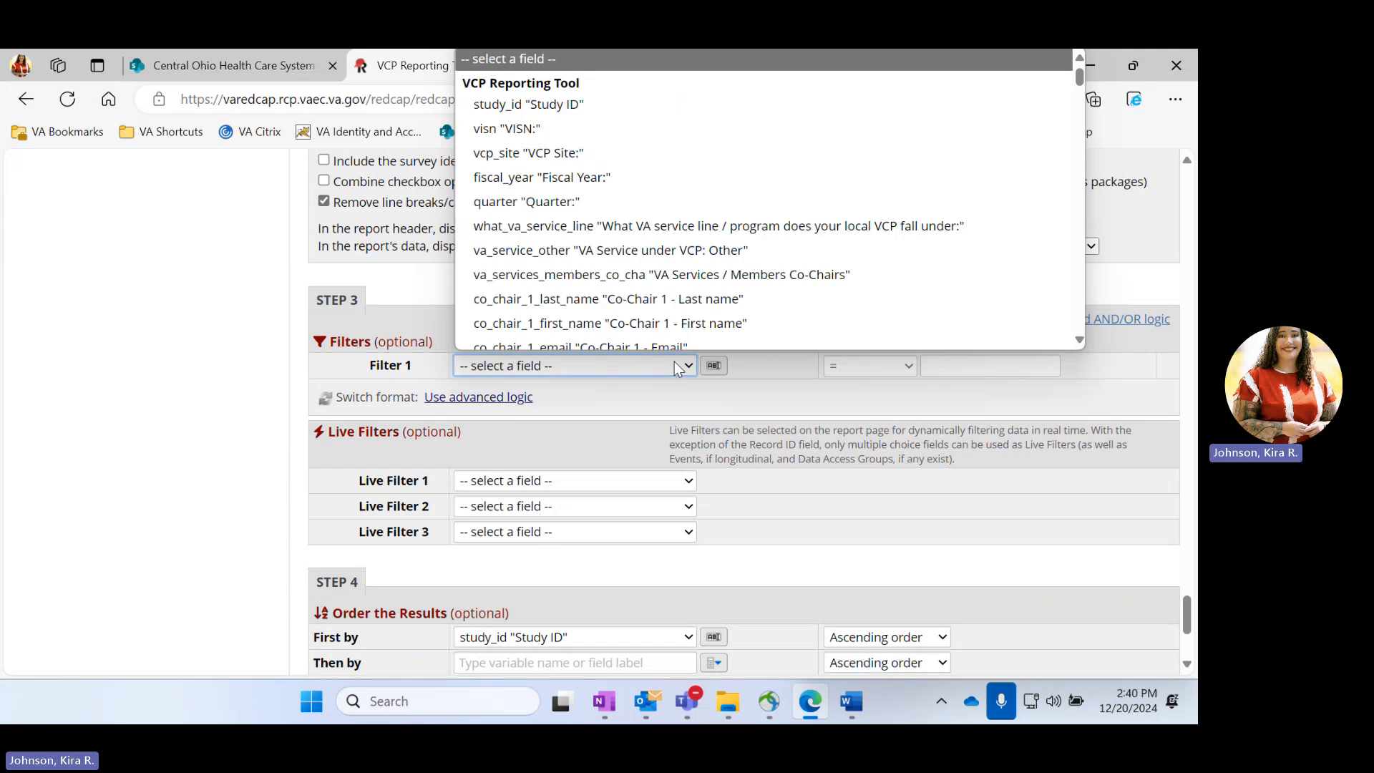
pyautogui.click(569, 119)
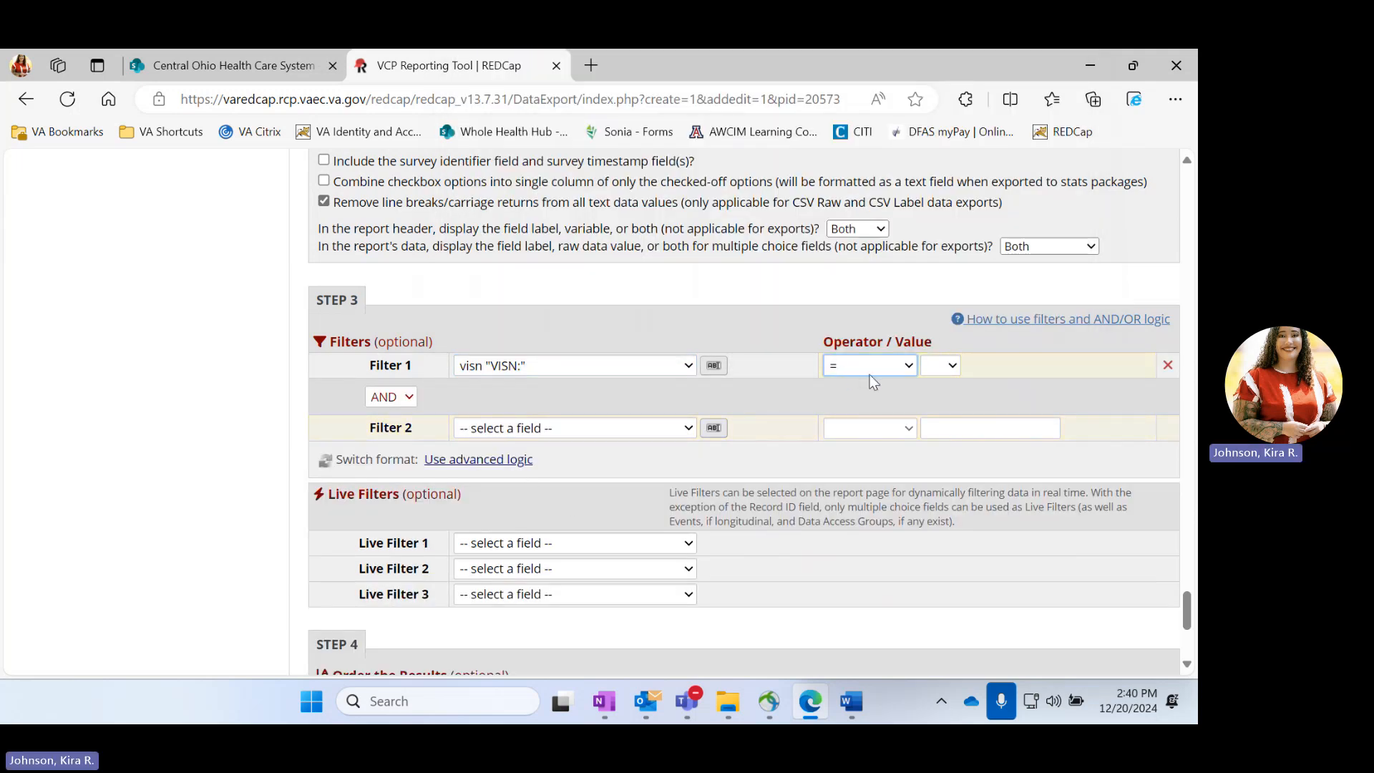
pyautogui.click(946, 365)
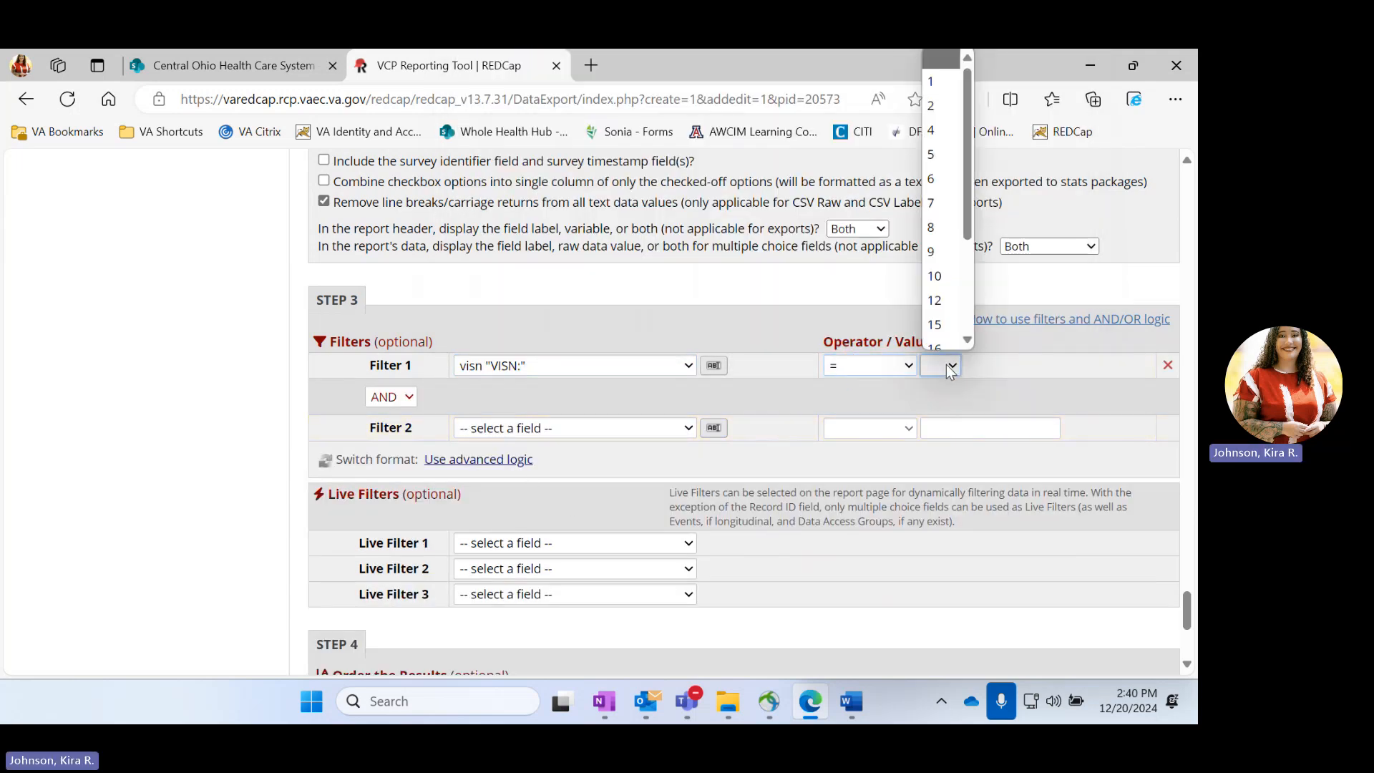
pyautogui.click(943, 269)
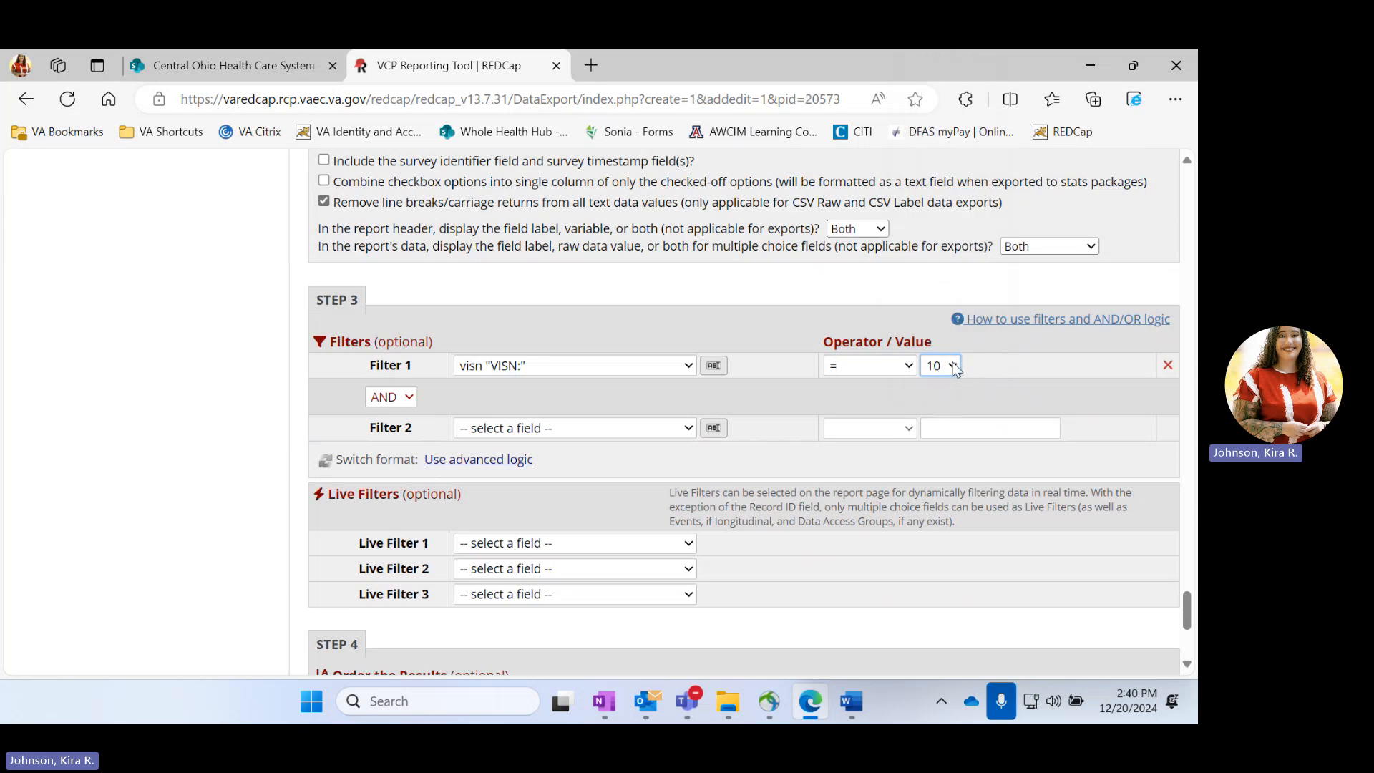
# Add a second AND filter requiring the vcp_site field to equal (757) Columbus, OH
pyautogui.scroll(-2, 724, 306)
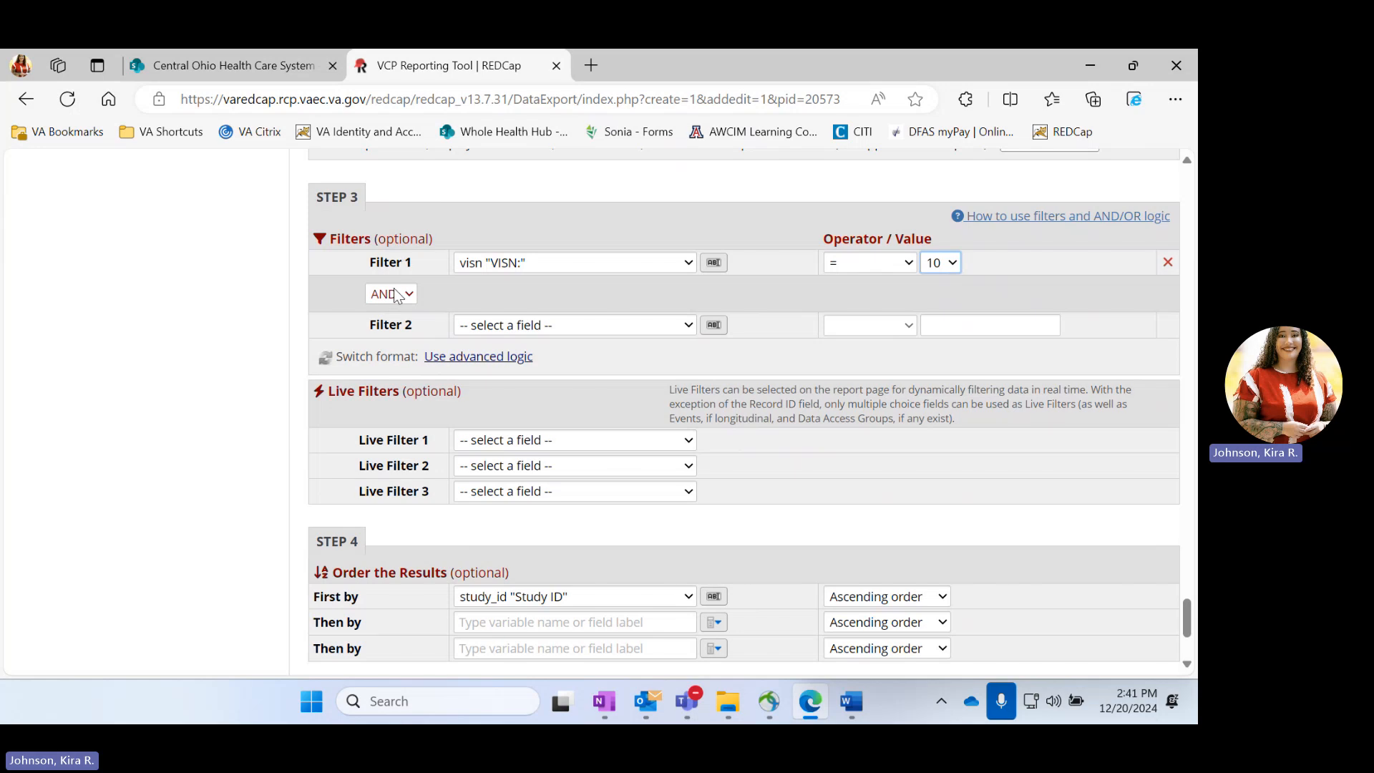
pyautogui.click(687, 327)
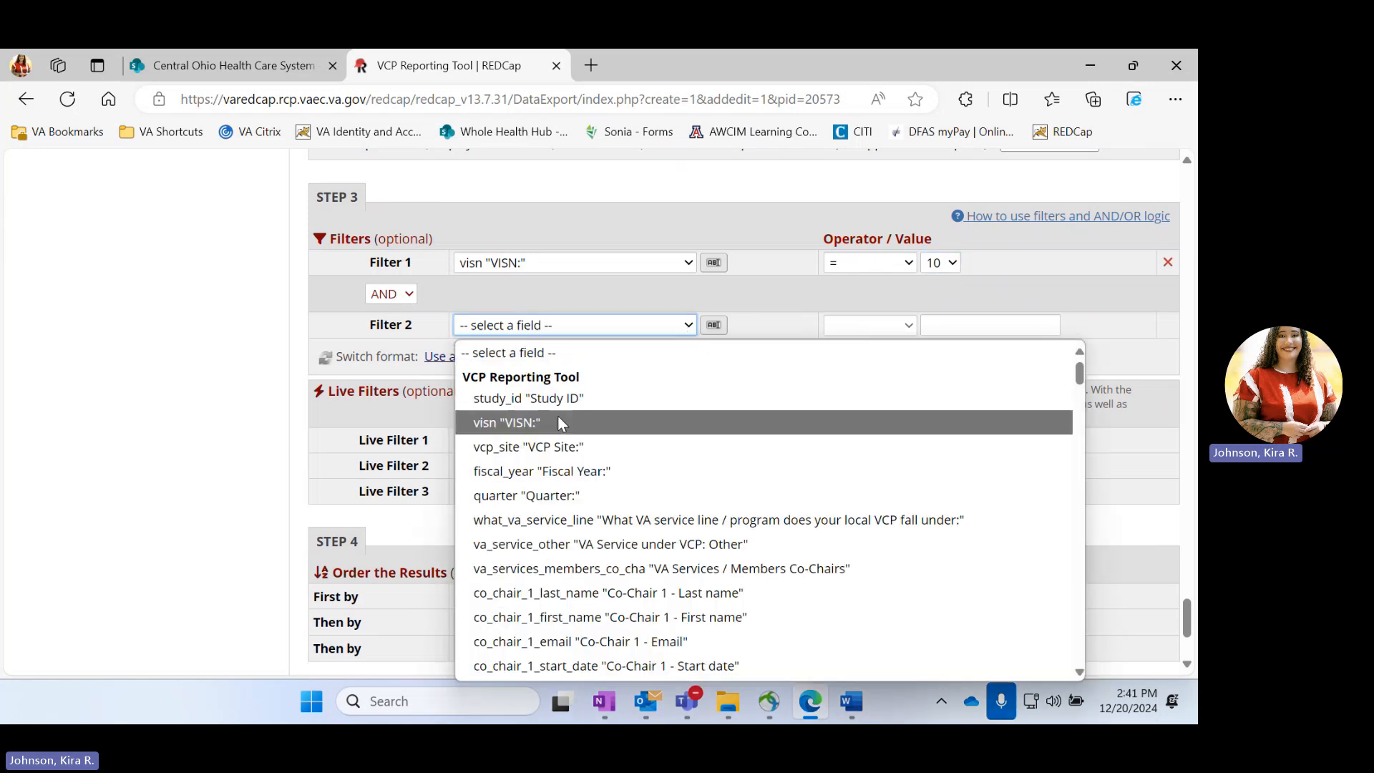
pyautogui.click(571, 445)
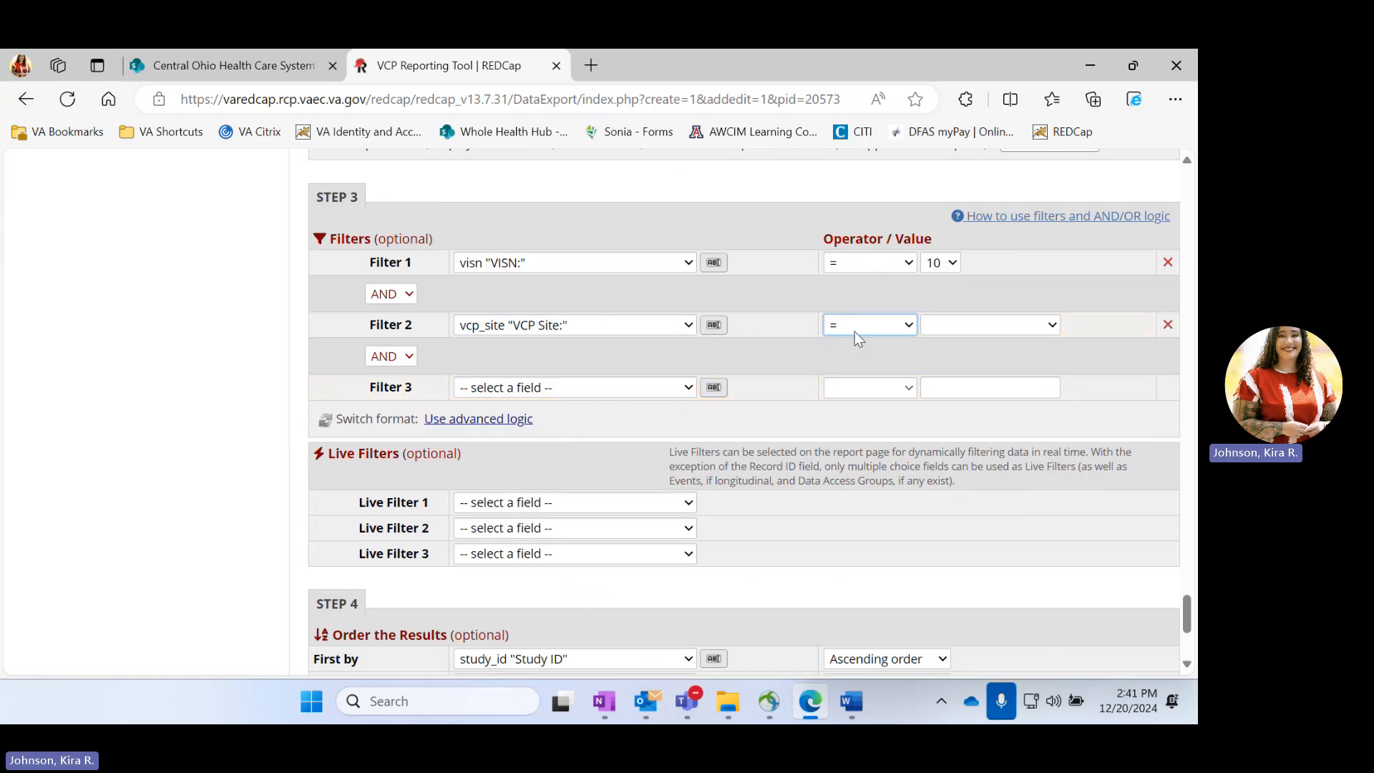
pyautogui.click(995, 325)
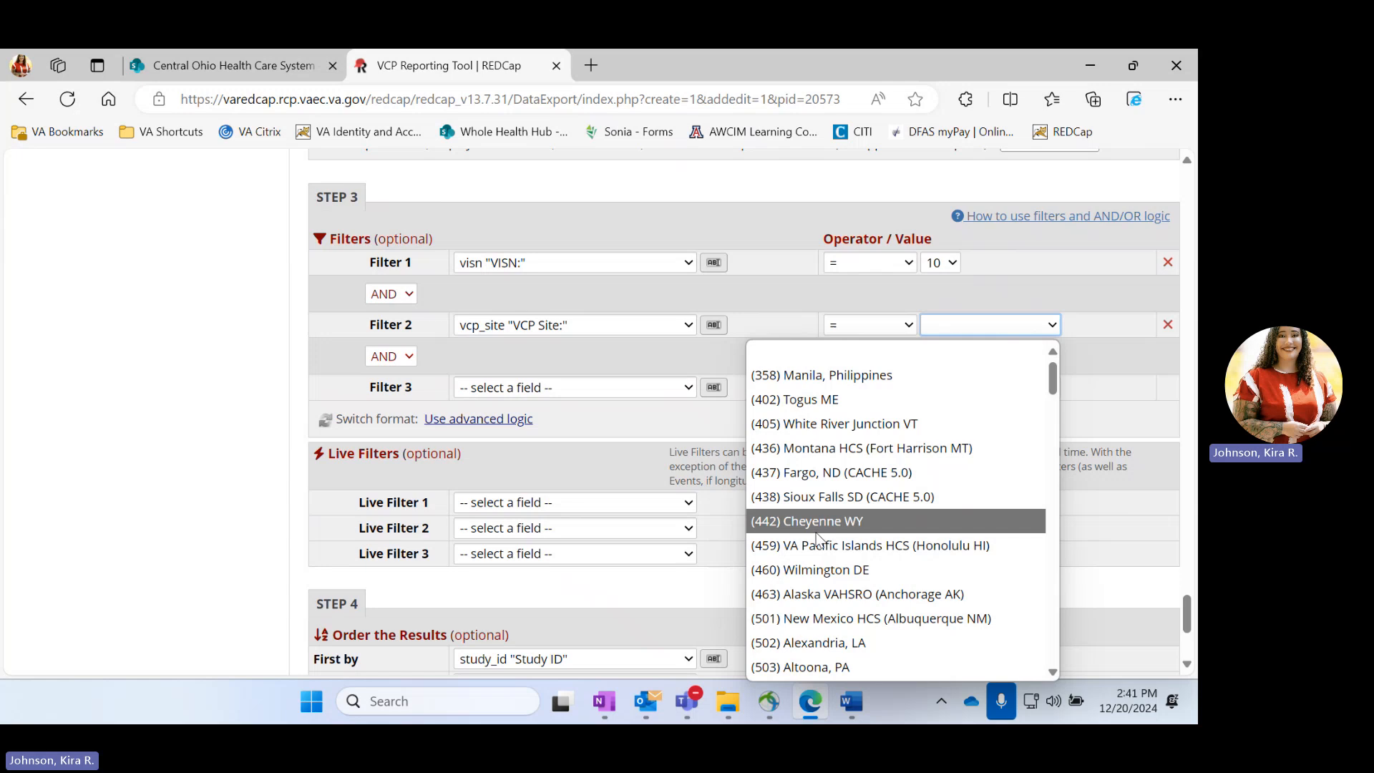
pyautogui.scroll(-20, 816, 537)
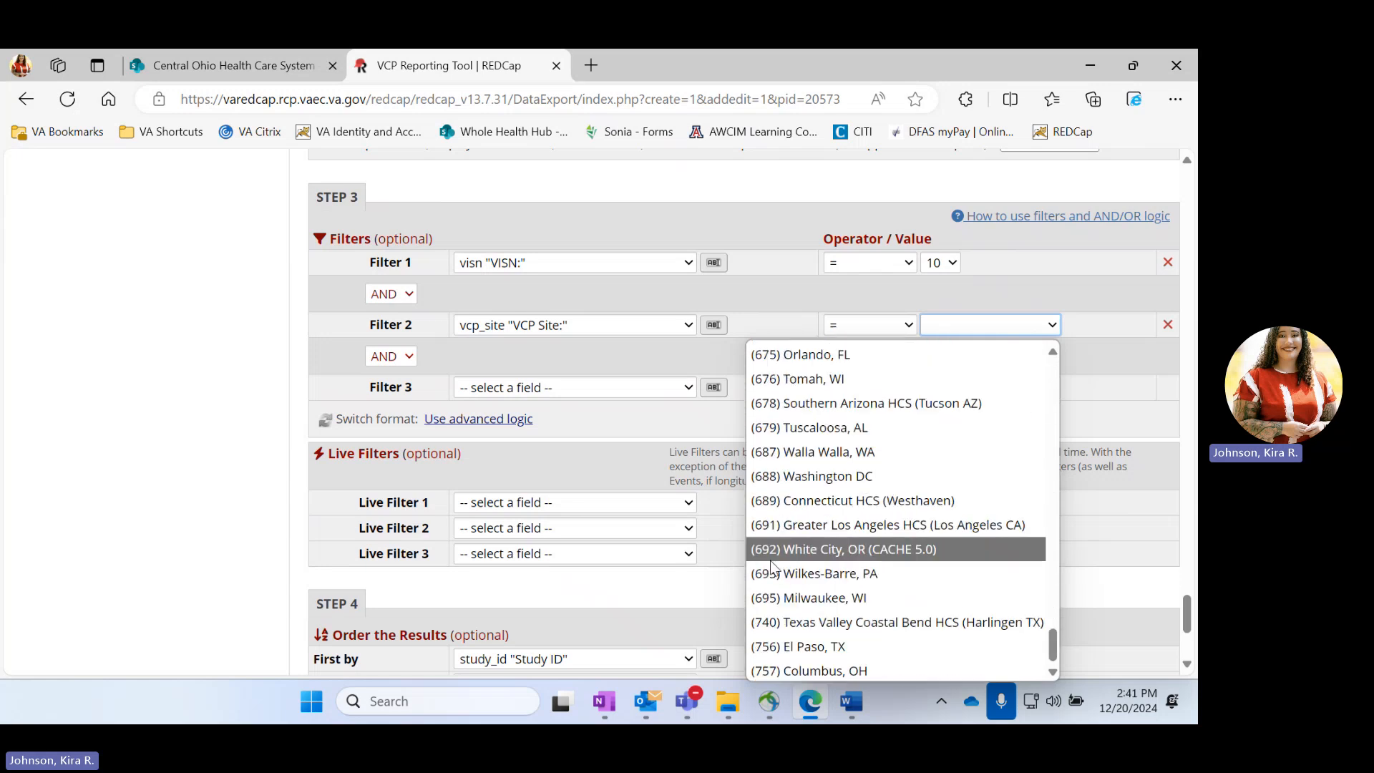
pyautogui.click(823, 671)
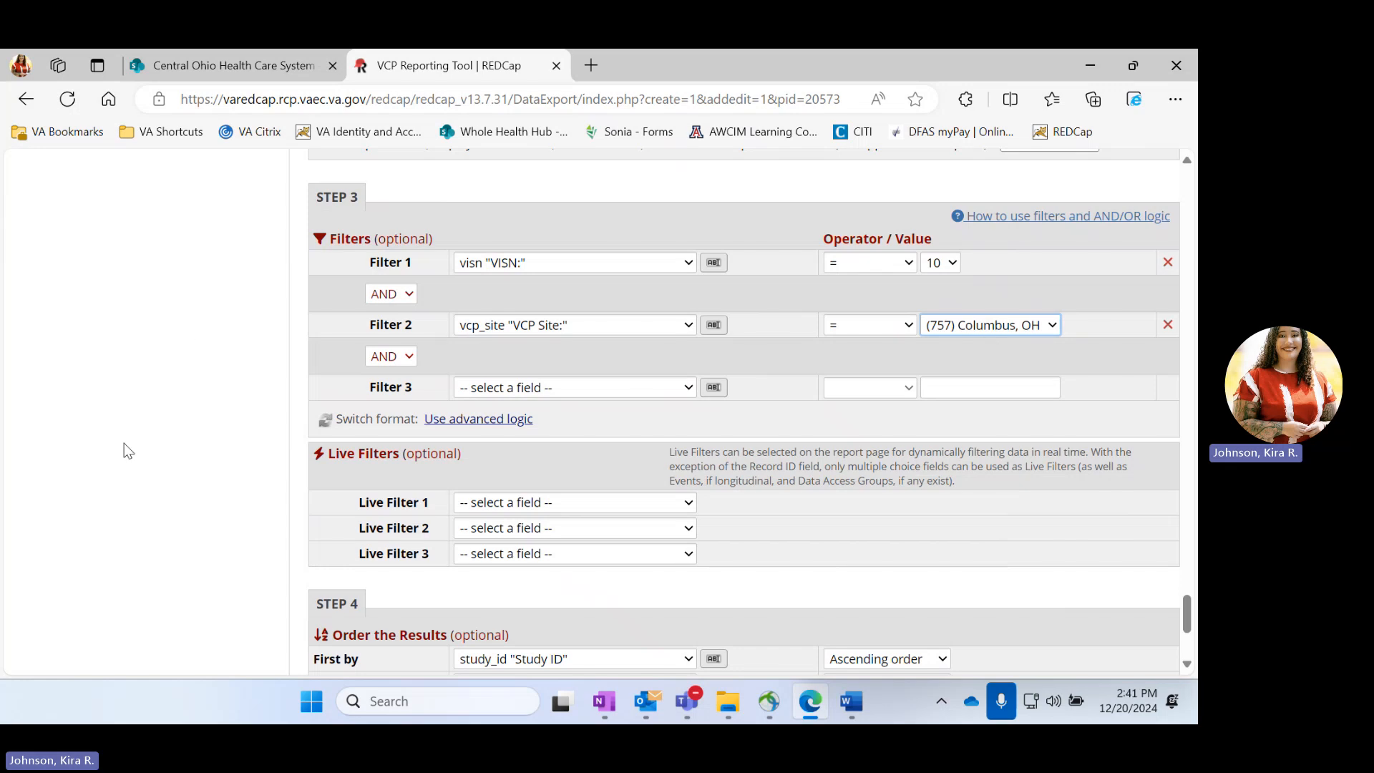
pyautogui.click(191, 337)
# Save the Columbus report and open it for viewing
pyautogui.scroll(-3, 727, 362)
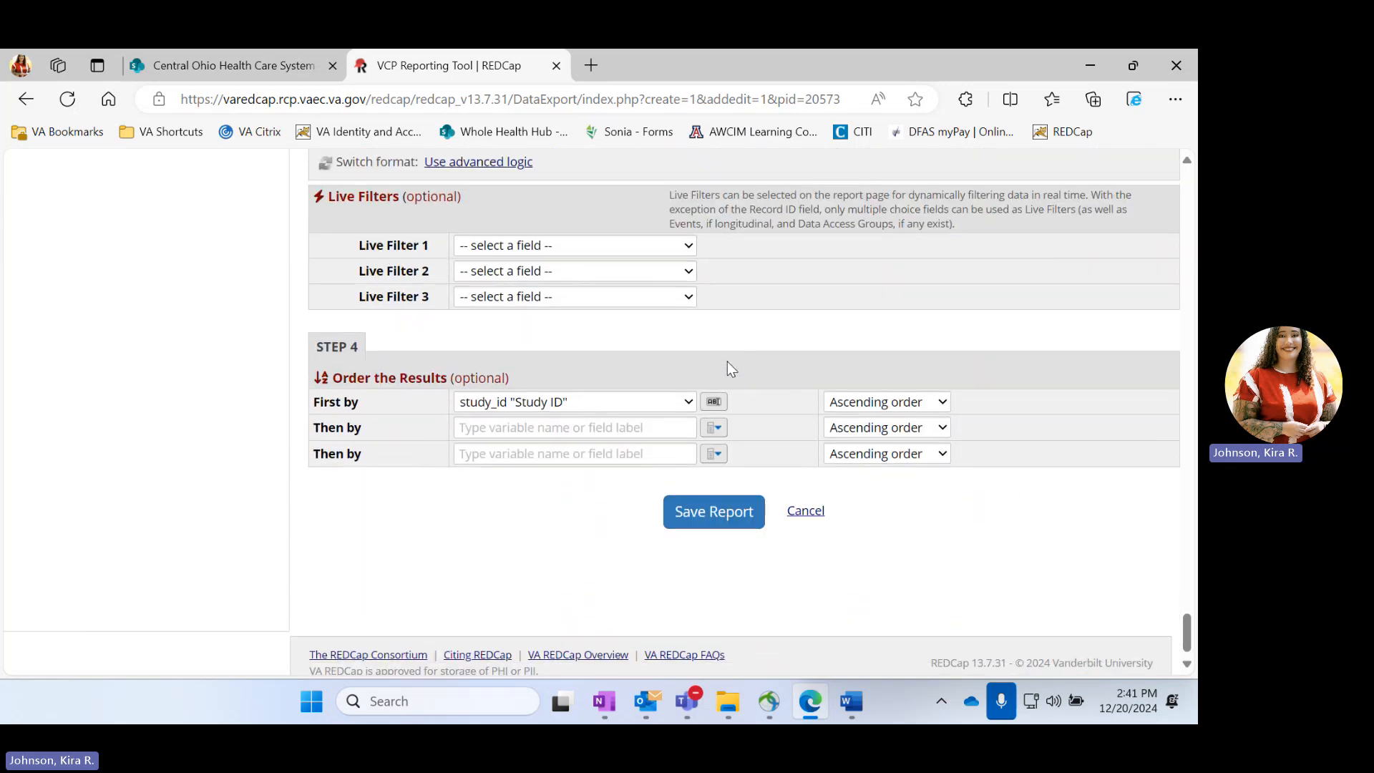
pyautogui.click(714, 518)
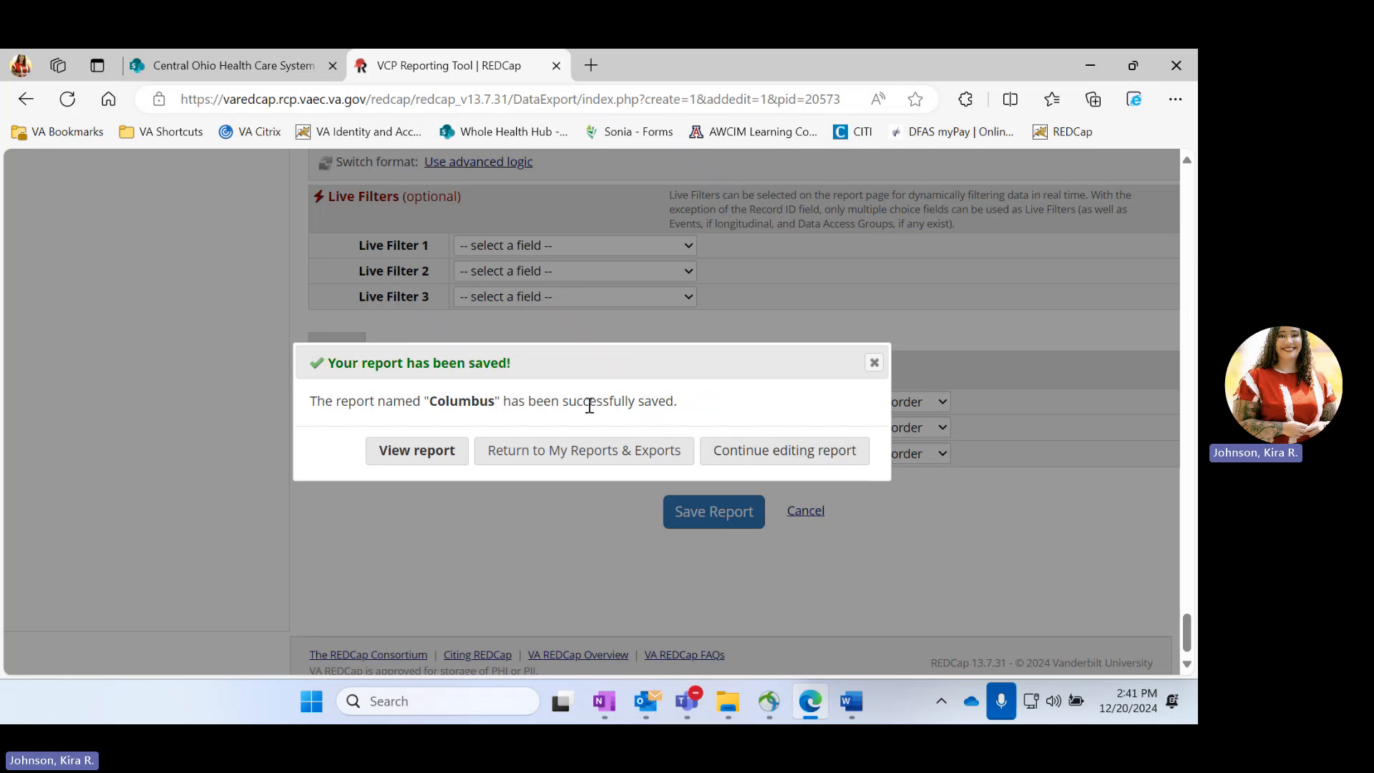
pyautogui.click(425, 451)
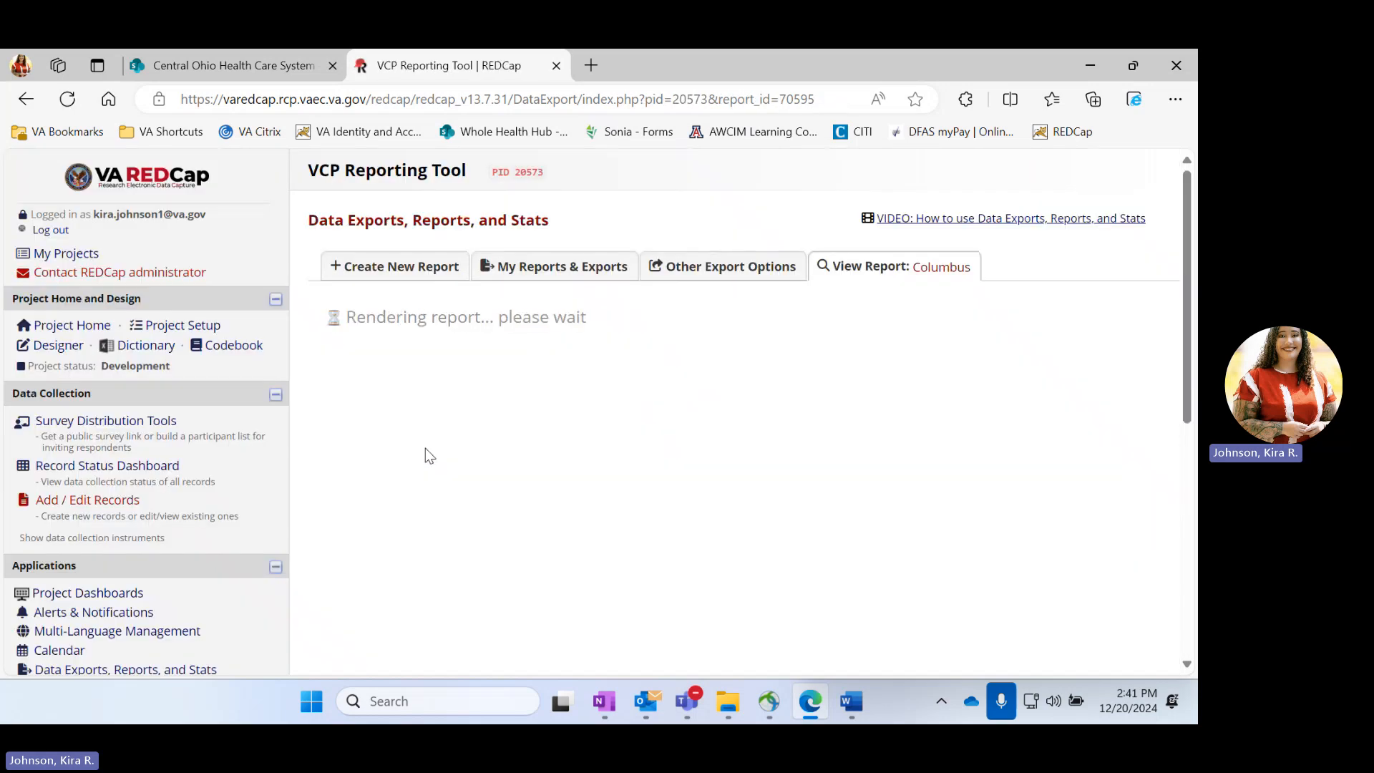
# Look over the records in the Columbus report and open its stats and charts
pyautogui.scroll(-5, 672, 389)
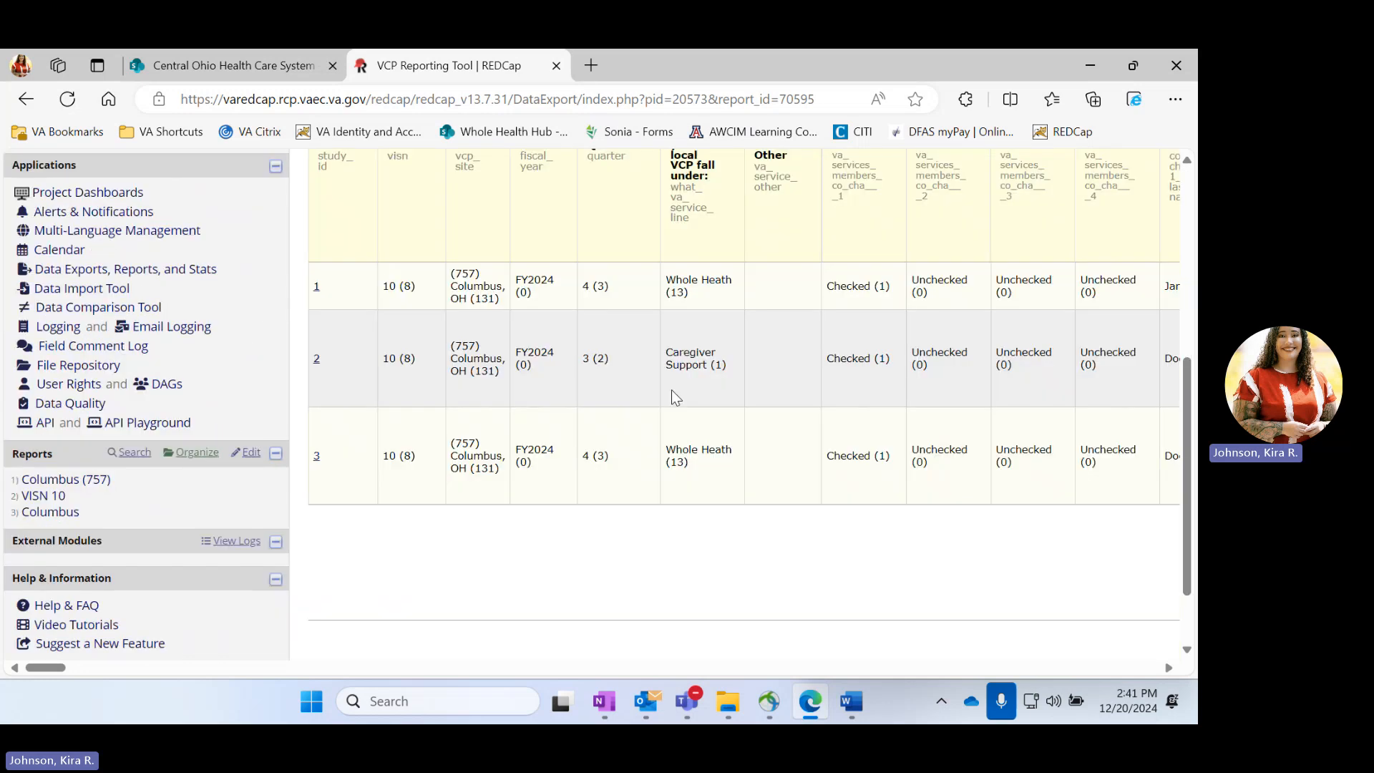
pyautogui.scroll(4, 671, 390)
pyautogui.click(686, 226)
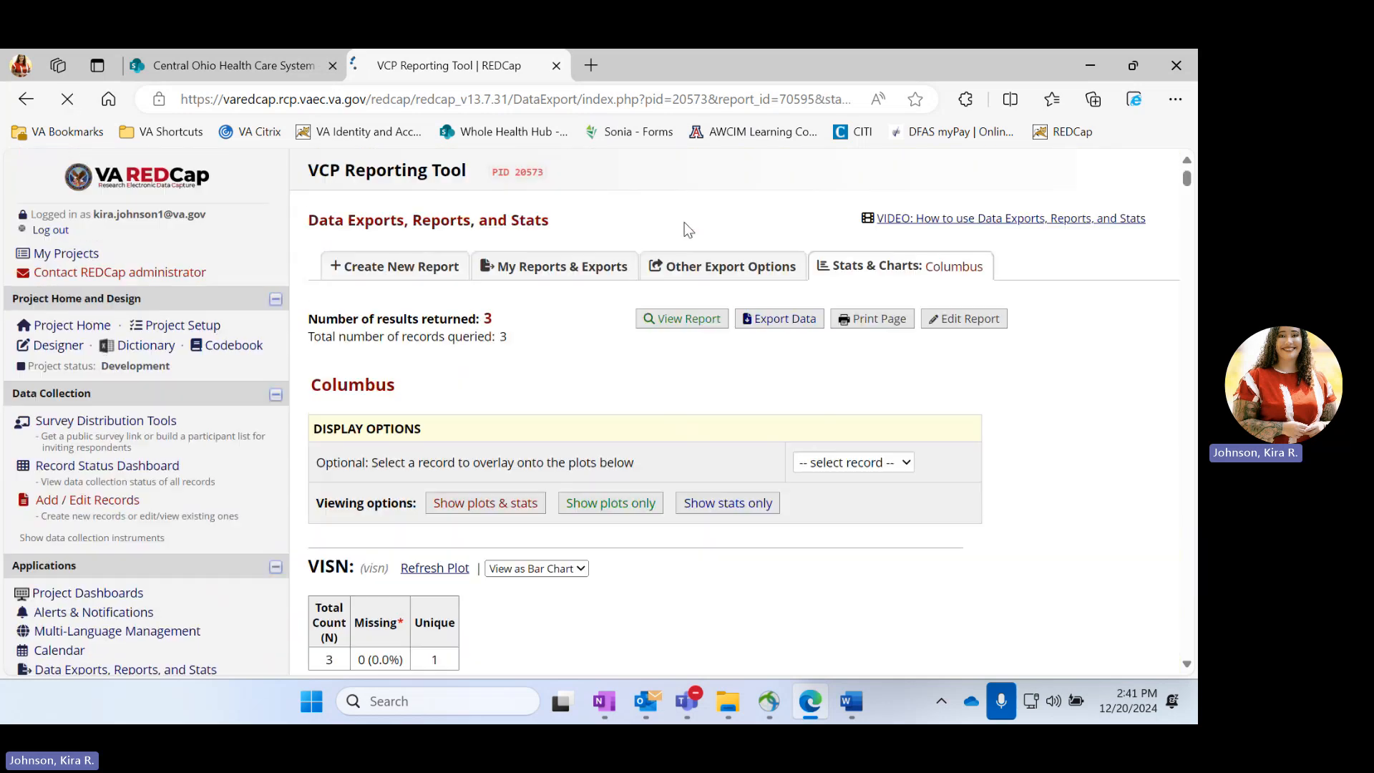
# Export the Columbus report data in CSV / Microsoft Excel (labels) format and open the downloaded file in Excel
pyautogui.moveTo(687, 700)
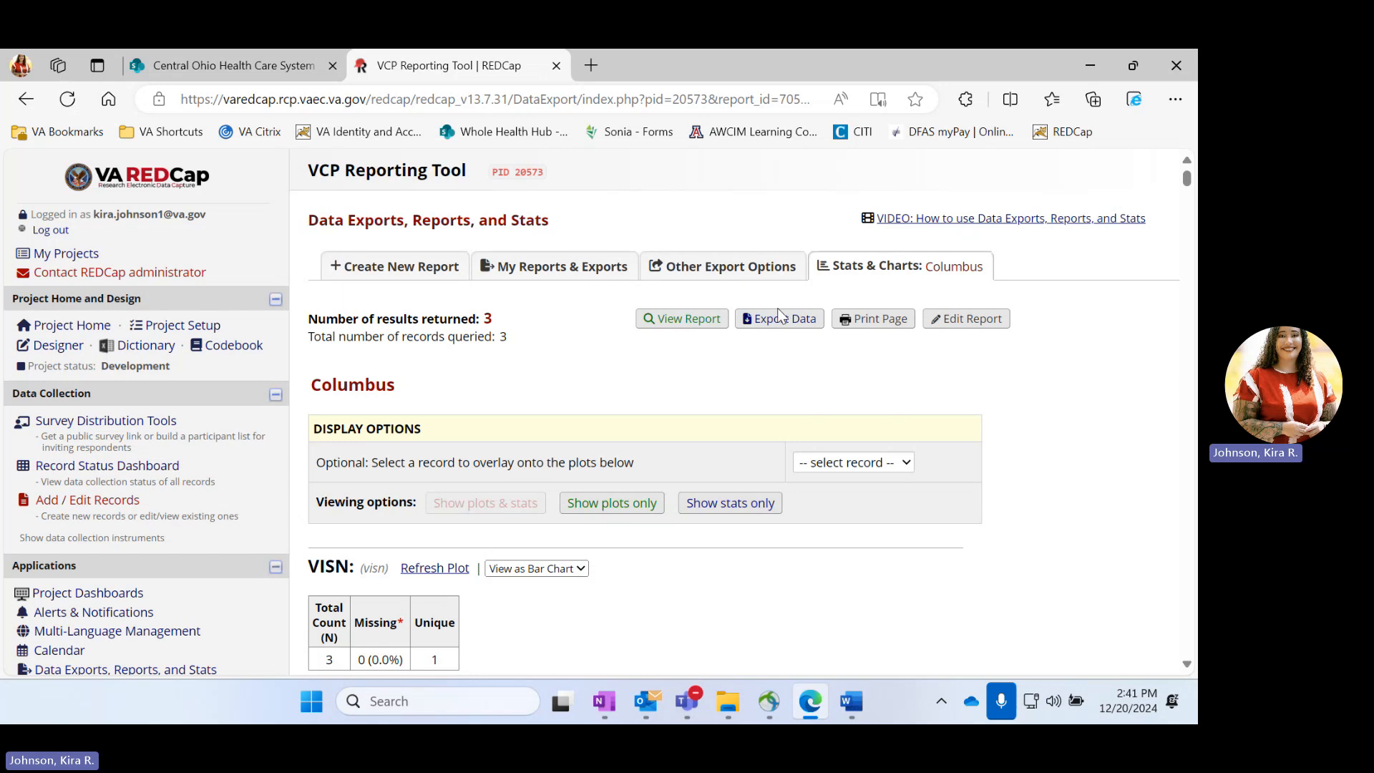
pyautogui.click(779, 318)
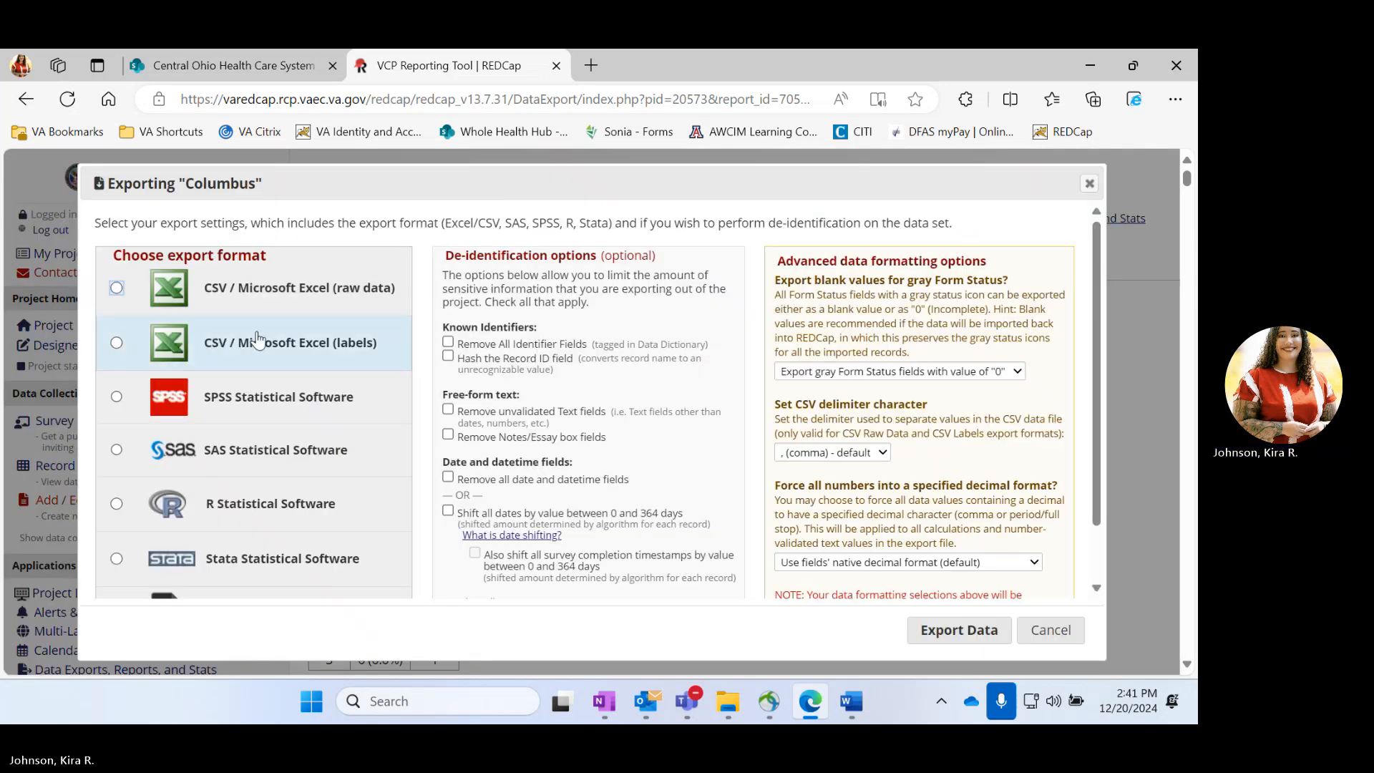
pyautogui.click(233, 346)
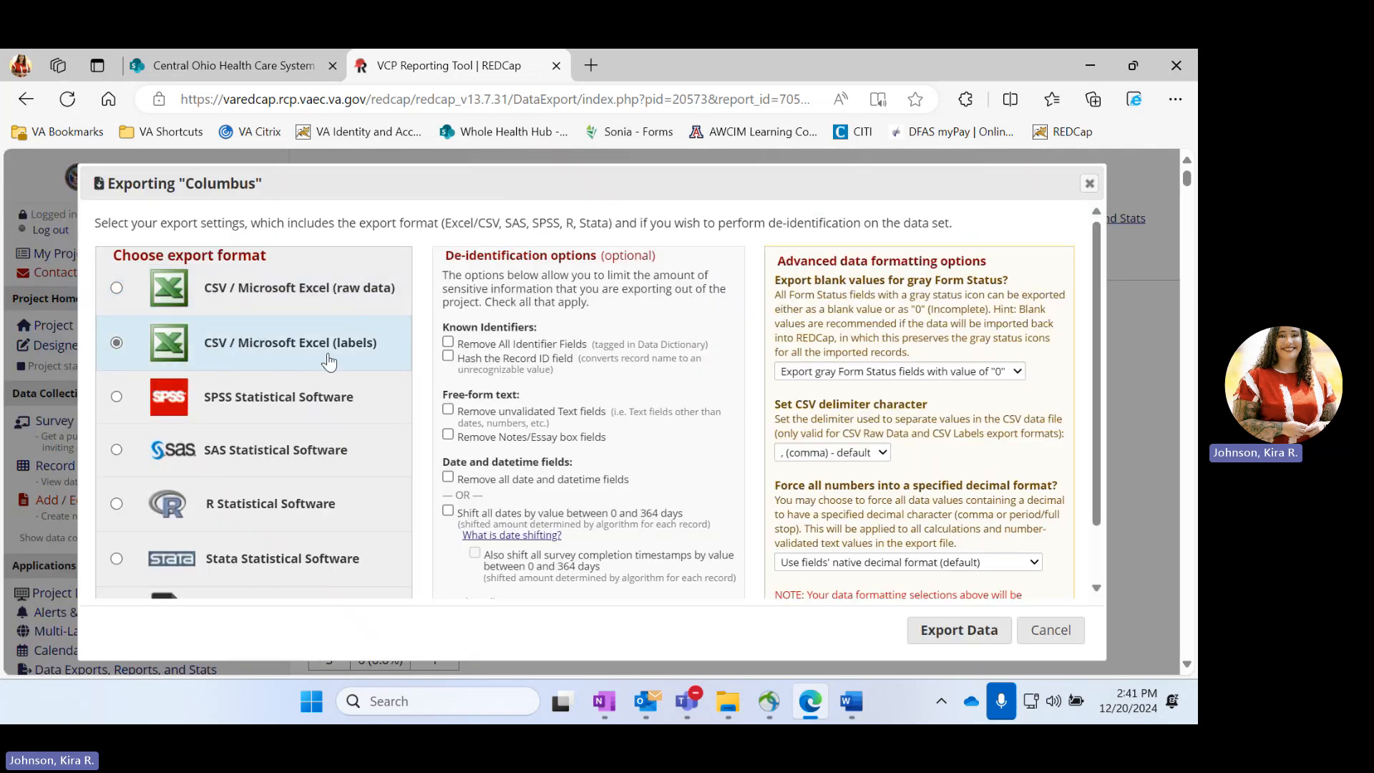
pyautogui.click(988, 630)
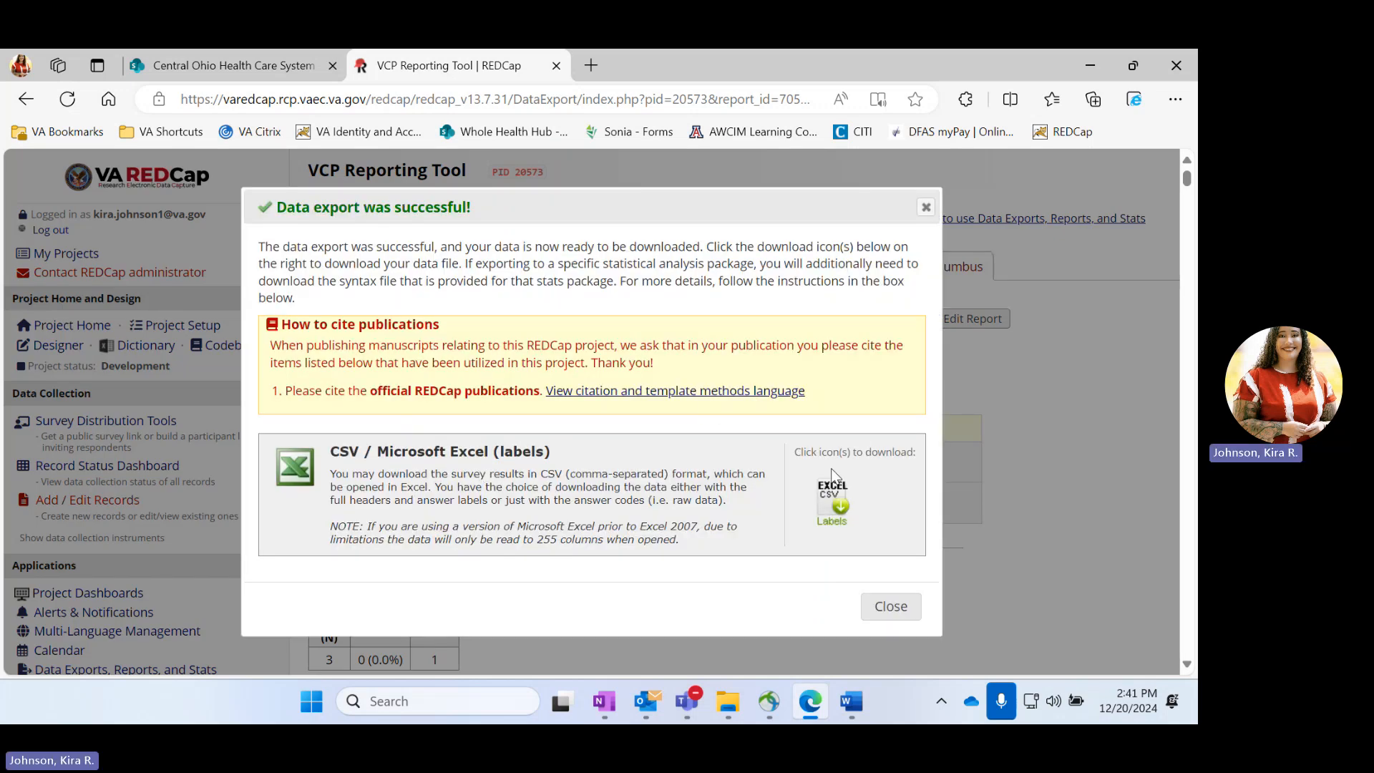
pyautogui.click(839, 511)
pyautogui.click(862, 193)
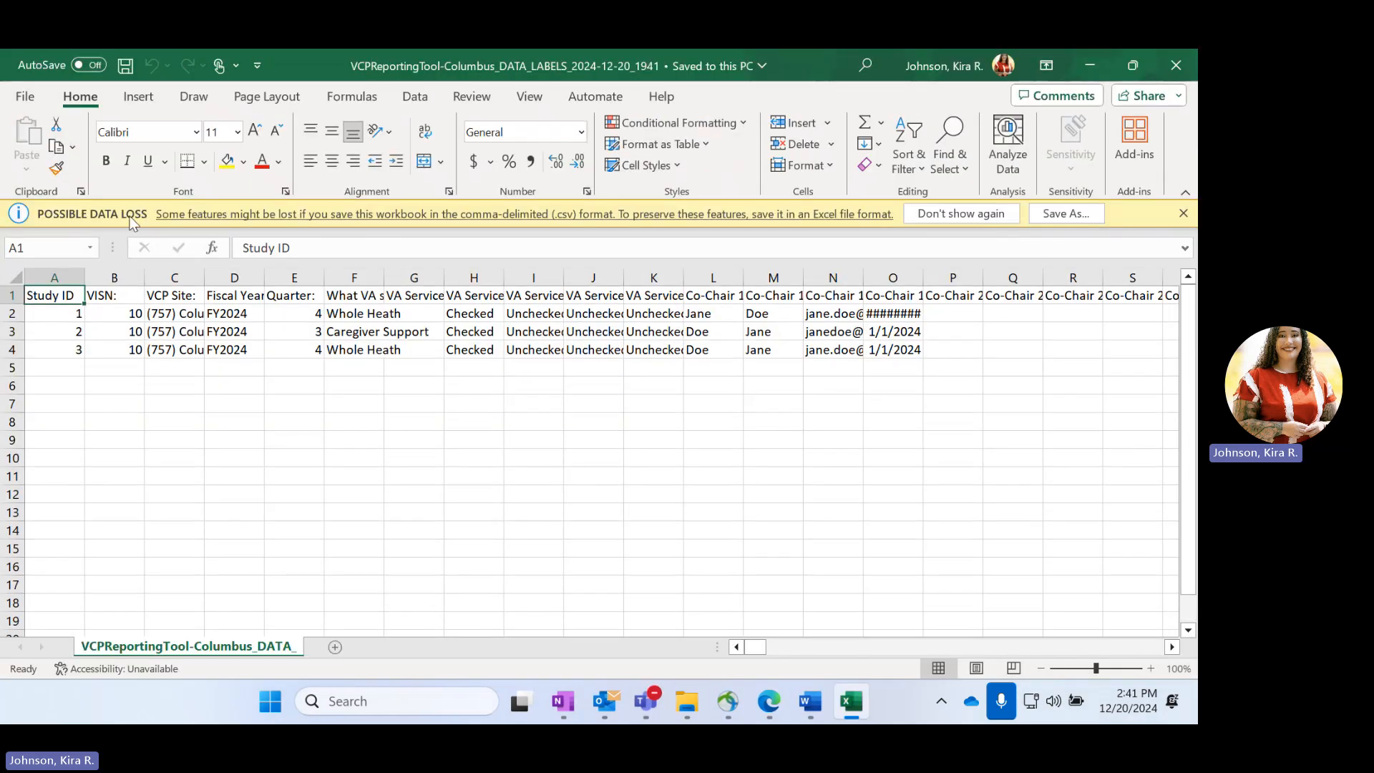
# Inspect the exported worksheet's VCP site value in C2, the header in I1, and the columns through the community co-chairs
pyautogui.click(174, 315)
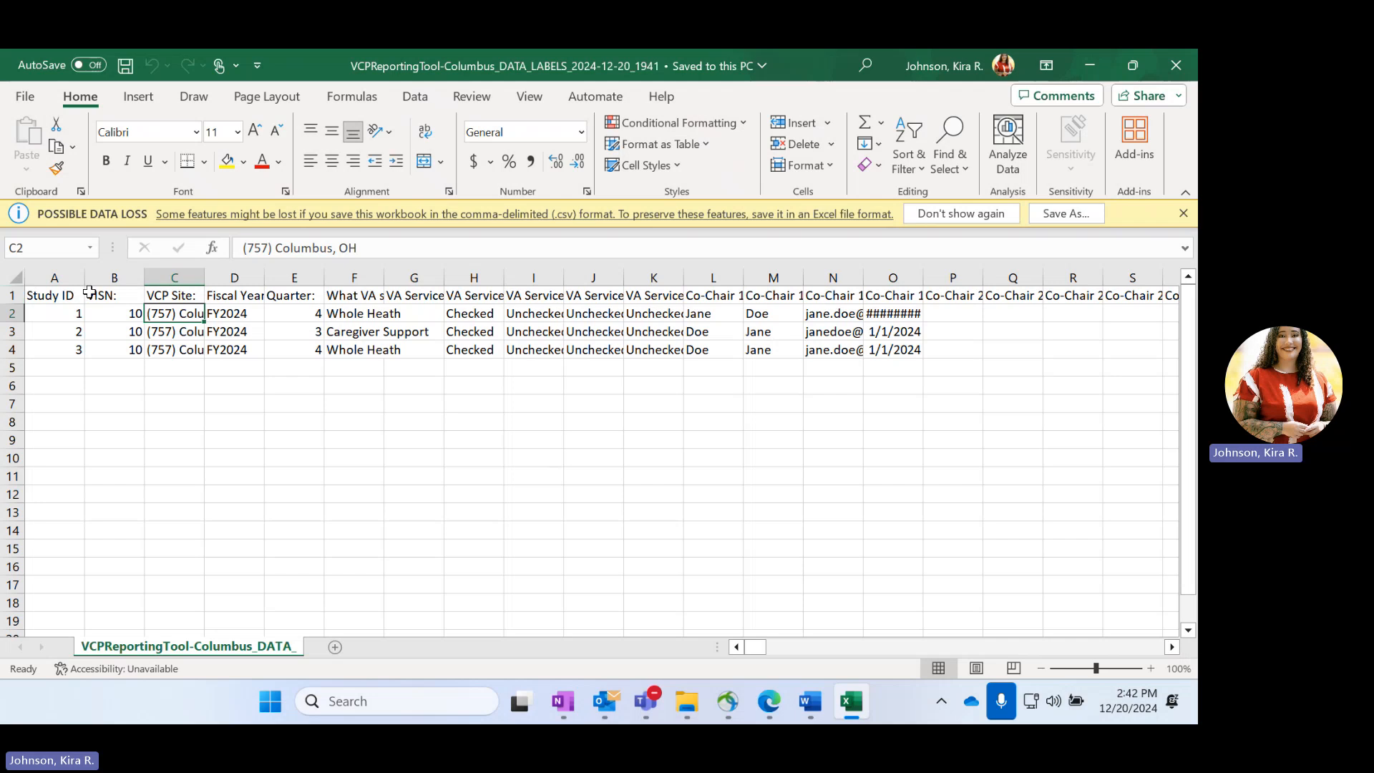
pyautogui.click(529, 295)
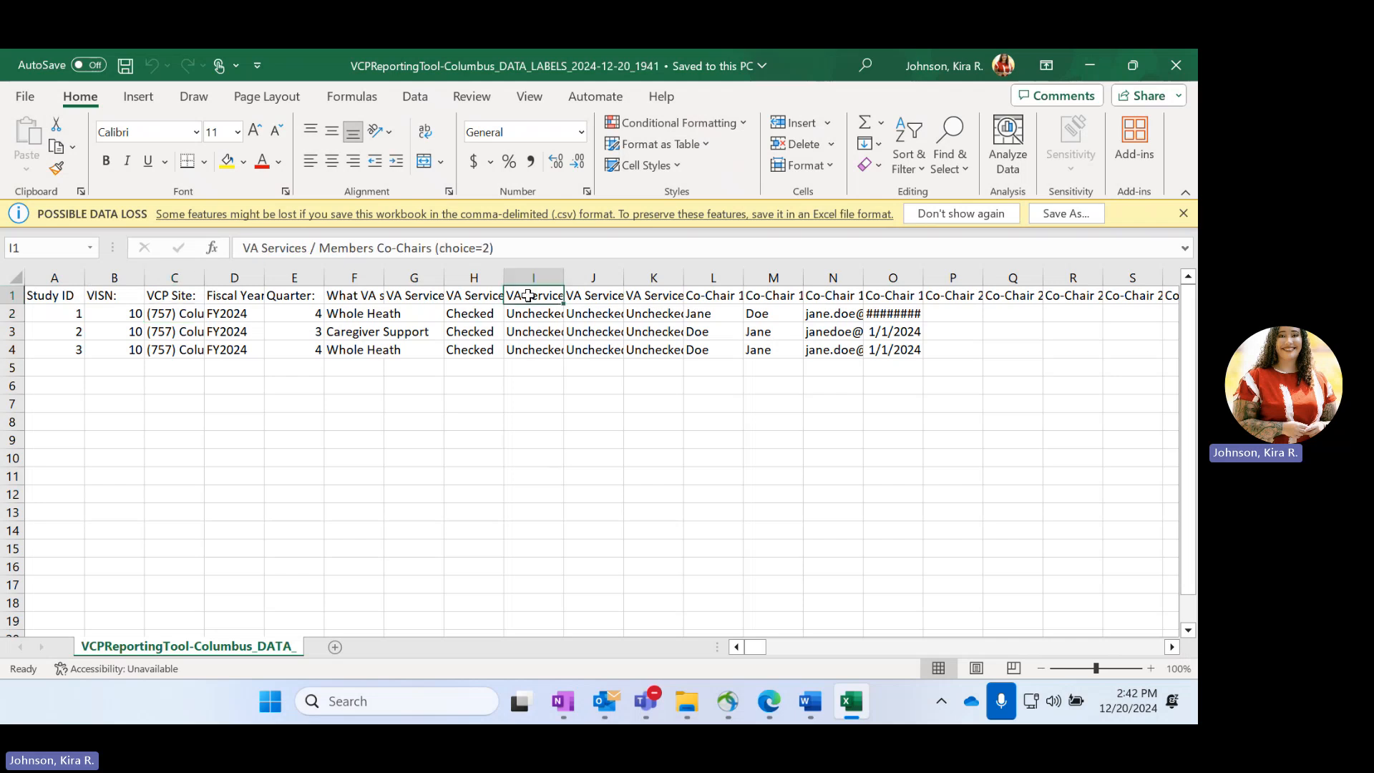
pyautogui.hscroll(5, 813, 453)
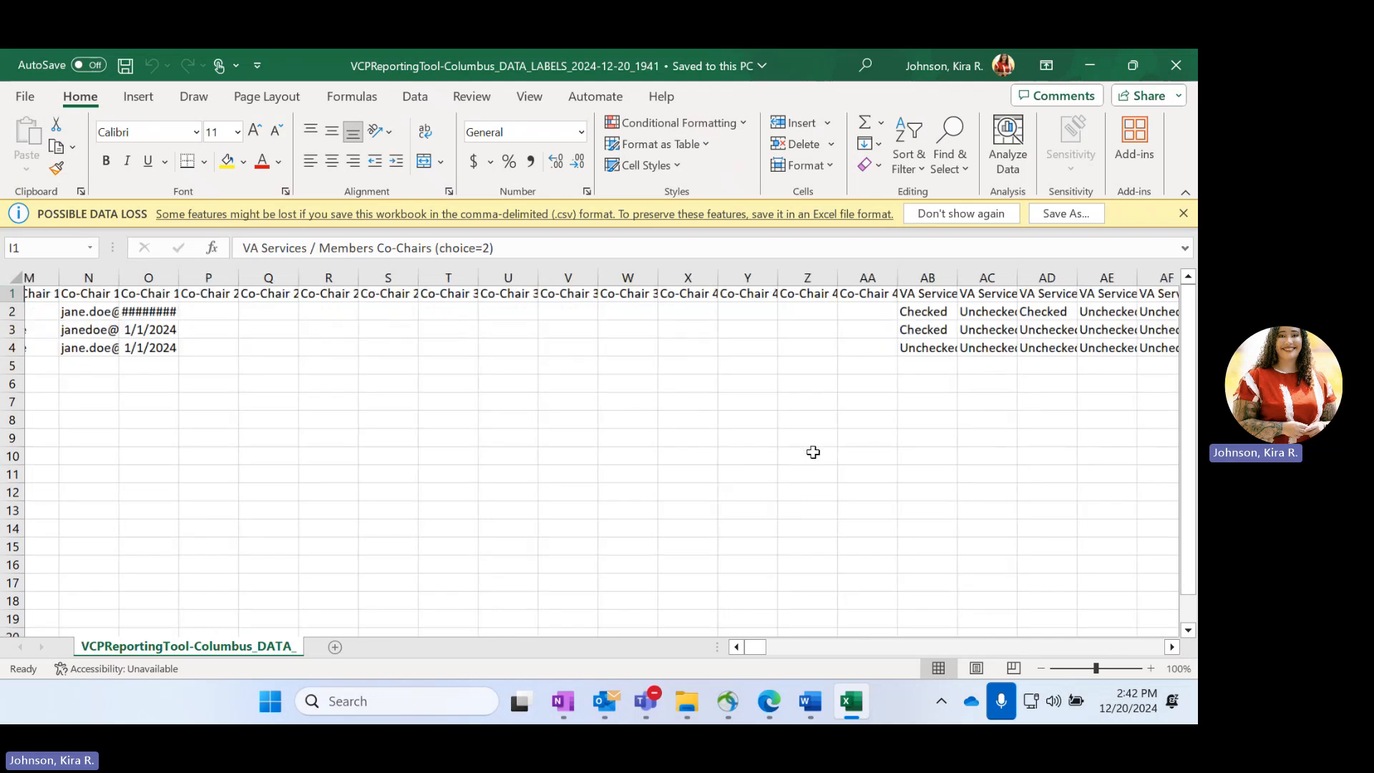
pyautogui.hscroll(20, 813, 452)
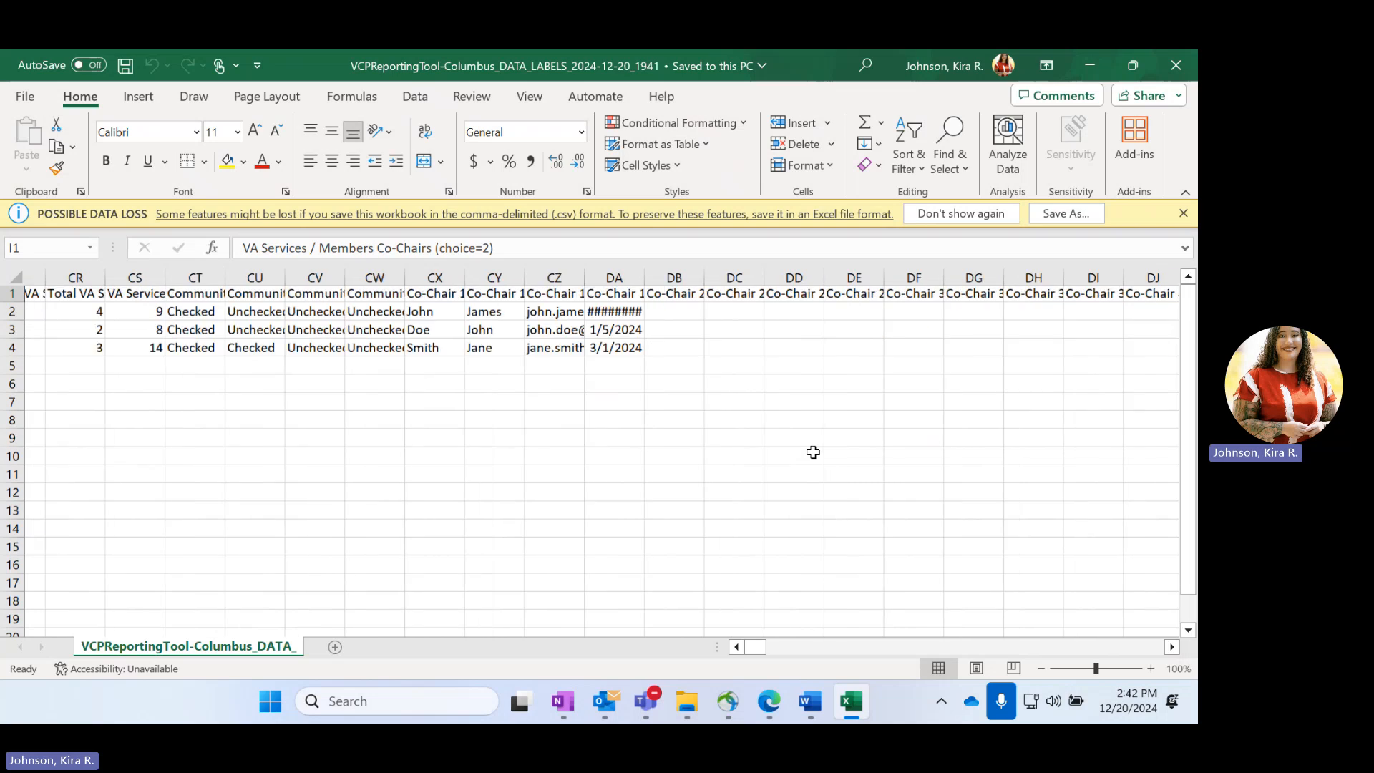
pyautogui.hscroll(15, 814, 452)
pyautogui.hscroll(-20, 813, 452)
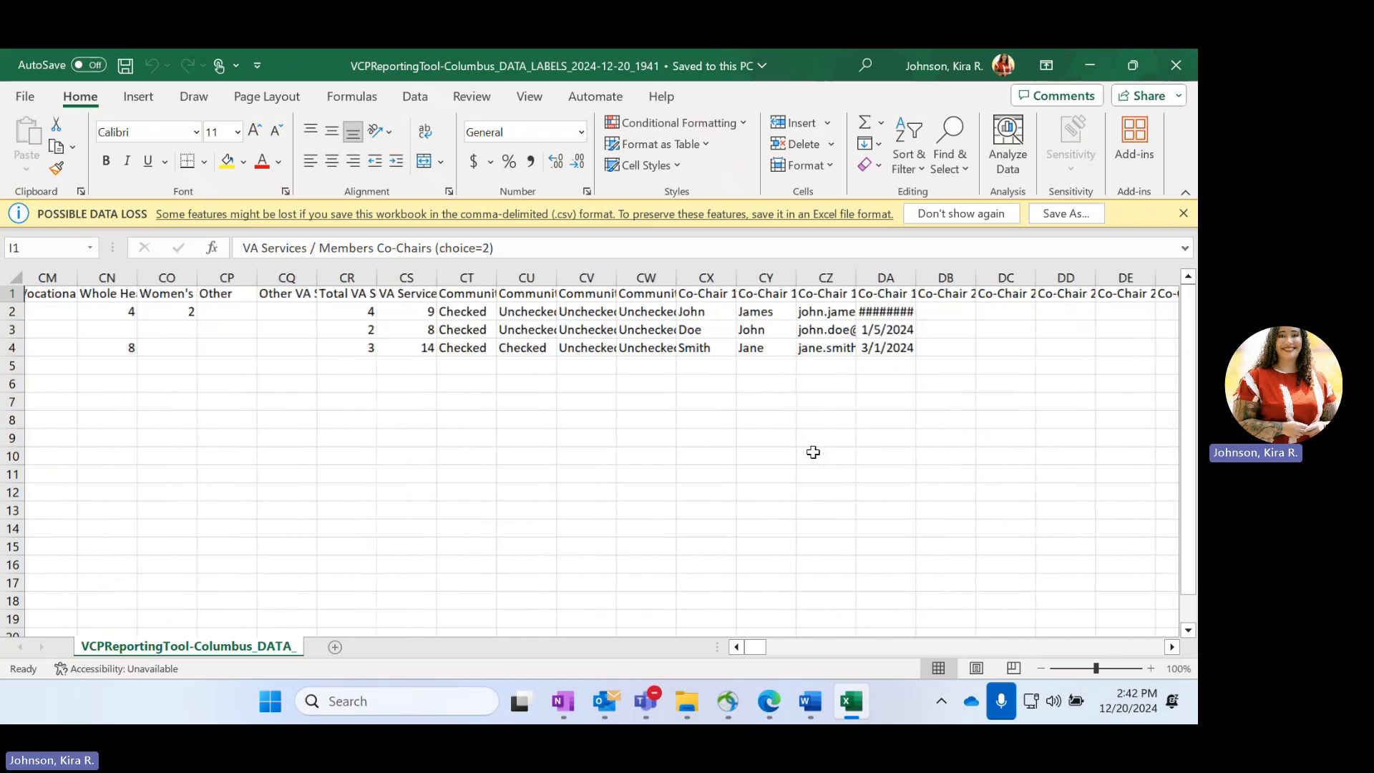
pyautogui.hscroll(-20, 813, 453)
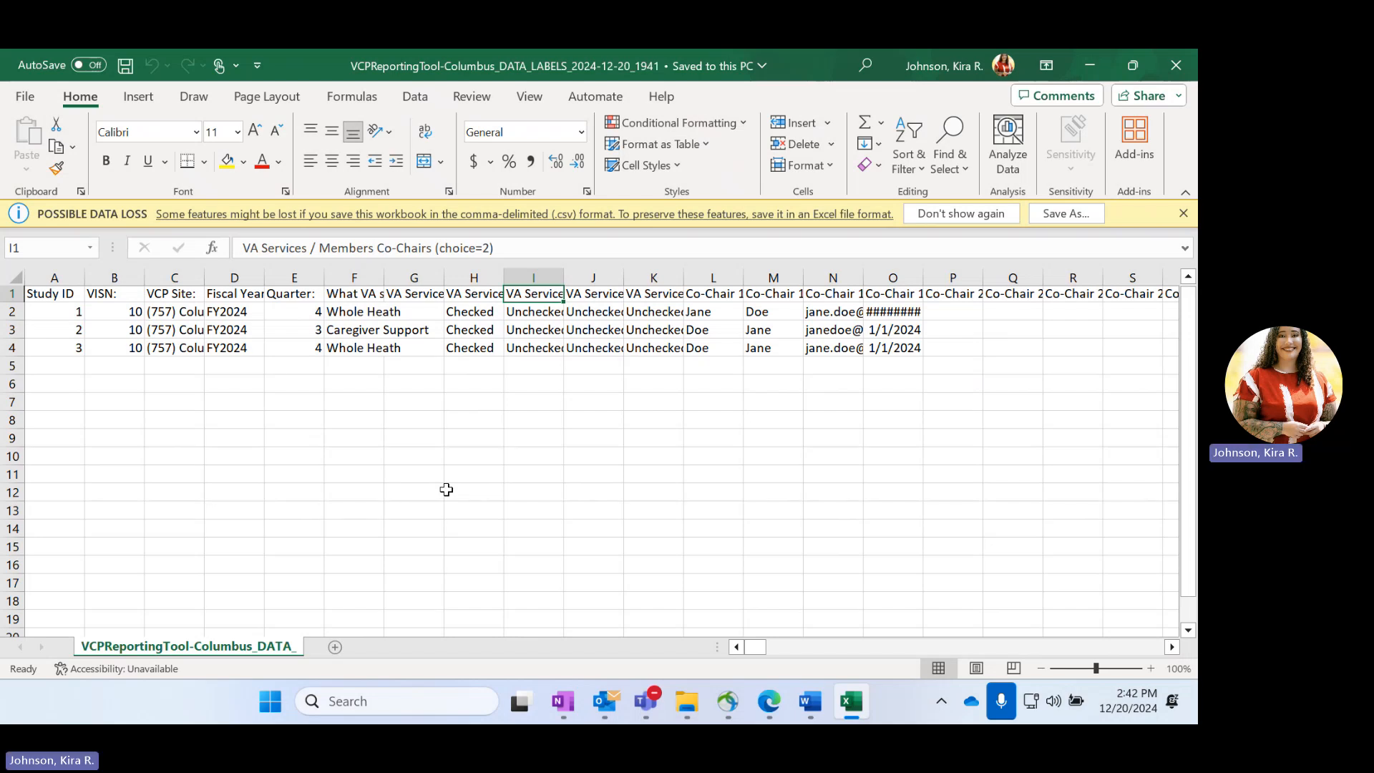
# Close the exported Columbus workbook and dismiss the data export confirmation in REDCap
pyautogui.click(1176, 65)
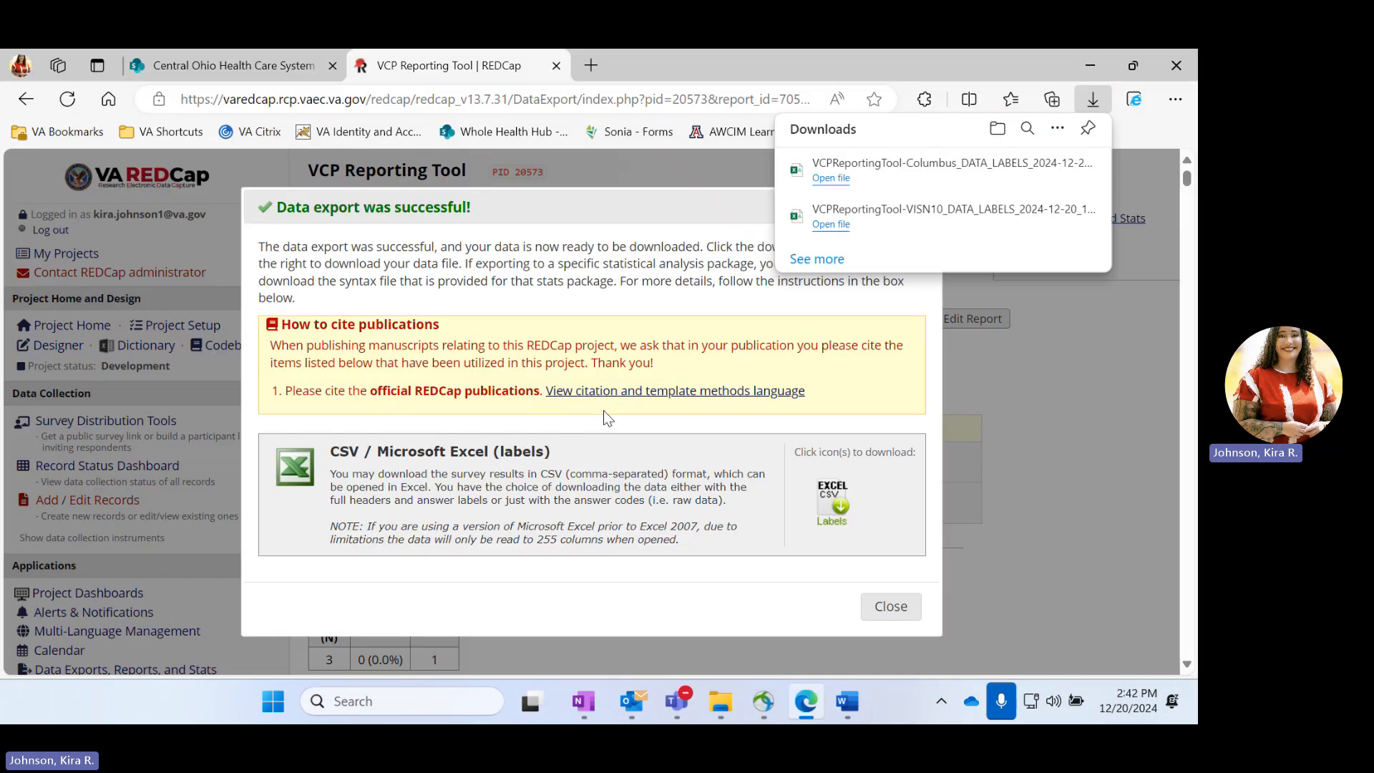
pyautogui.click(892, 606)
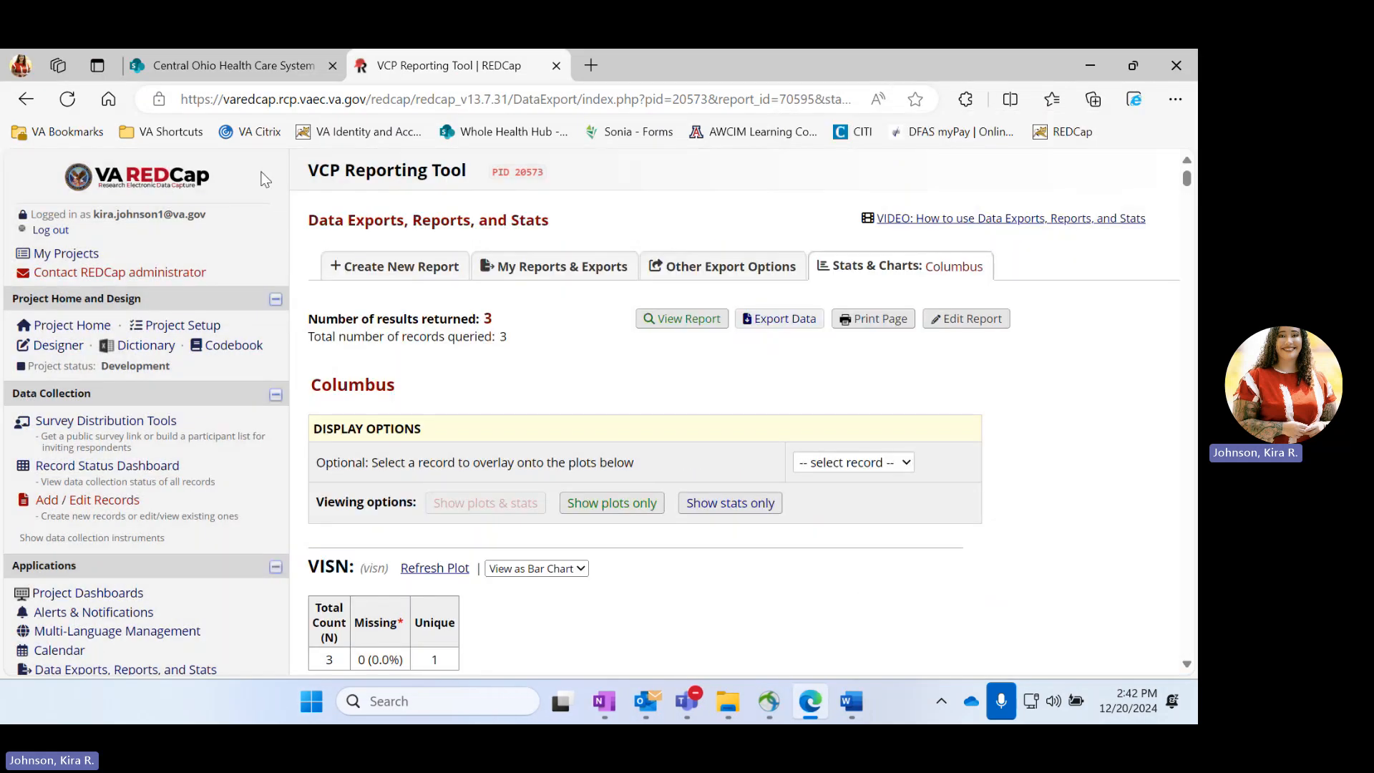
# Find the newly saved Columbus report in the project's list of reports and open it
pyautogui.scroll(-3, 455, 333)
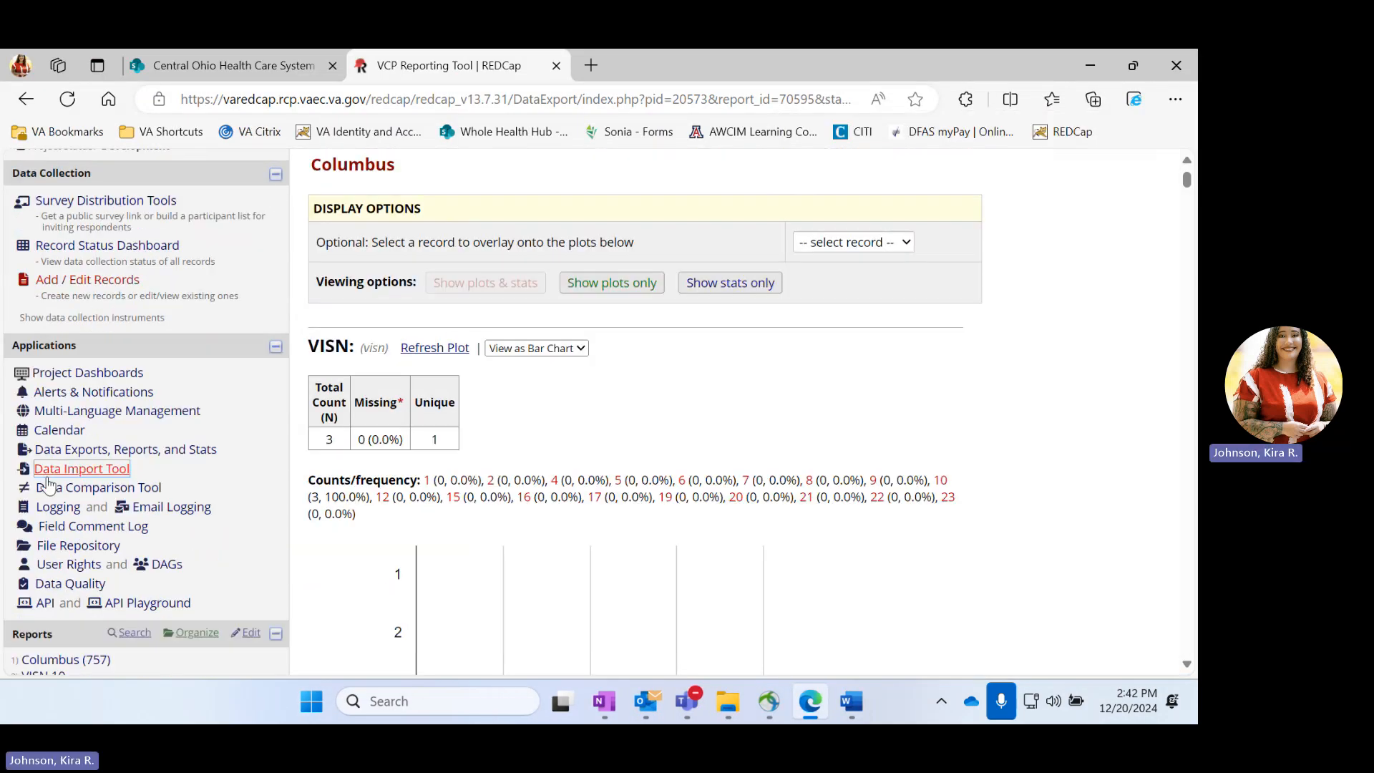
pyautogui.scroll(-3, 47, 485)
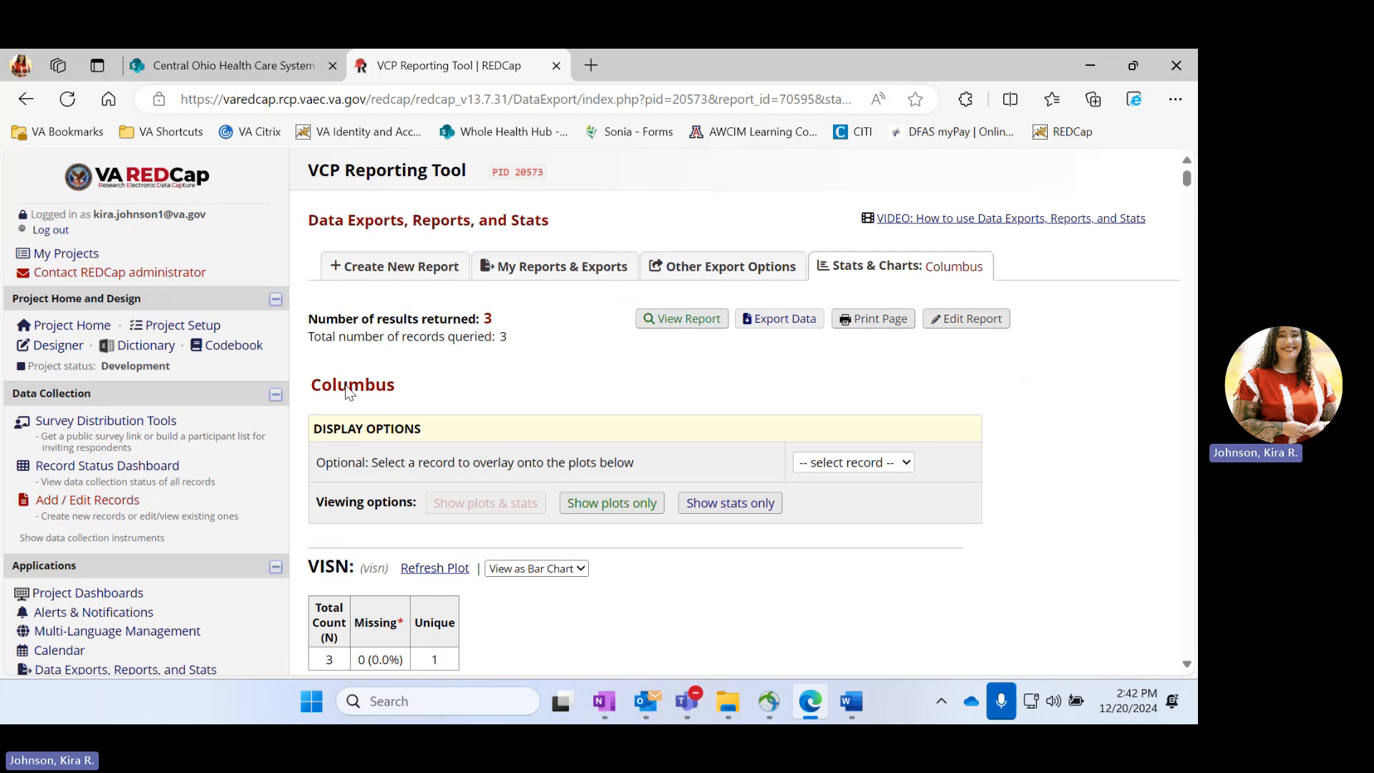
pyautogui.scroll(-6, 347, 386)
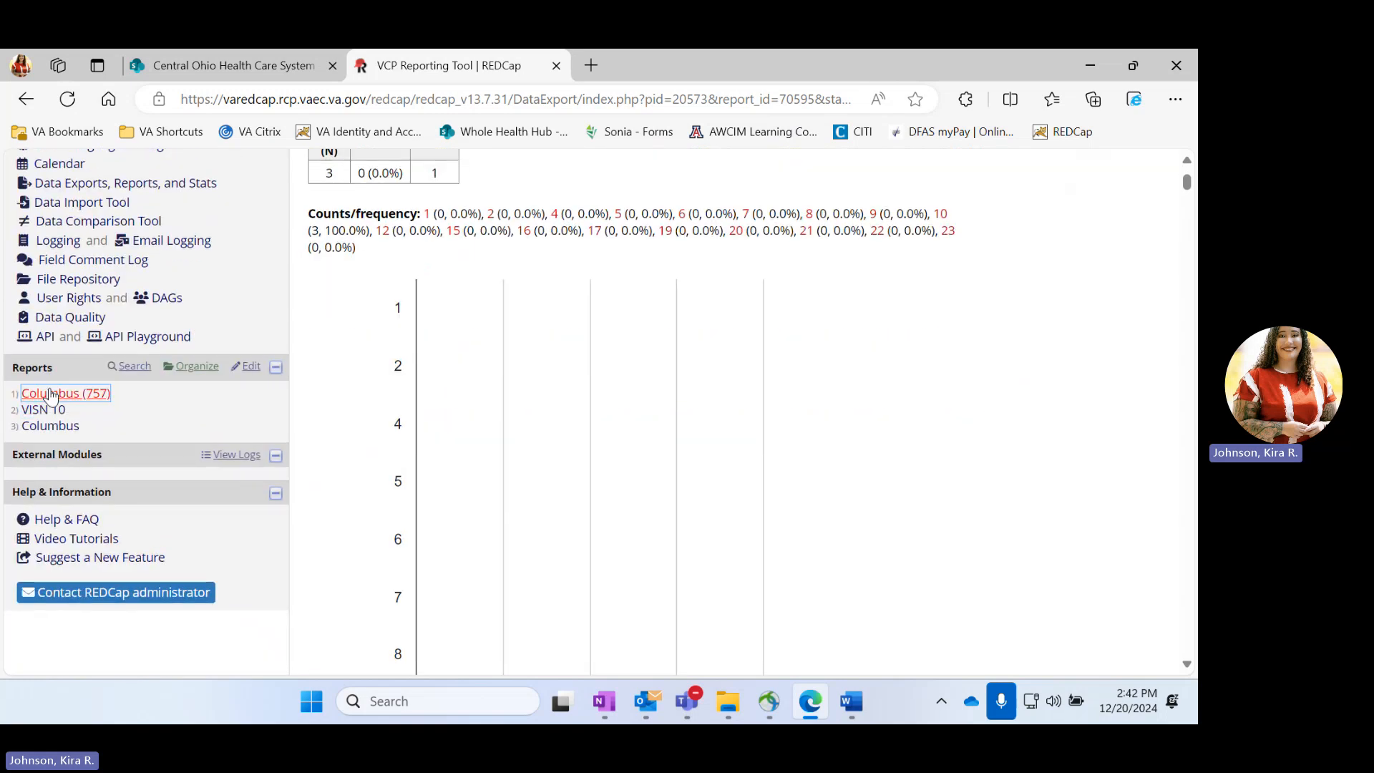
pyautogui.click(48, 429)
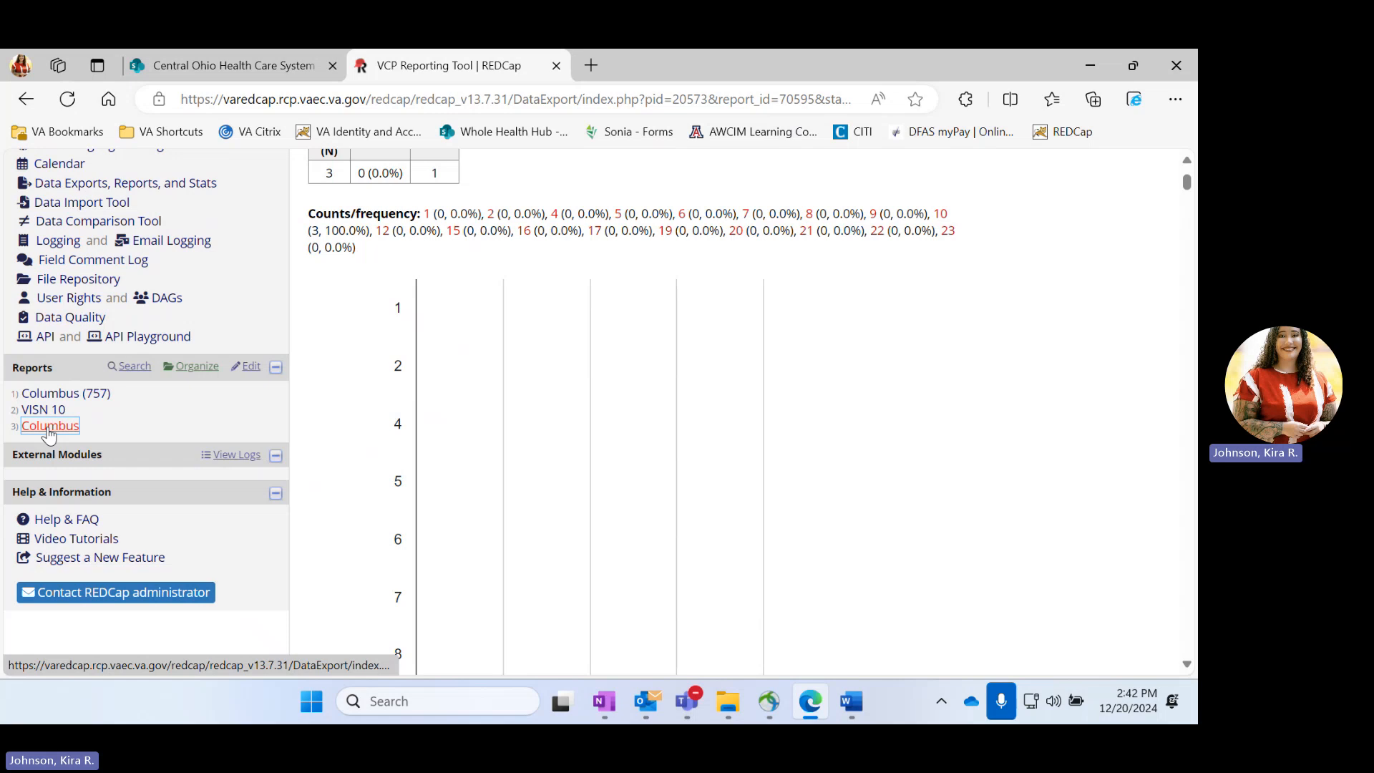